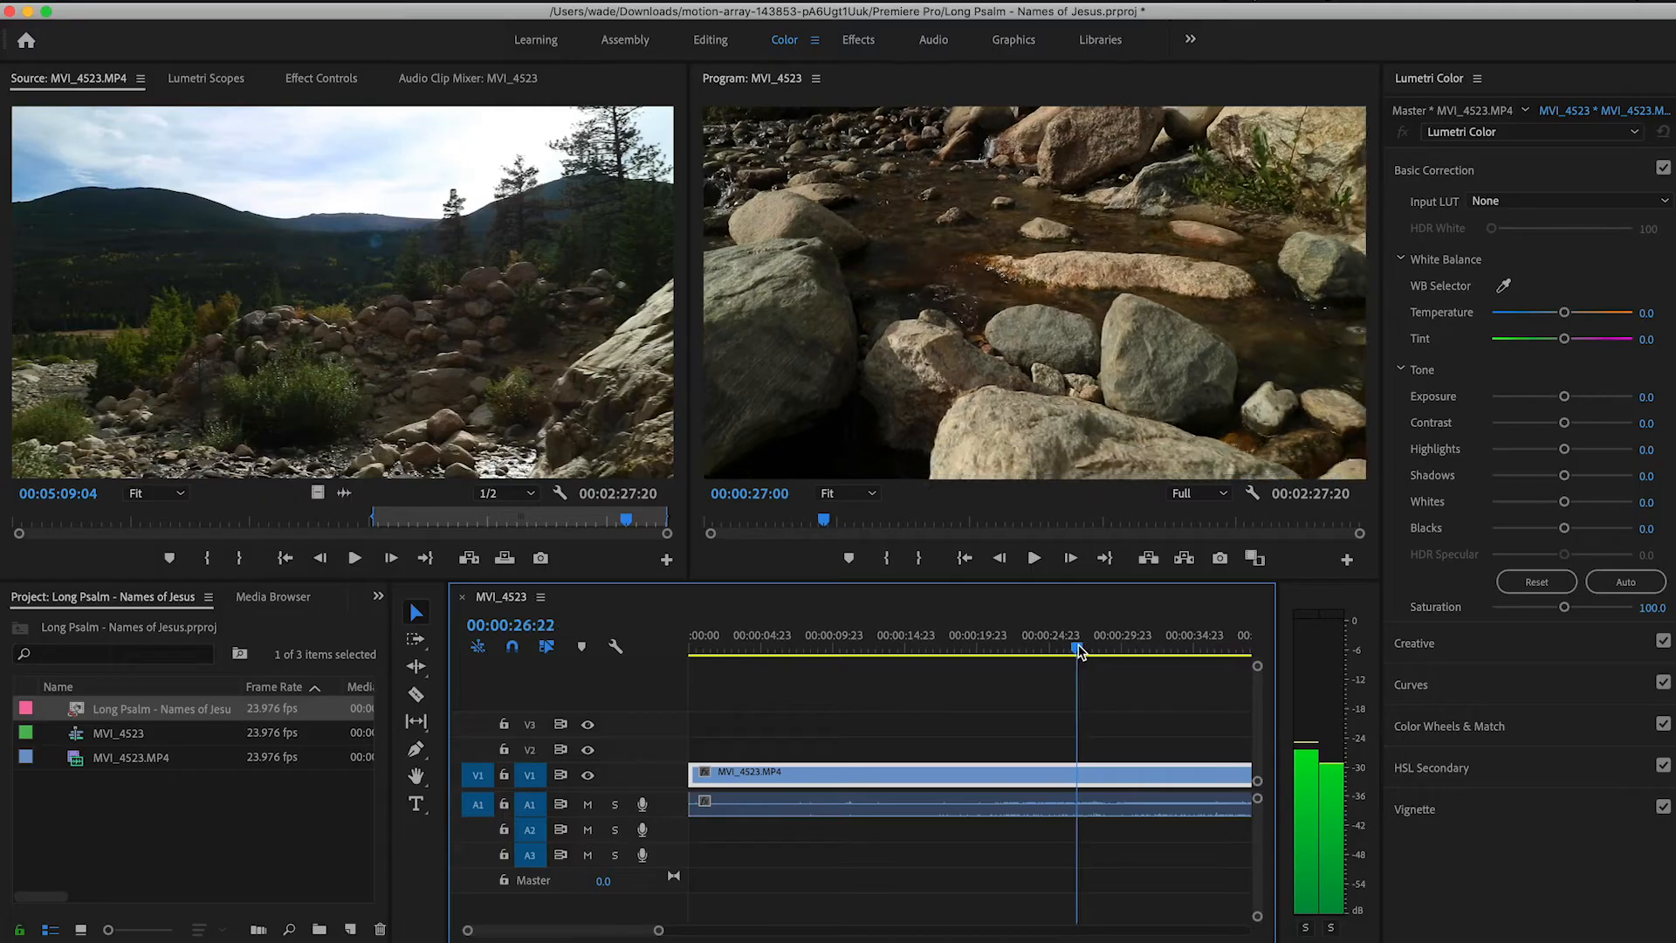
Split the MVI_4523.MP4 clip on V1 at 00:00:30:00 with the Razor tool
drag(1080, 651, 1130, 661)
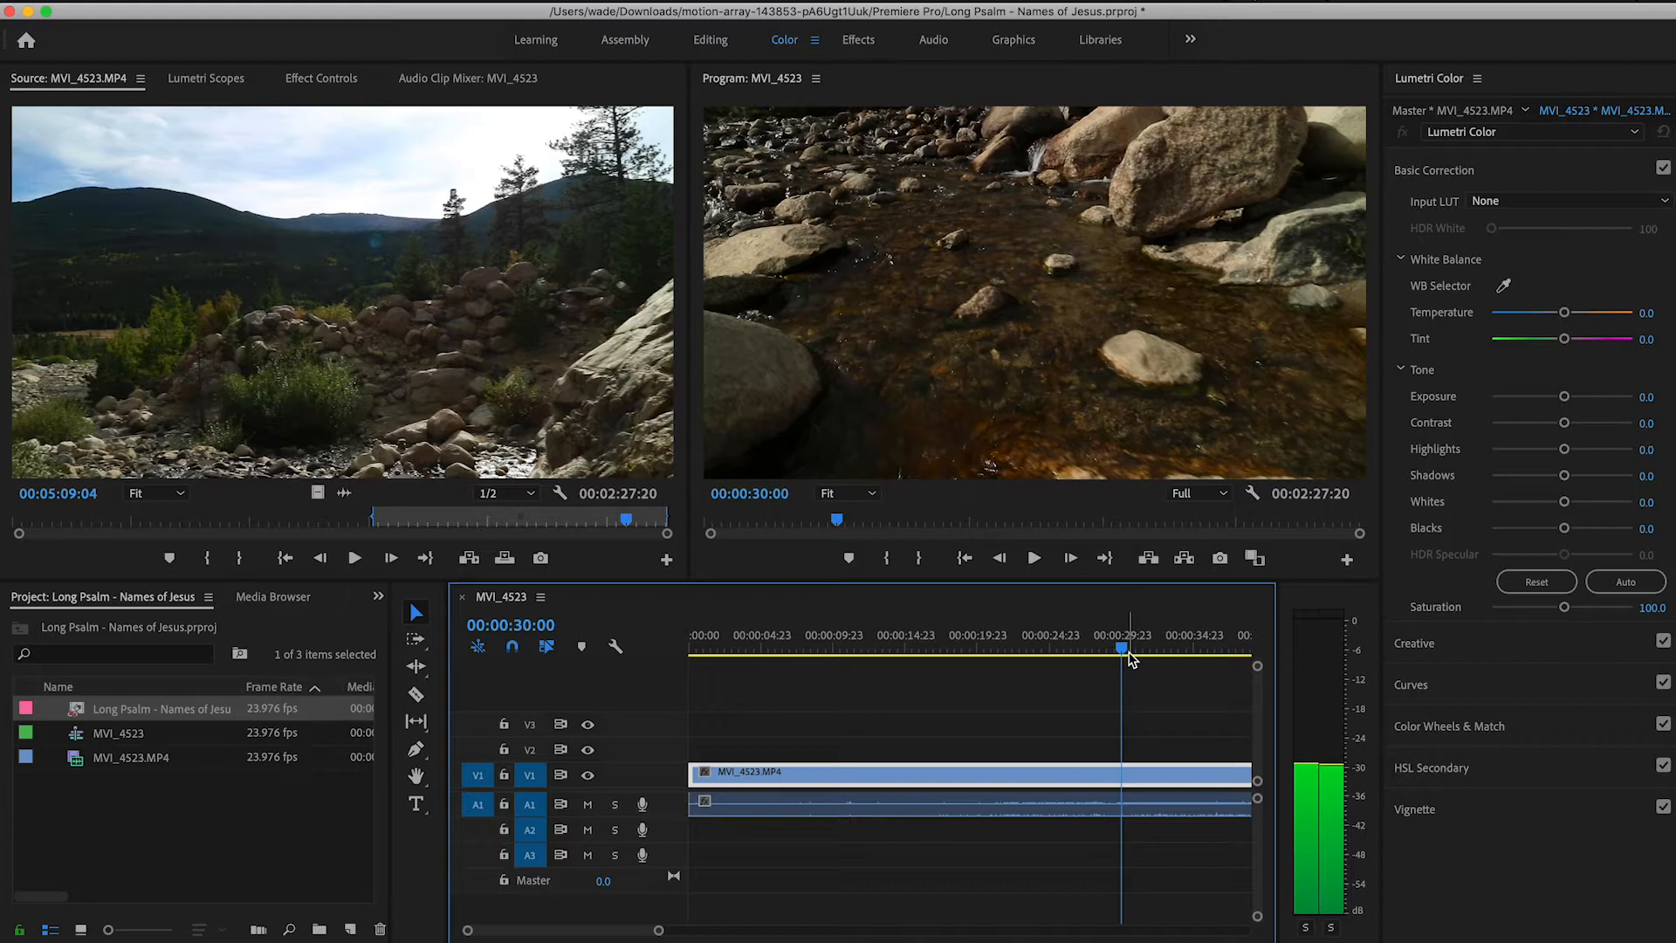
key(c)
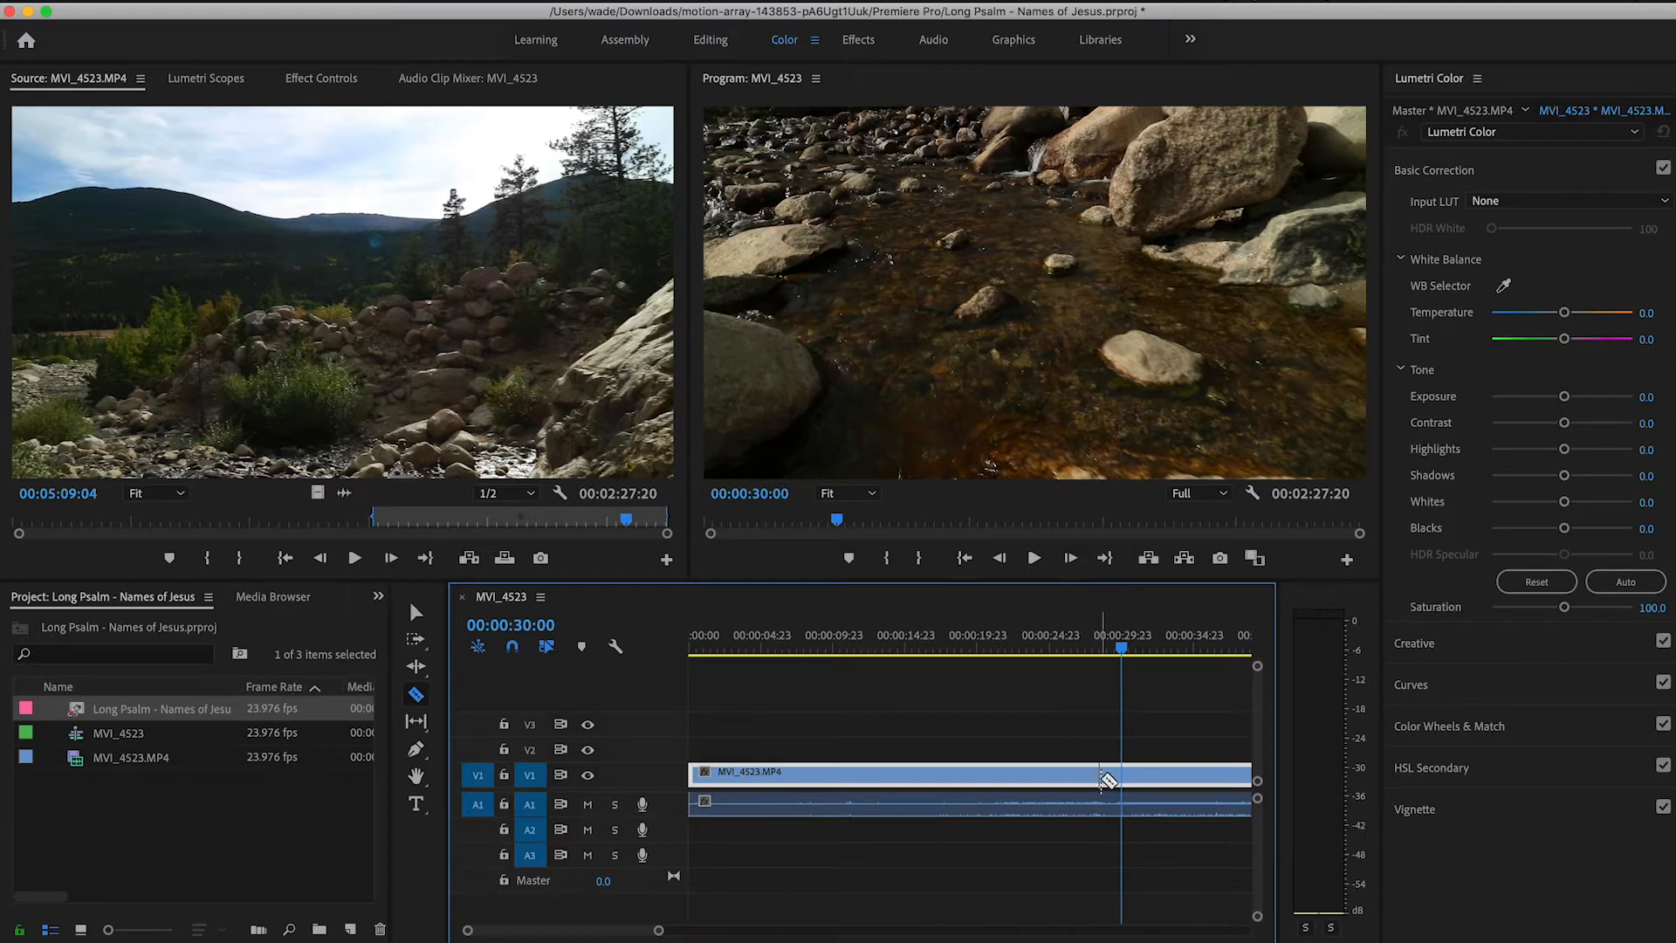
click(1122, 777)
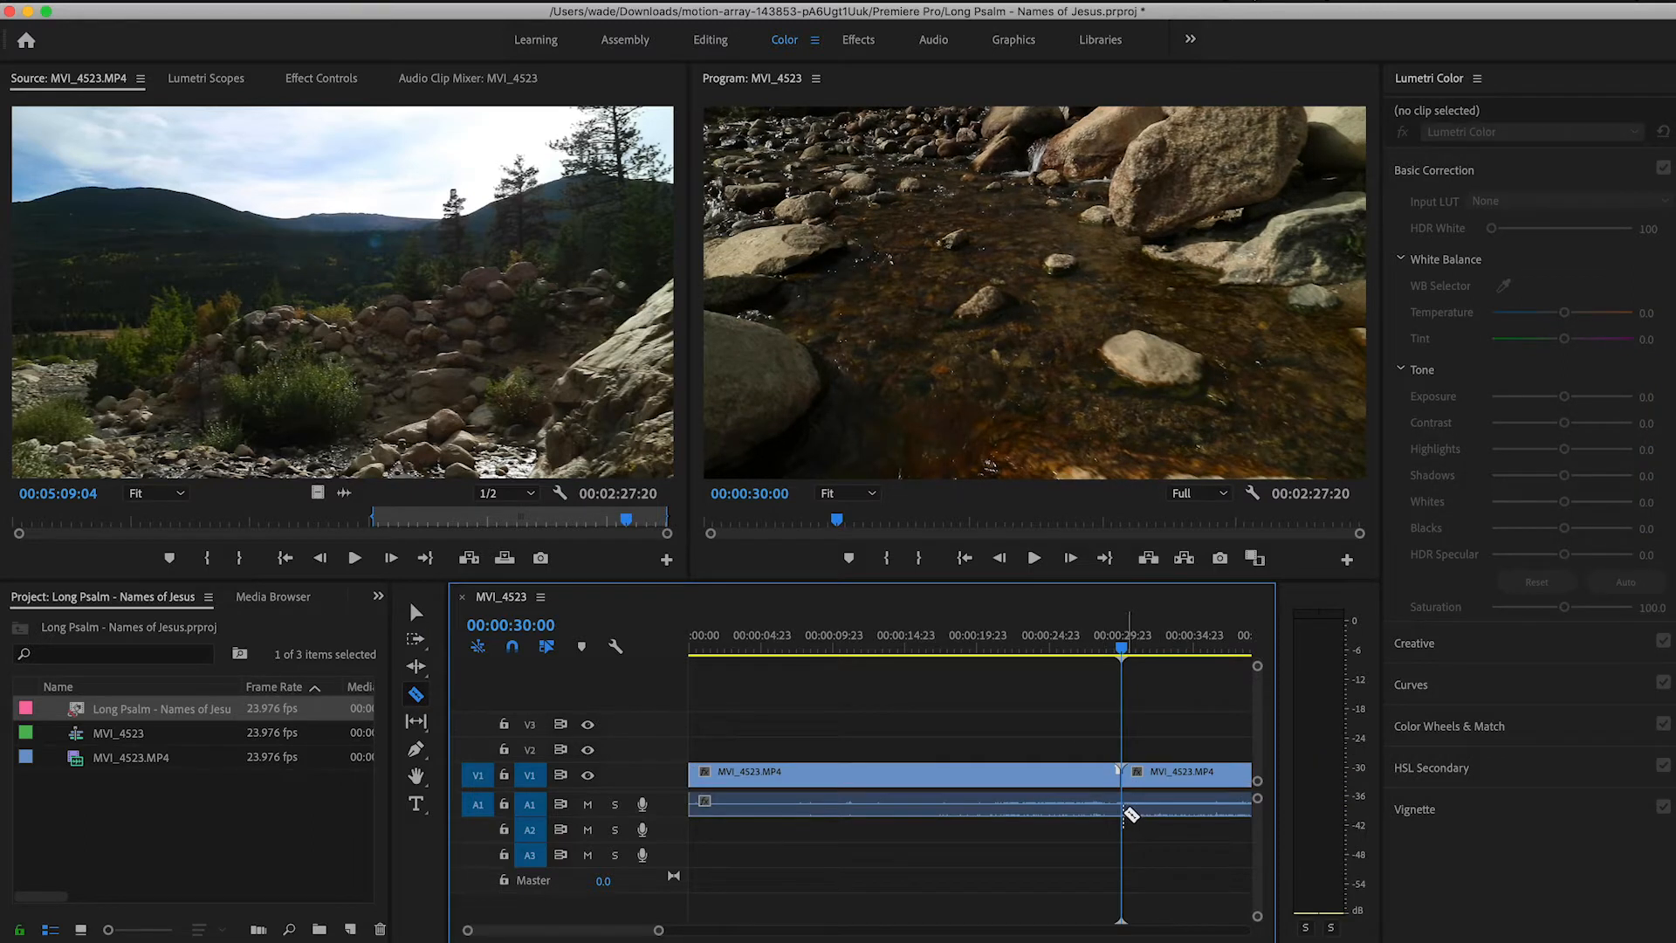
key(v)
Replace the first clip segment with an After Effects composition and save the new project as "NameofJesus - Long Psalm"
right_click(1041, 784)
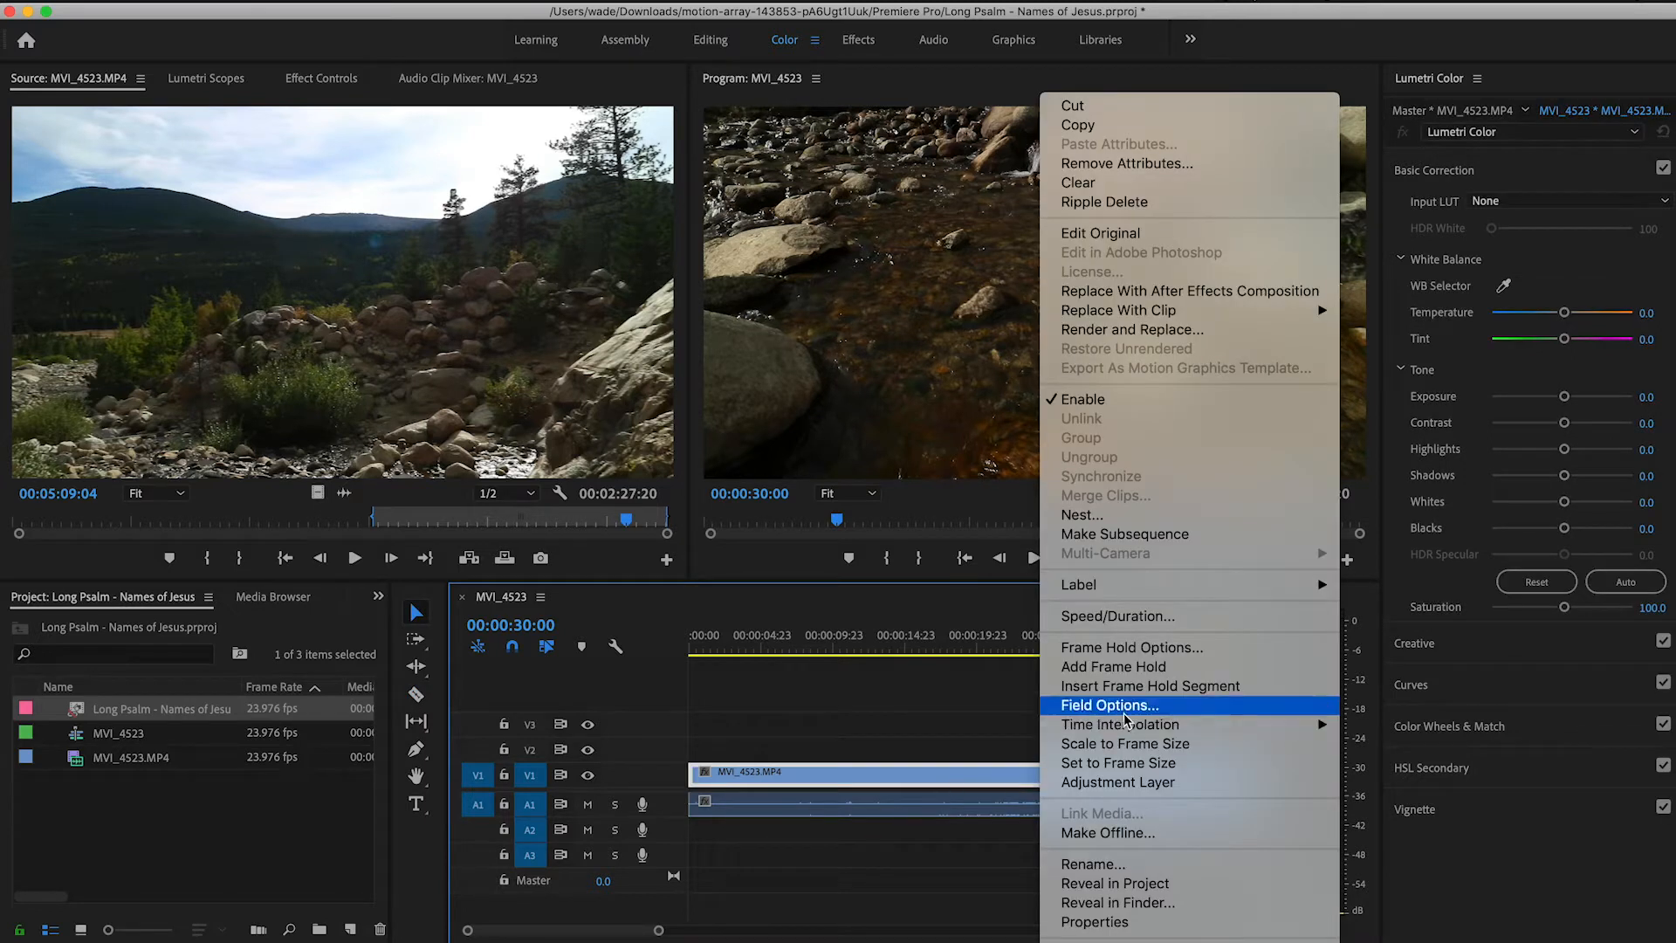
click(1137, 298)
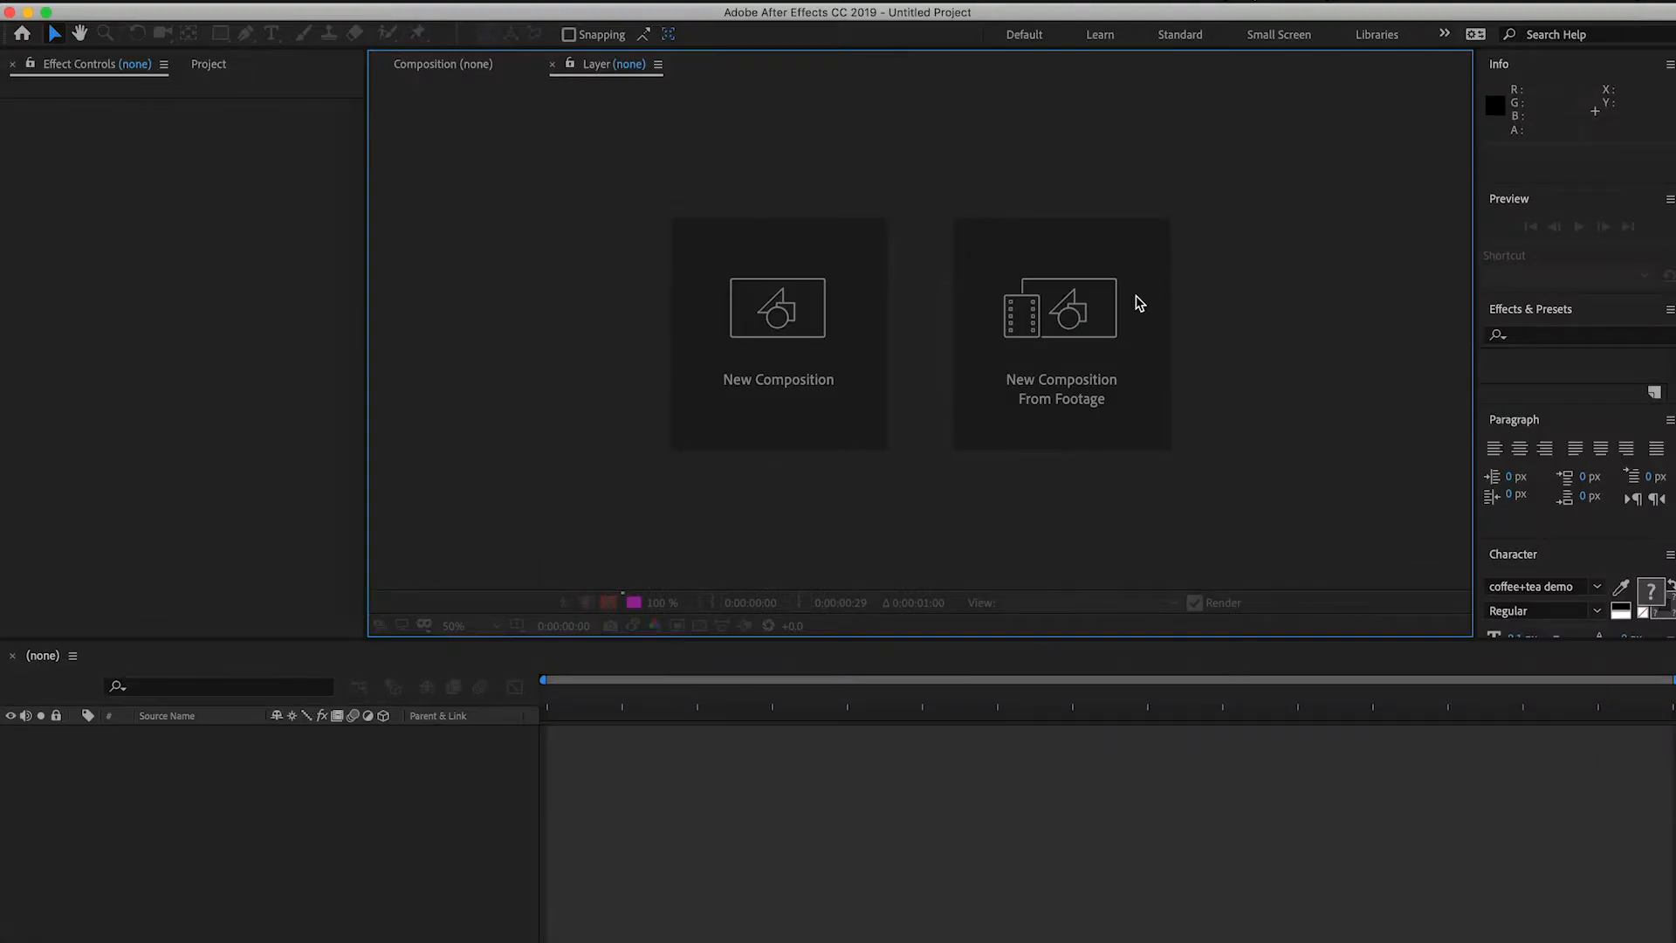
key(super+s)
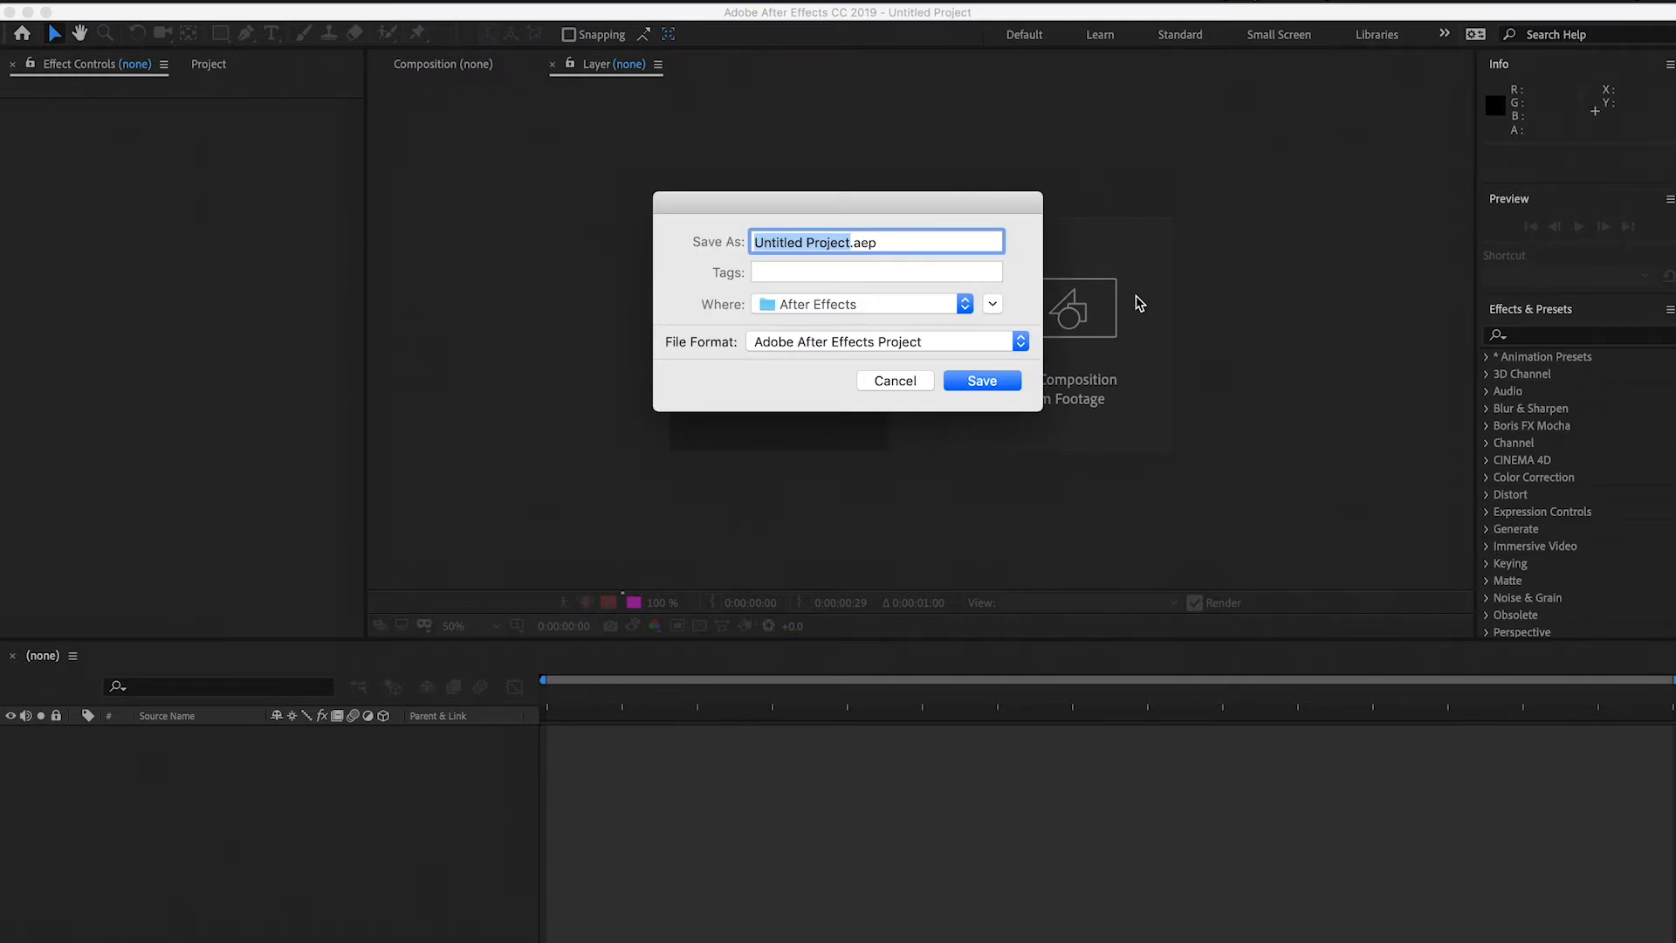
text(NameofJesus - Long Psalm)
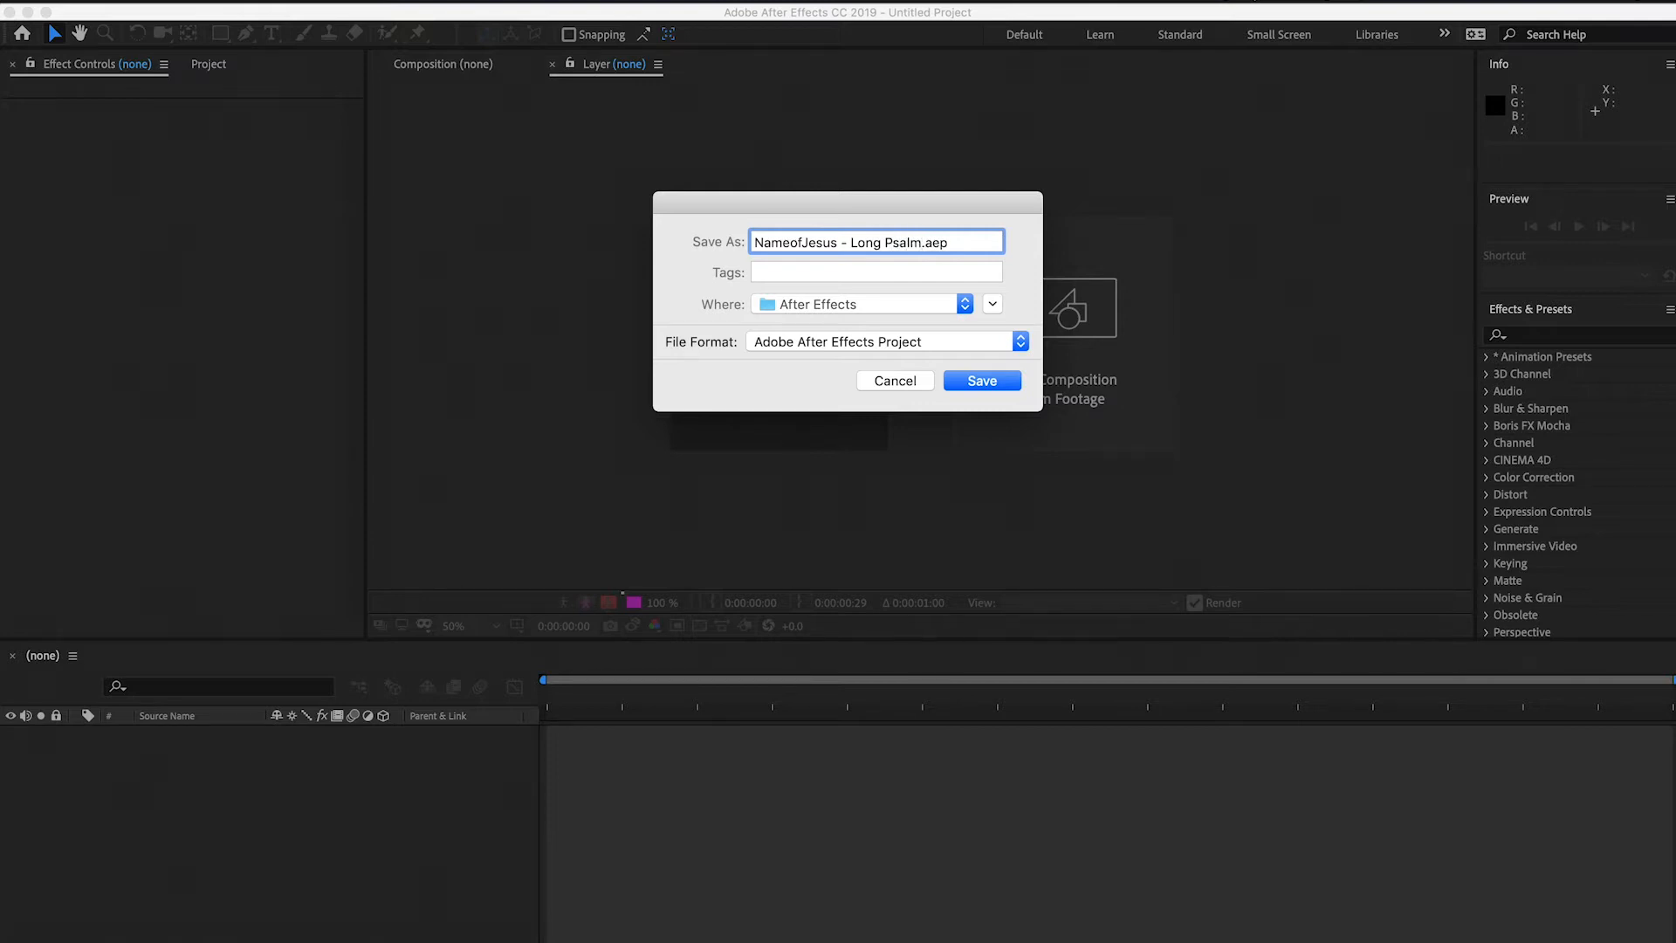
click(994, 381)
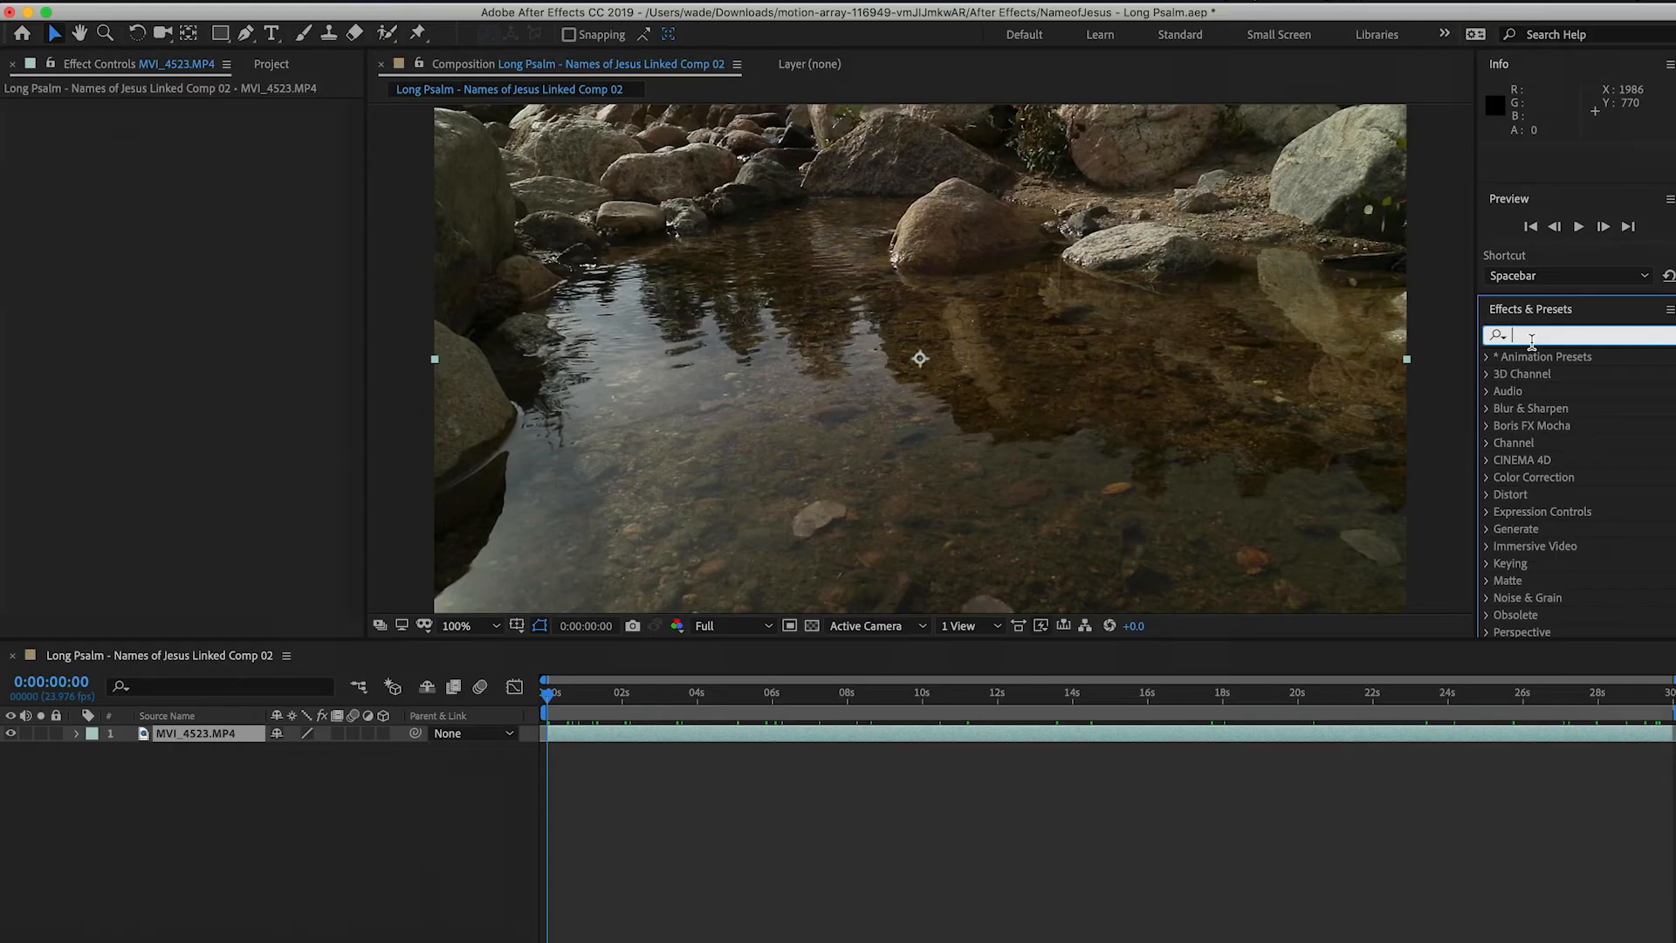
Find the 3D Camera Tracker effect and apply it to the MVI_4523.MP4 layer to analyze the footage
text(3d)
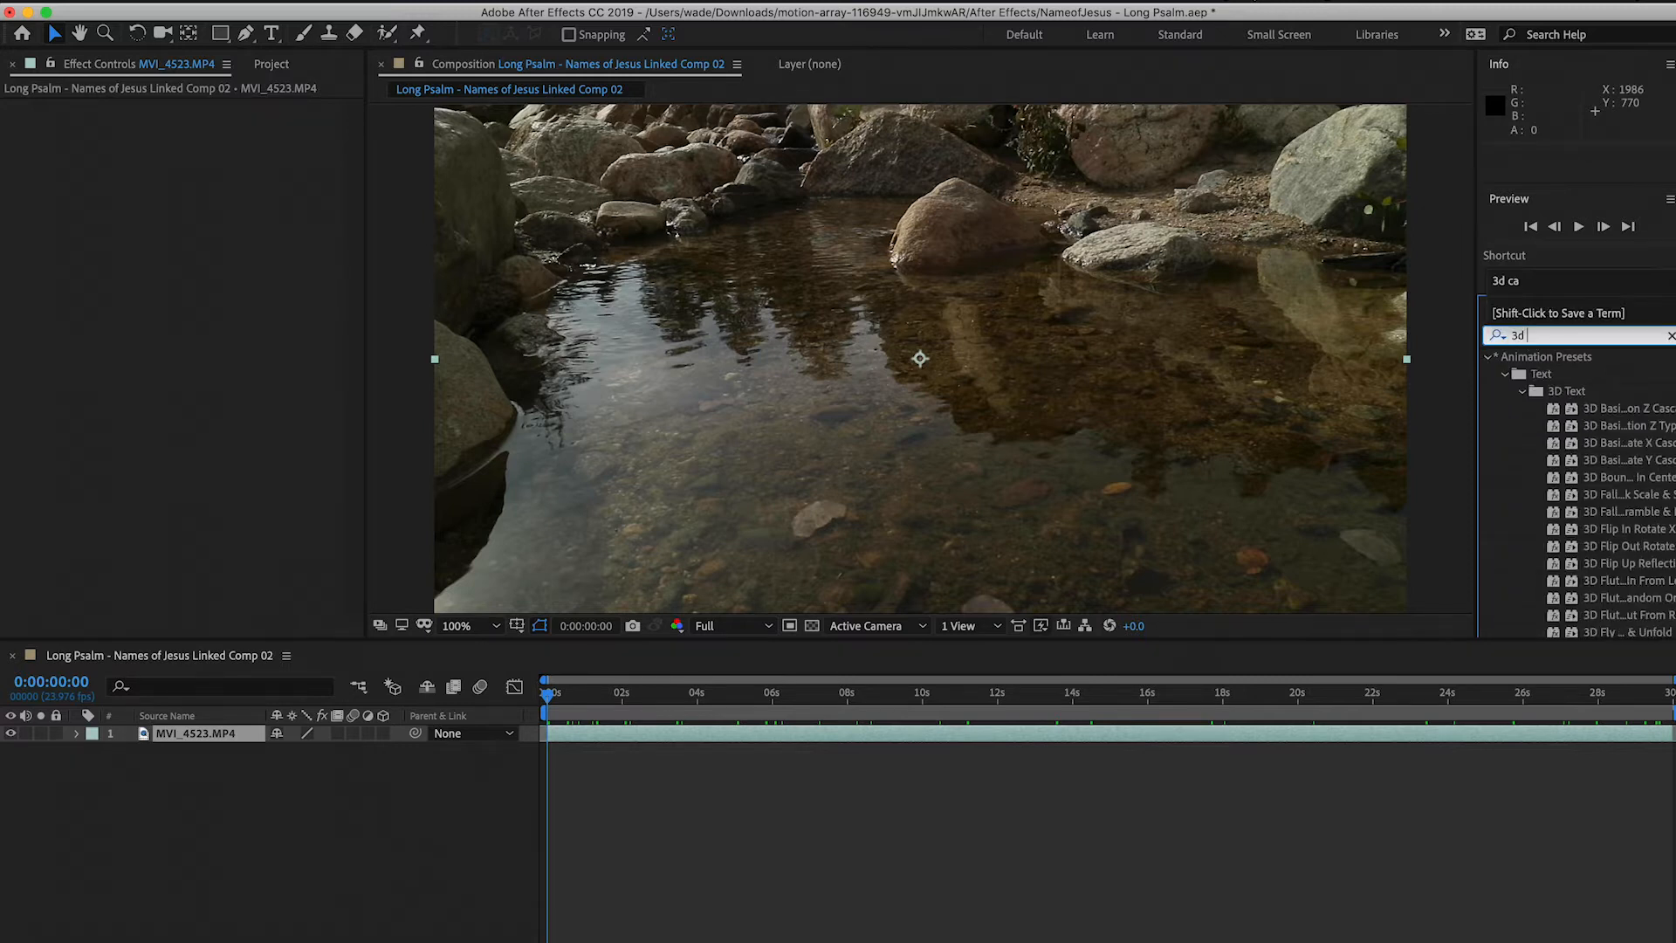
text( cam)
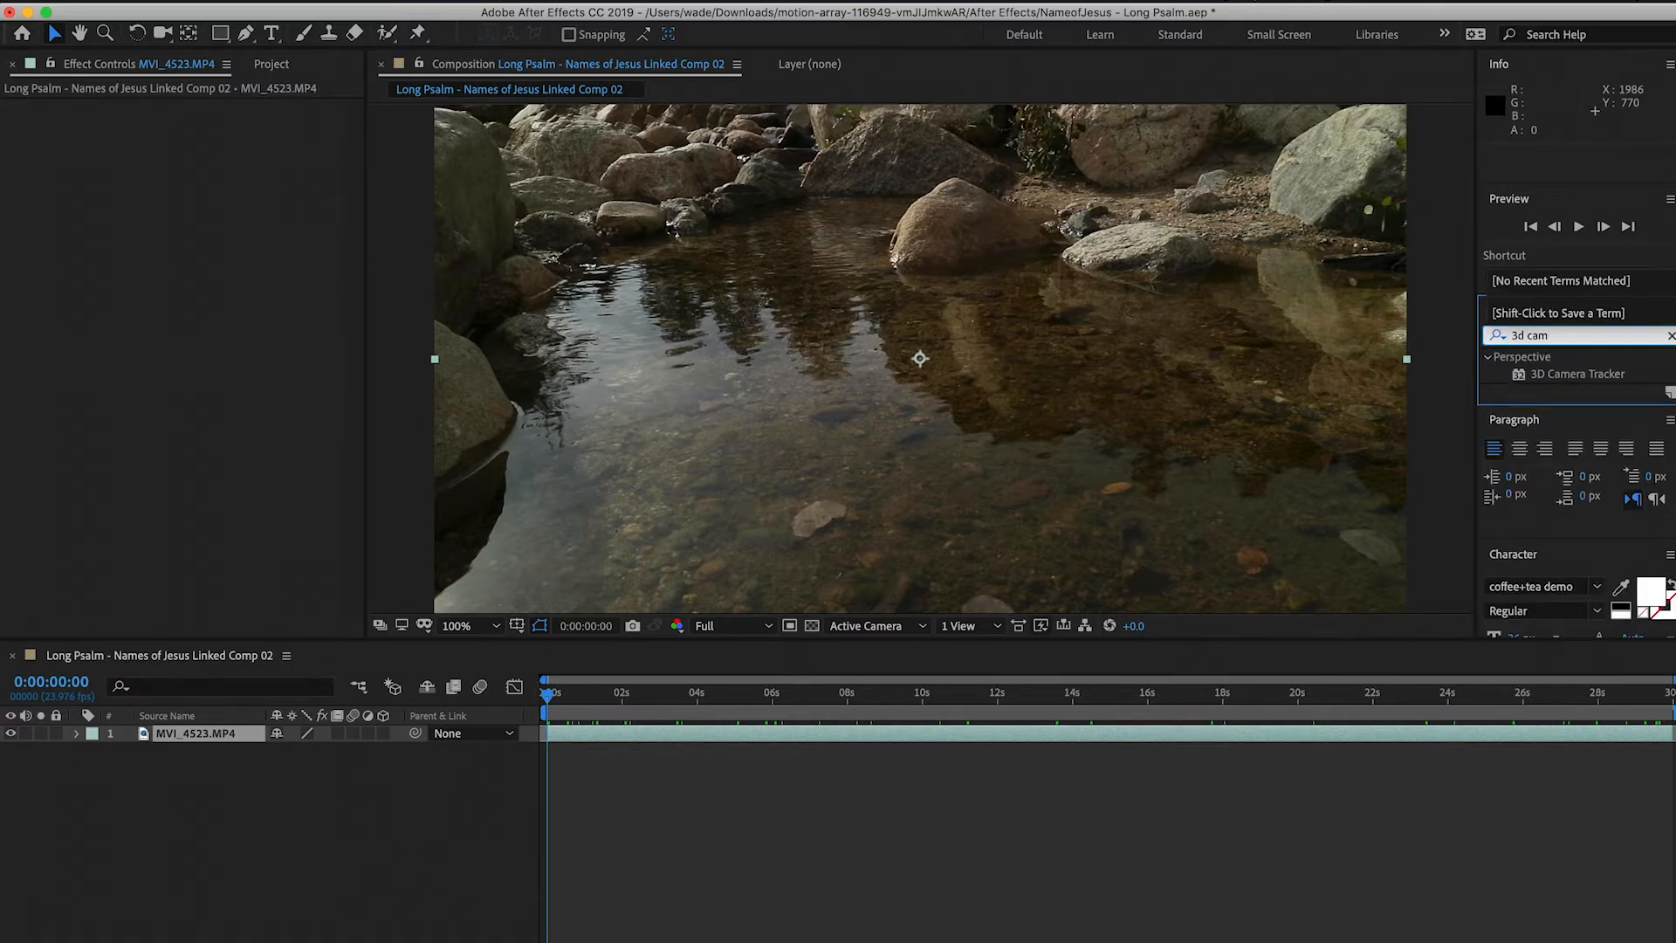
drag(1534, 382, 1040, 737)
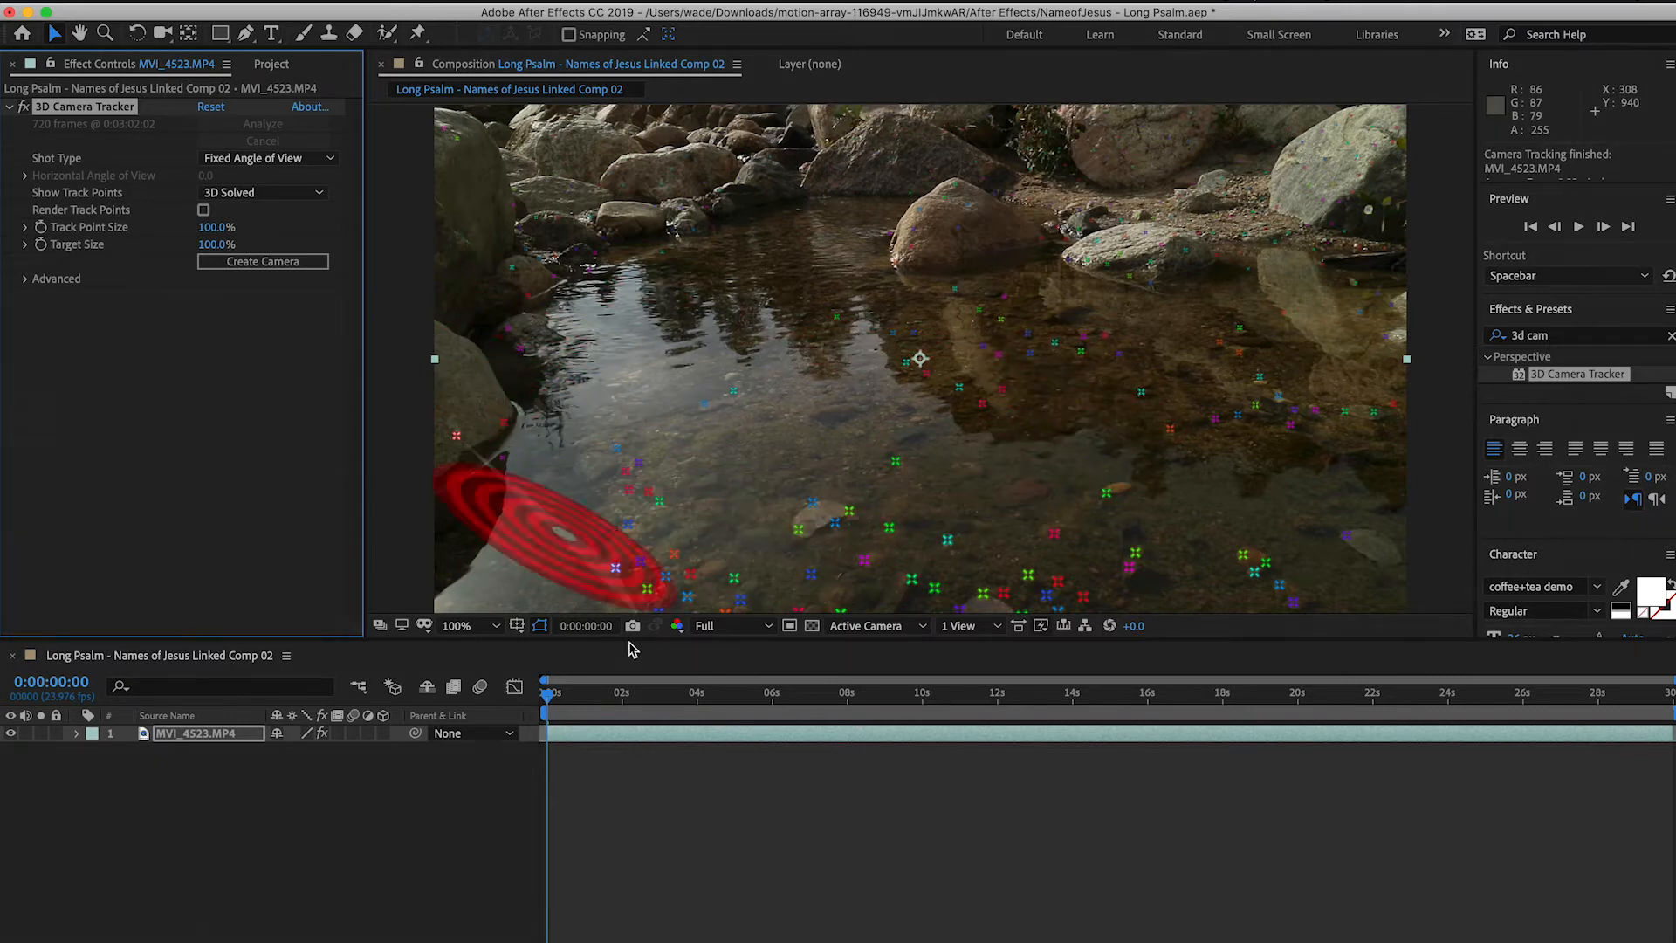
mouse_move(550, 698)
mouse_down()
mouse_move(706, 696)
mouse_move(547, 699)
mouse_up()
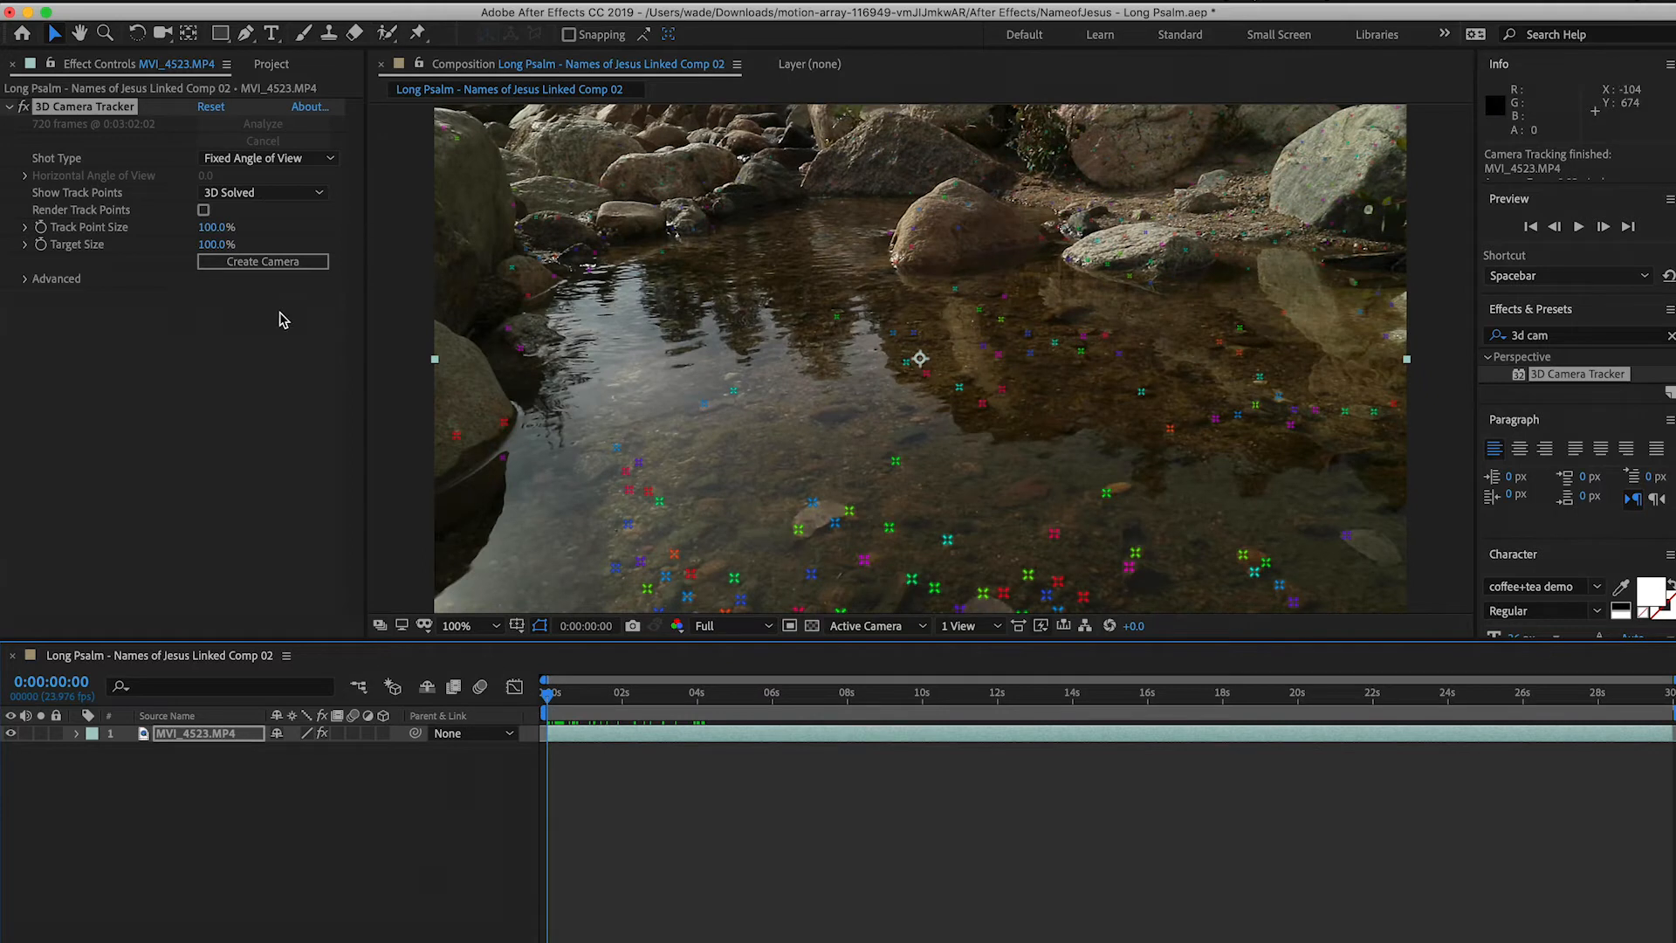
Set Track Point Size to 155% and create text and a camera from the track points on the rock above the pool
drag(220, 234, 287, 240)
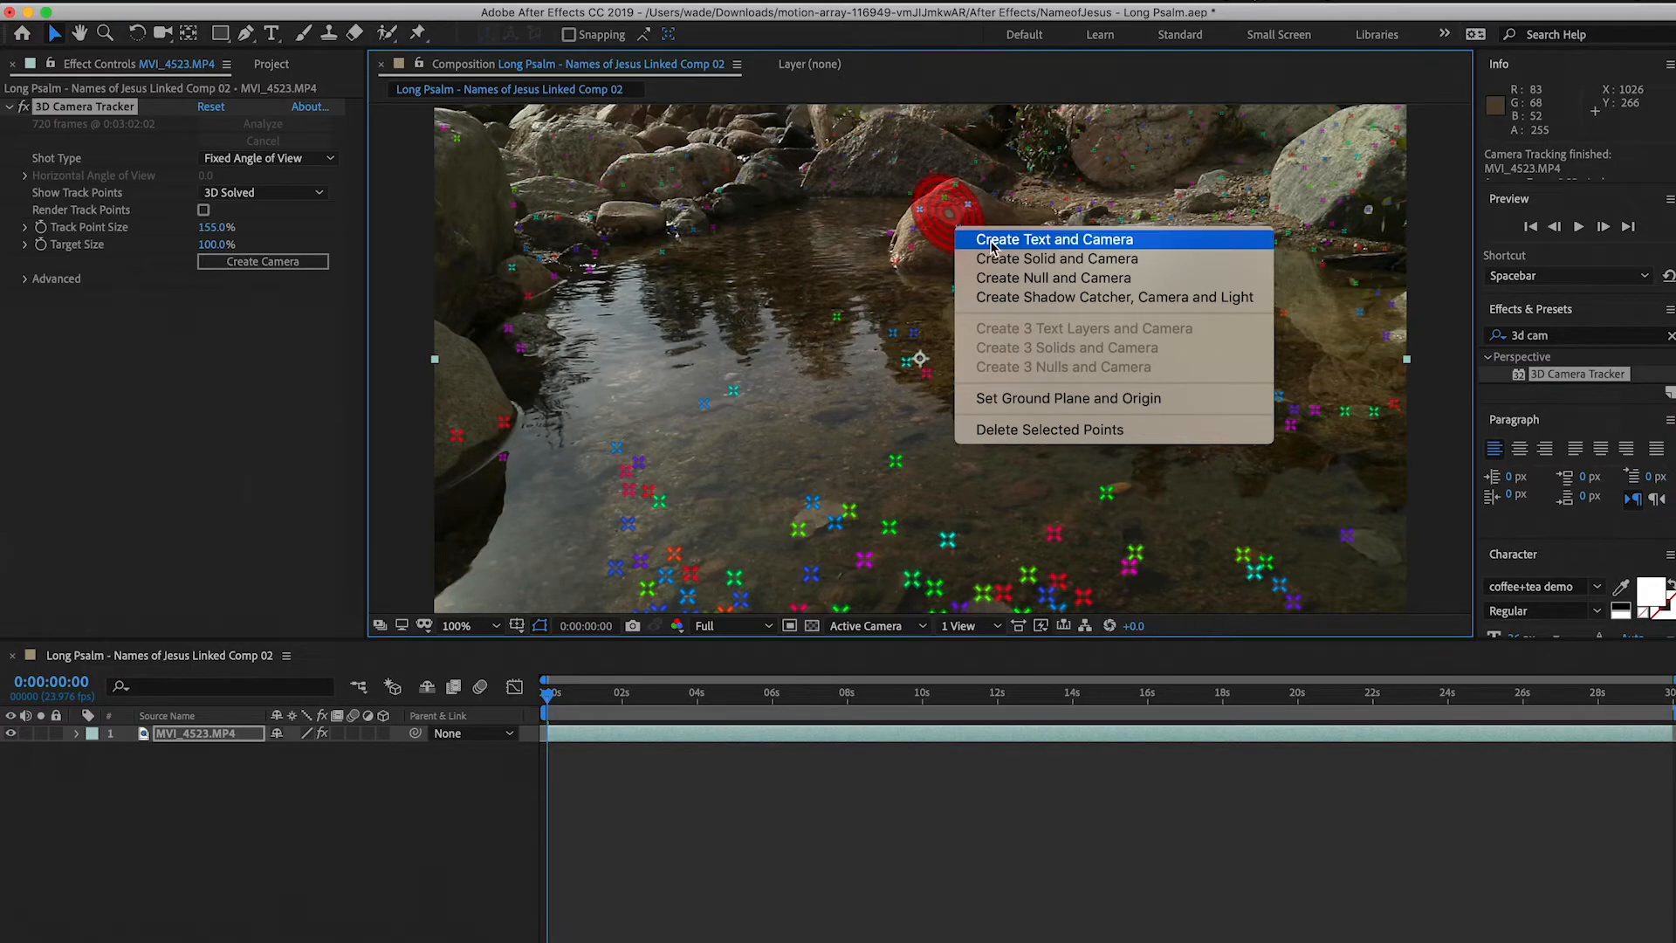
click(994, 241)
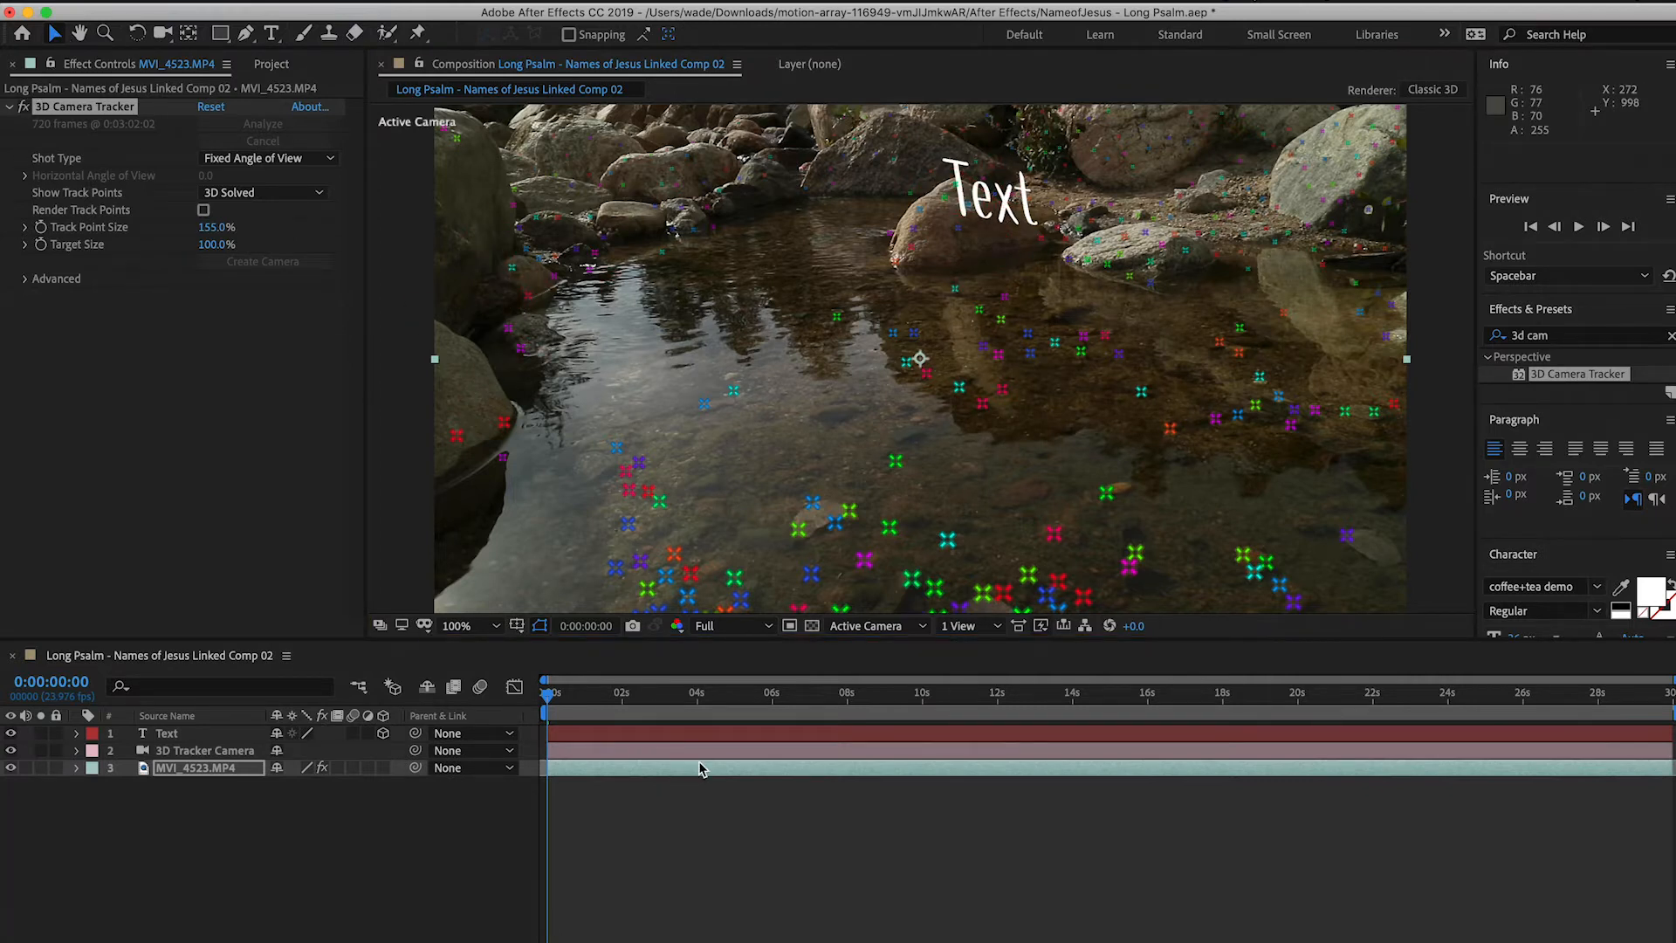
Move the Text layer off the rock onto the water, at position about 1089, -606, 9320
click(167, 735)
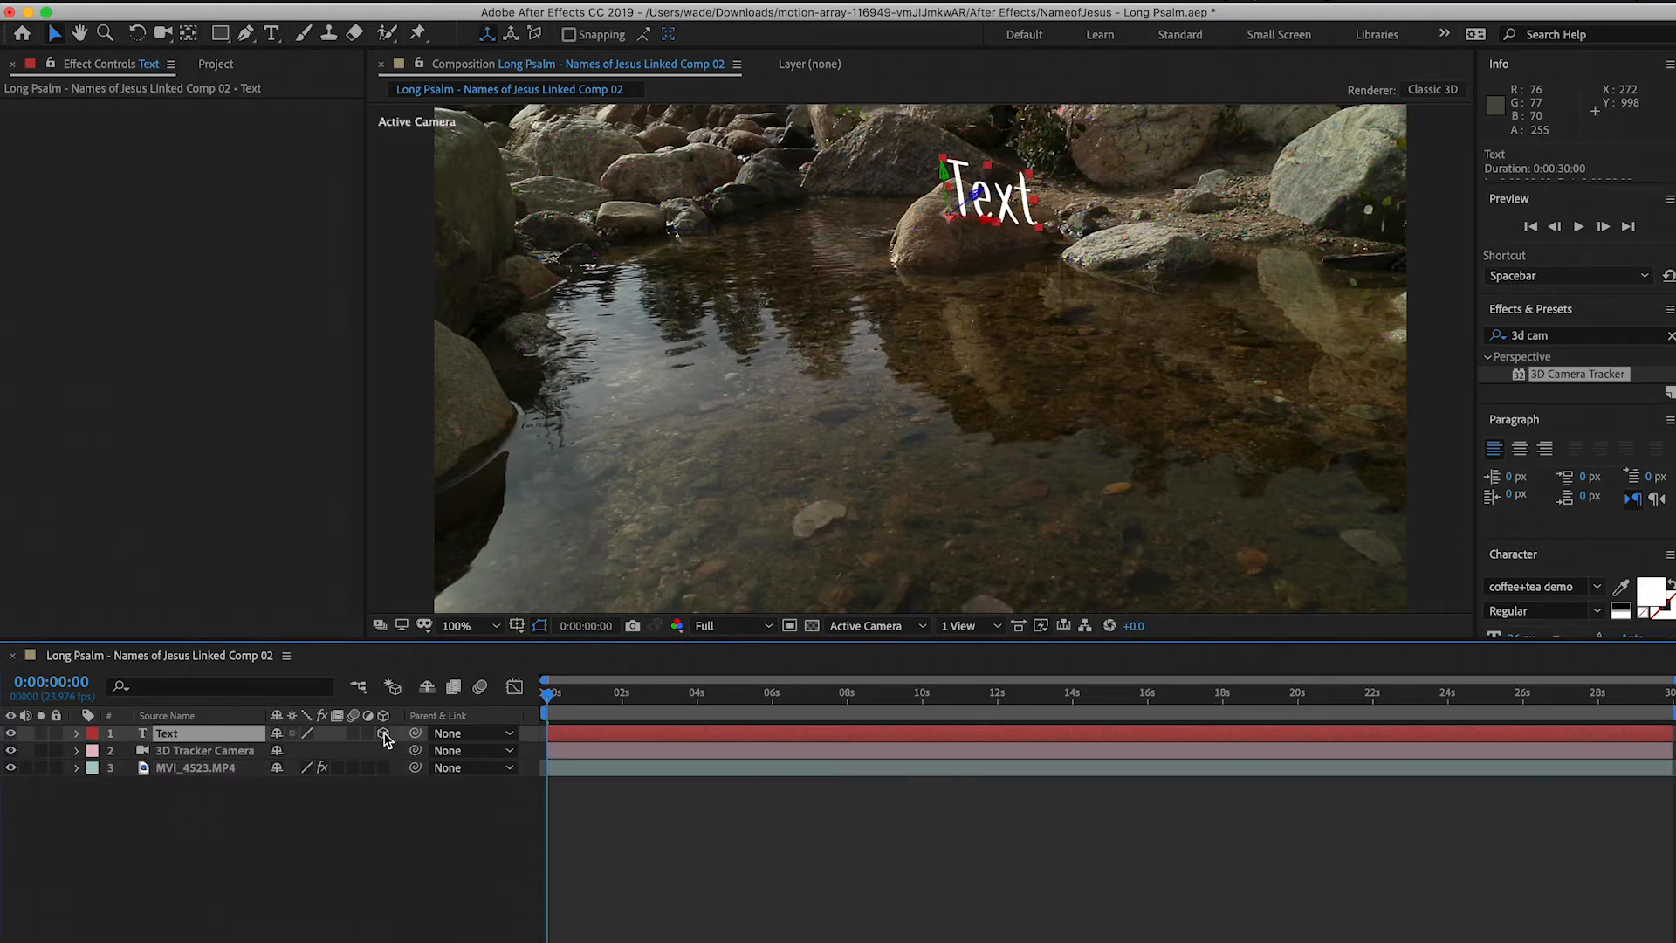
drag(995, 199, 939, 329)
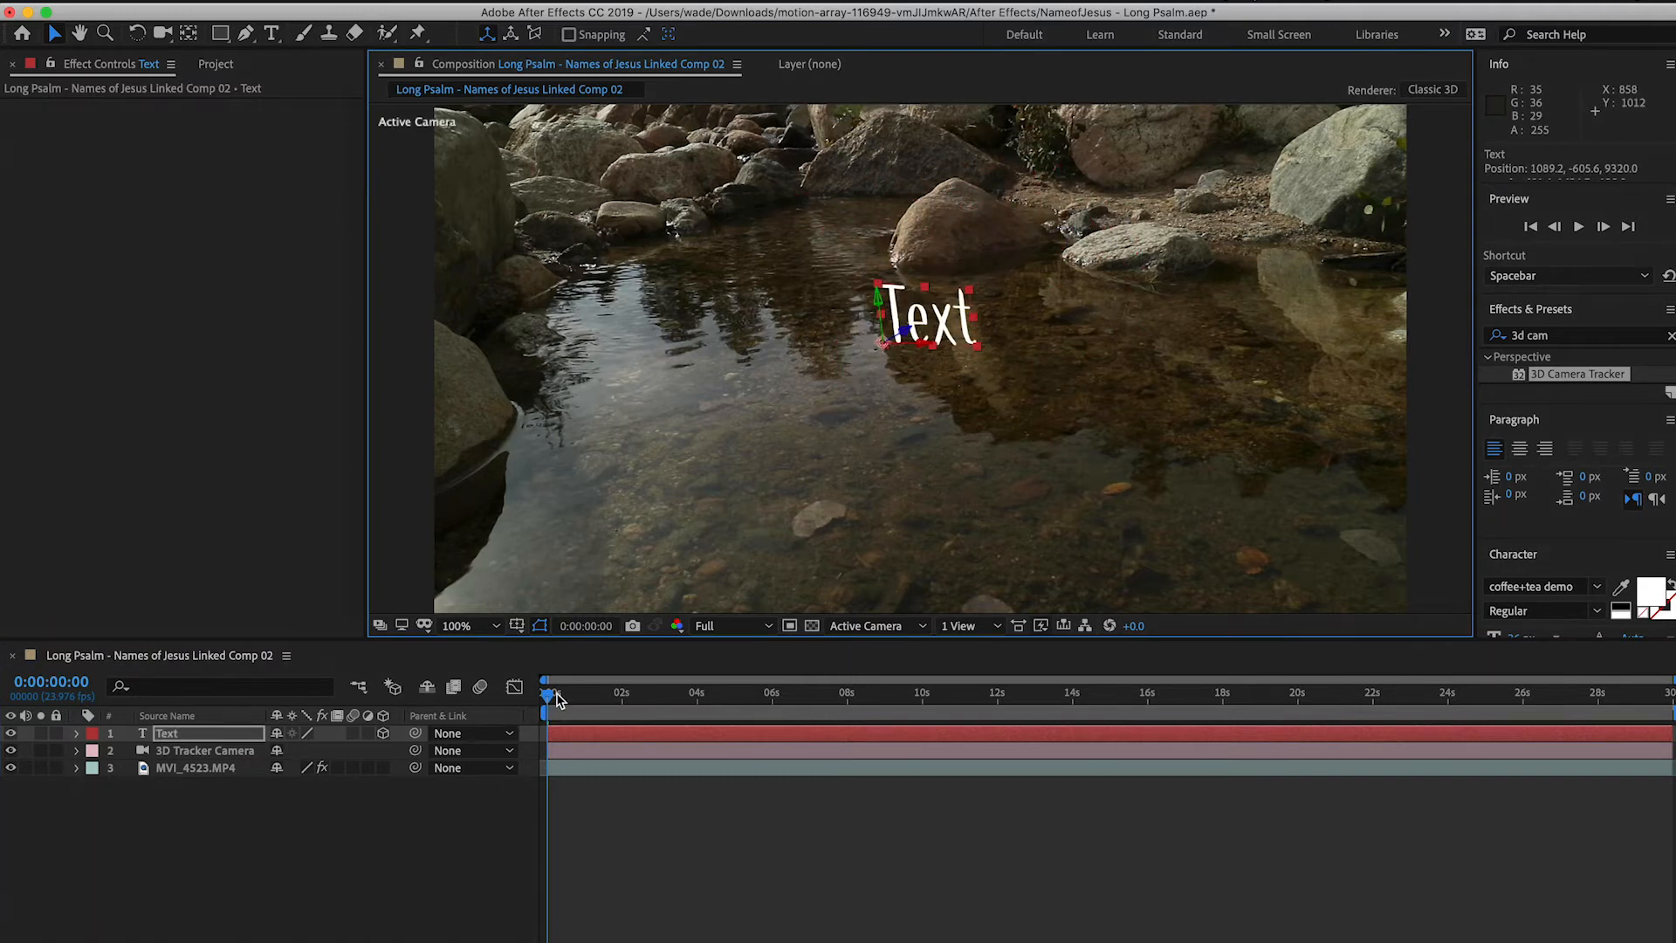
mouse_move(552, 701)
mouse_down()
mouse_move(935, 695)
mouse_move(729, 697)
mouse_move(552, 726)
mouse_up()
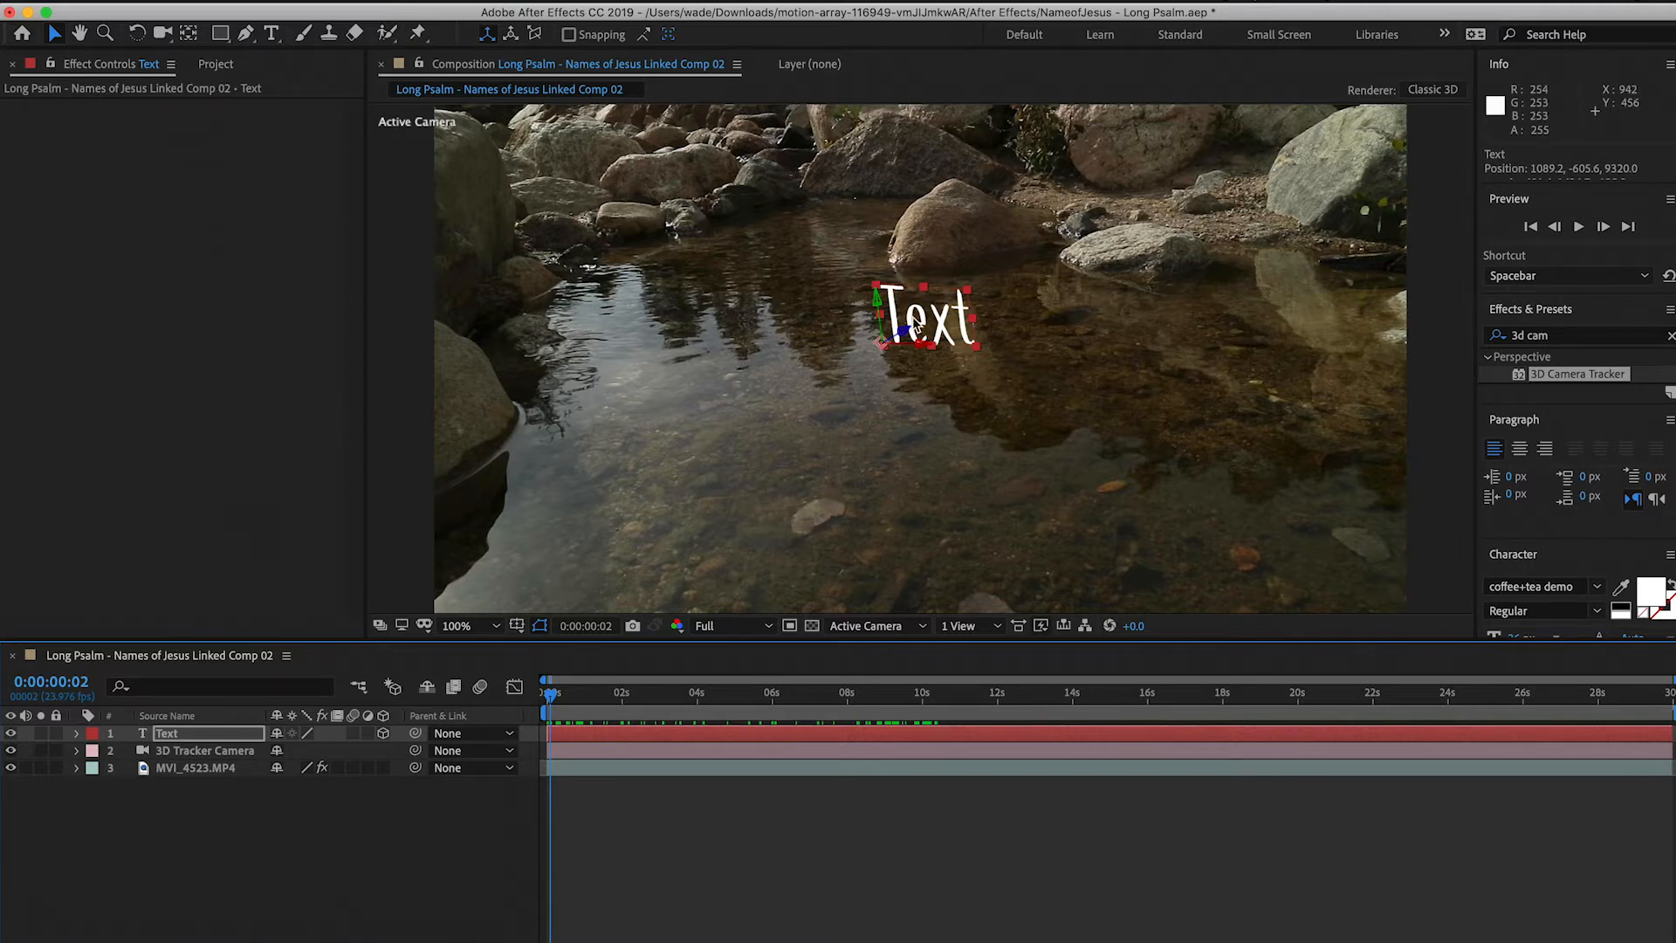
Replace the placeholder wording of the text layer with "The Light of the World"
key(ctrl+t)
click(921, 316)
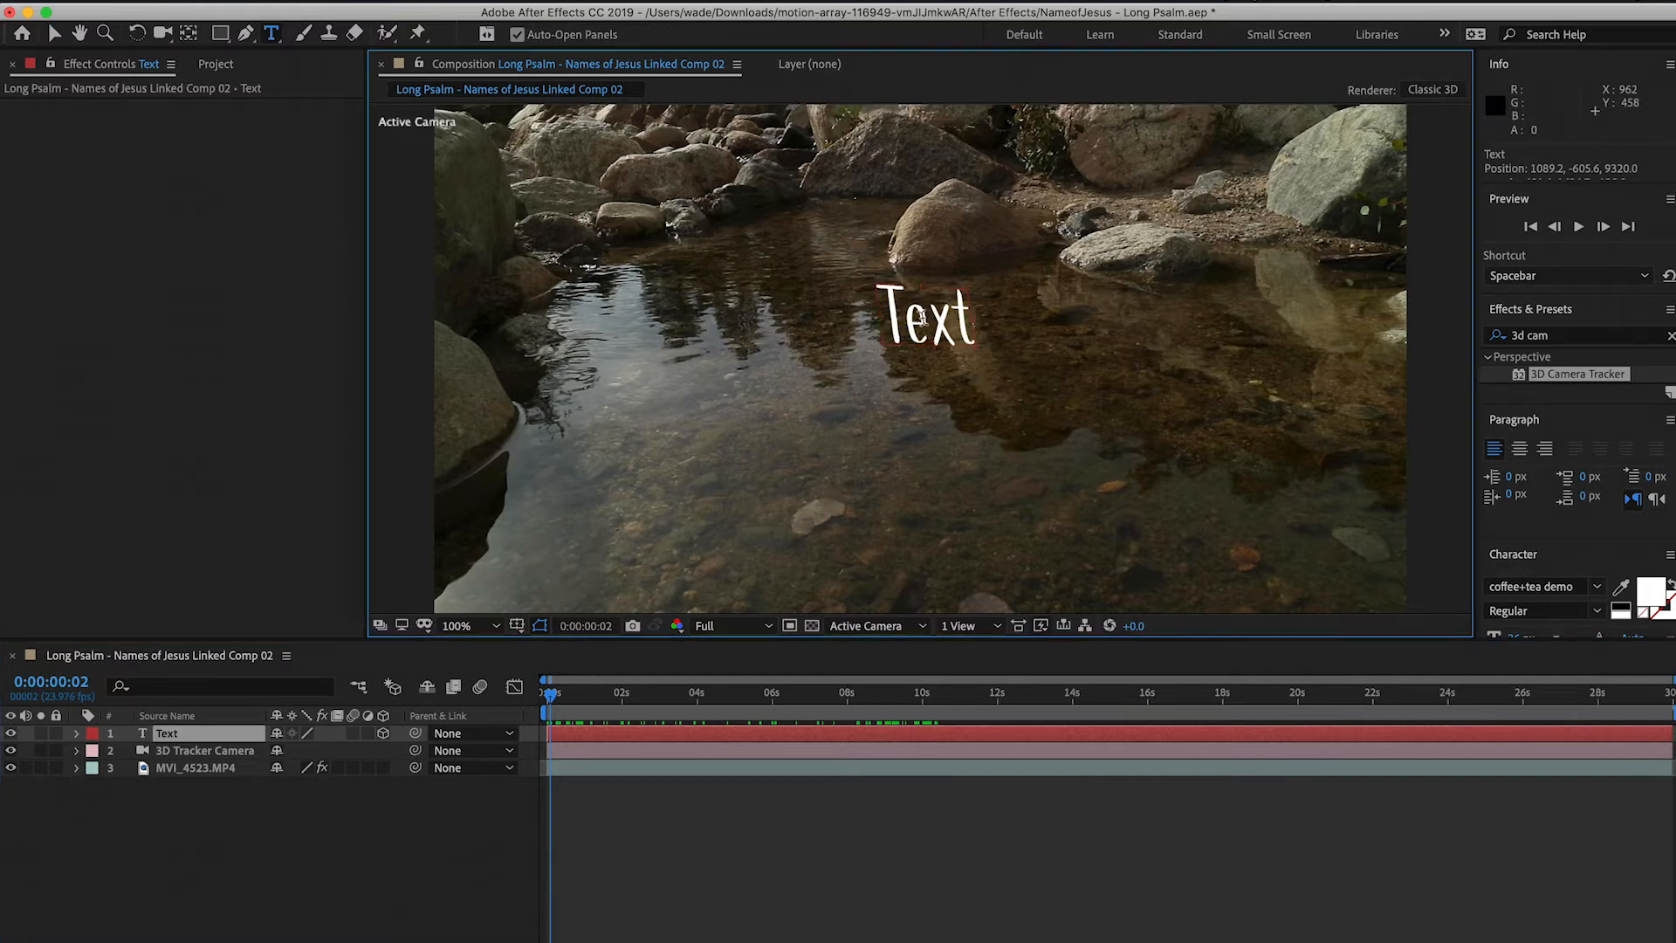
double_click(921, 316)
text(The L)
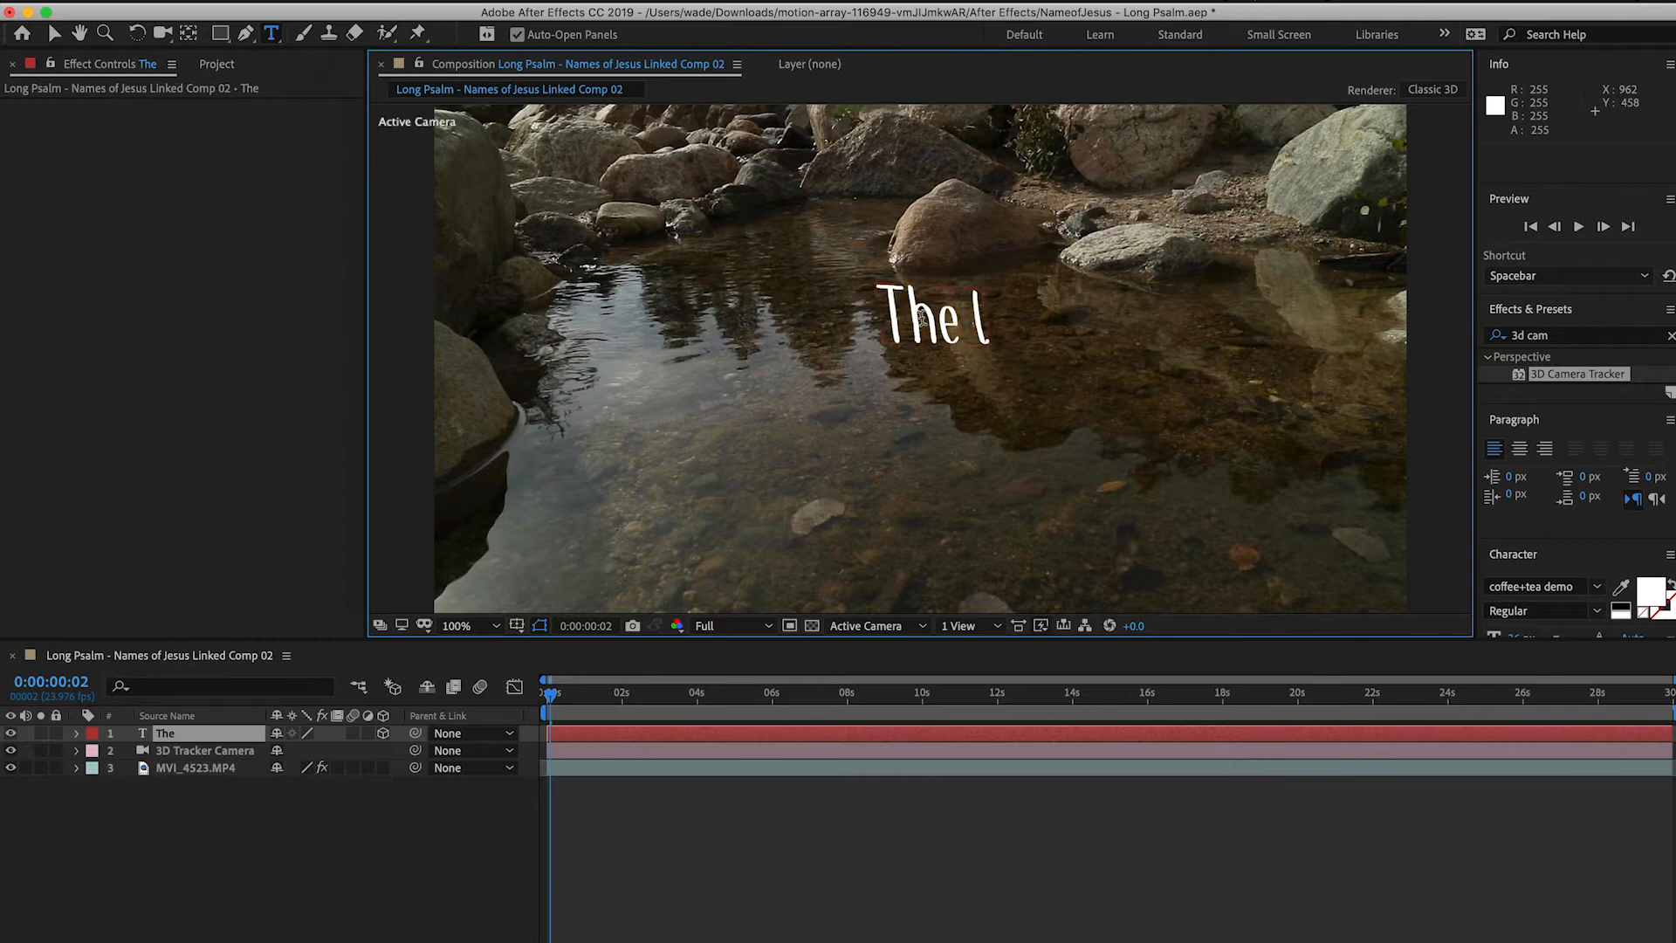
text(ight of the World)
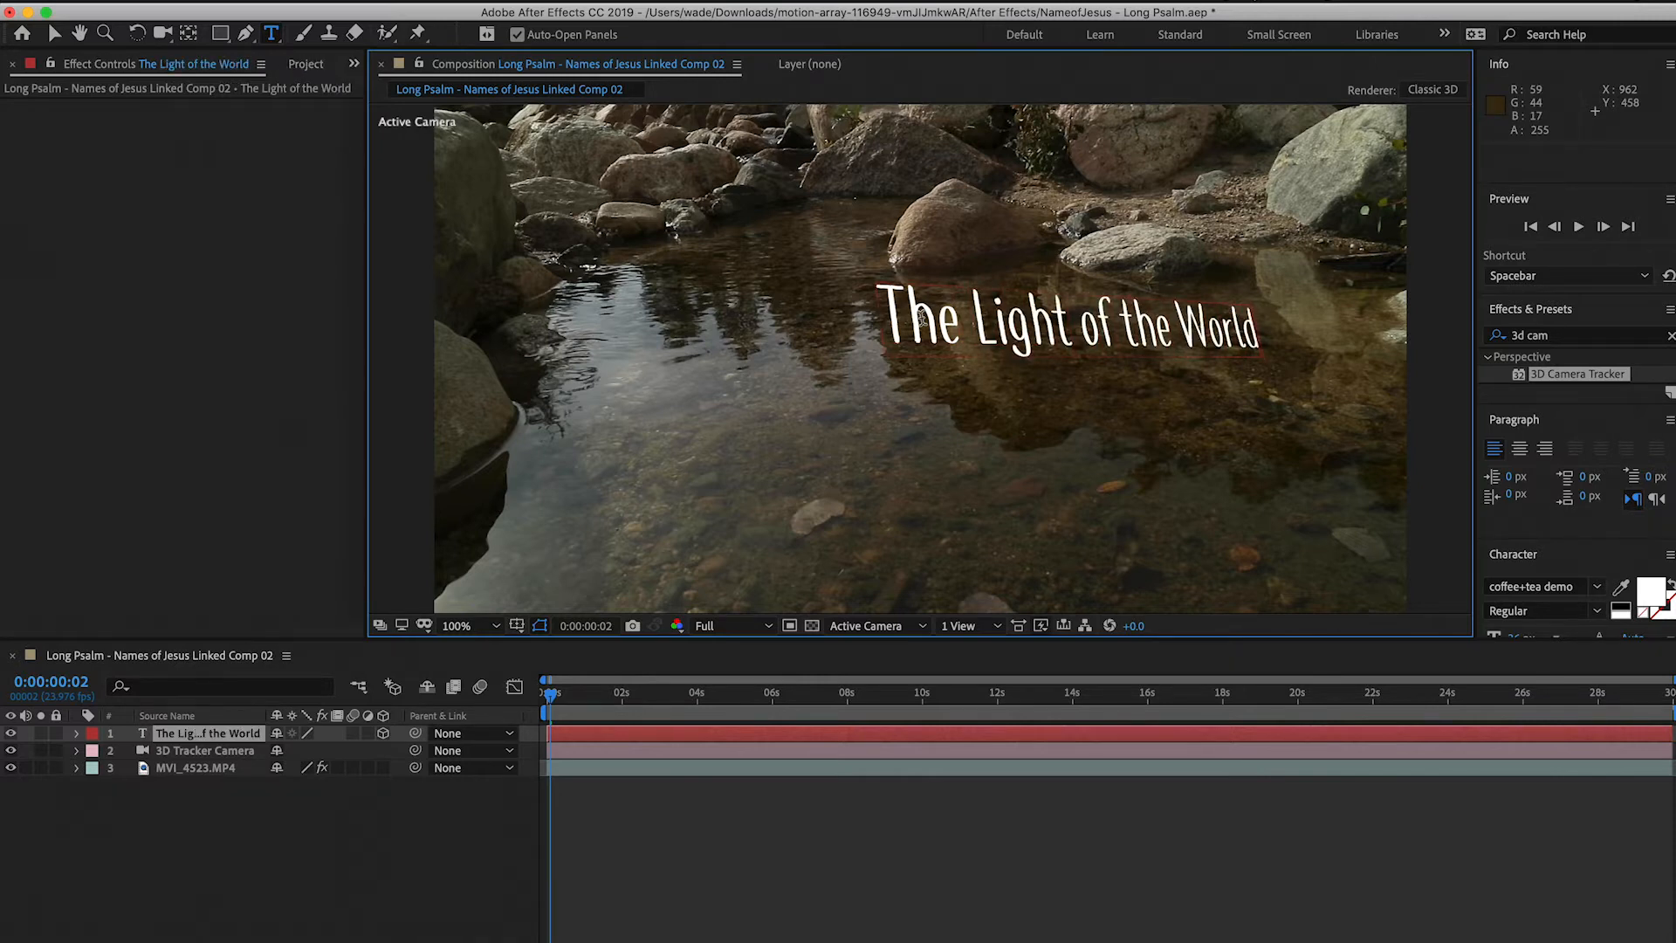
Reposition the "The Light of the World" text in 3D space to about 483, -948, 7095
click(193, 743)
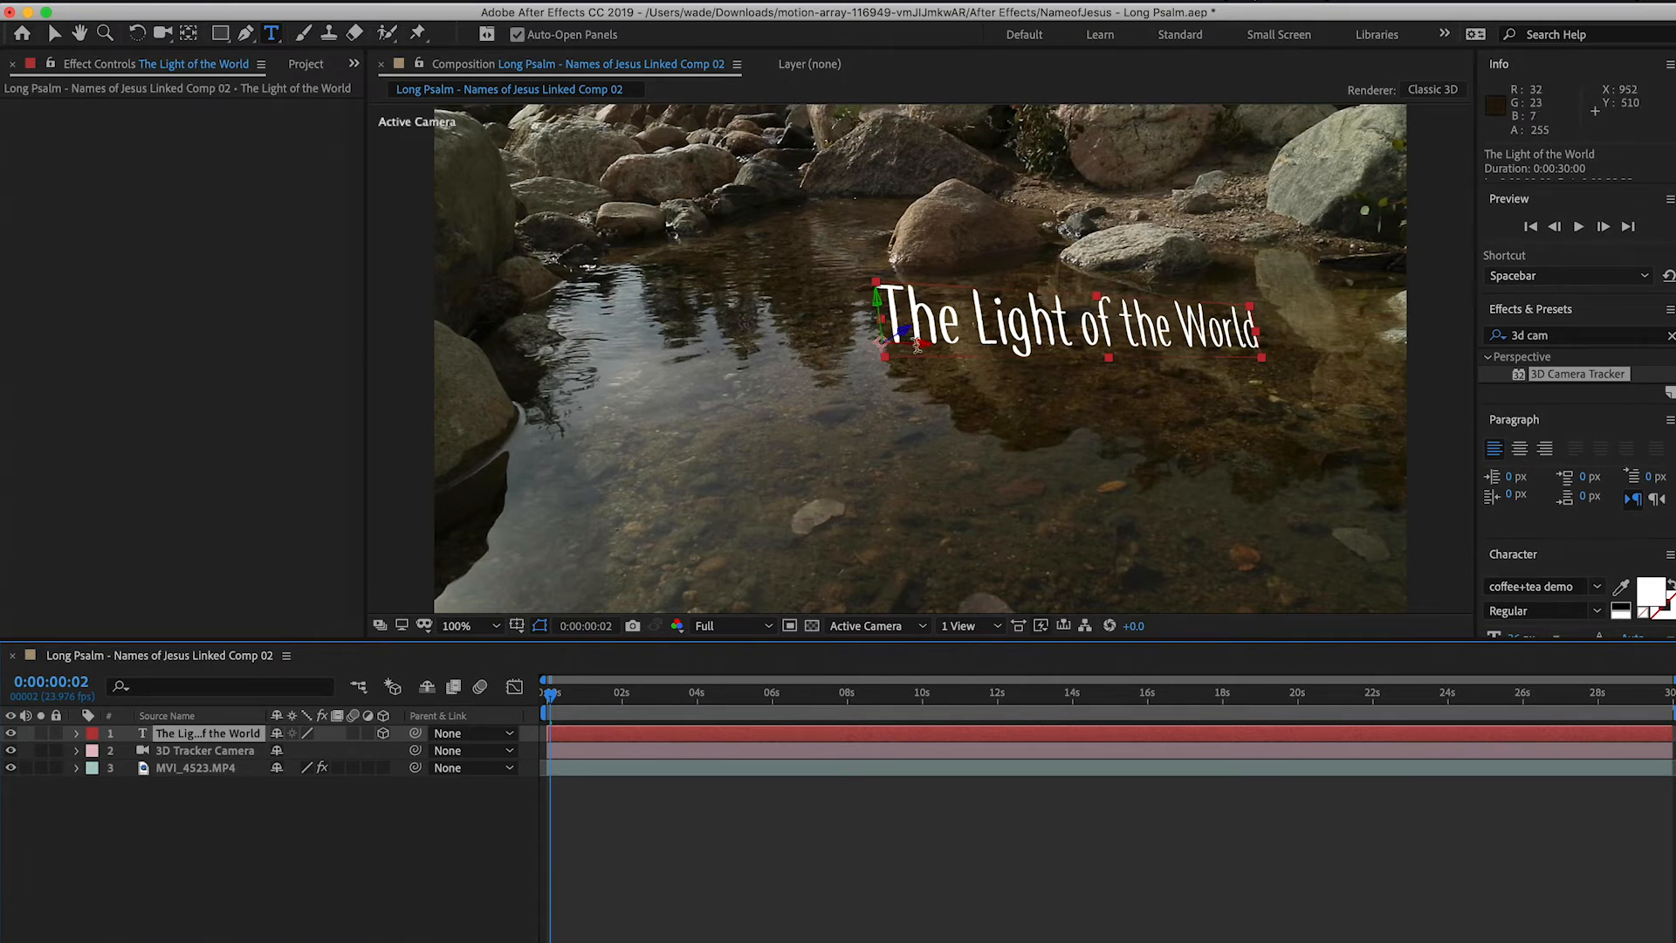
click(50, 33)
drag(900, 328, 1222, 358)
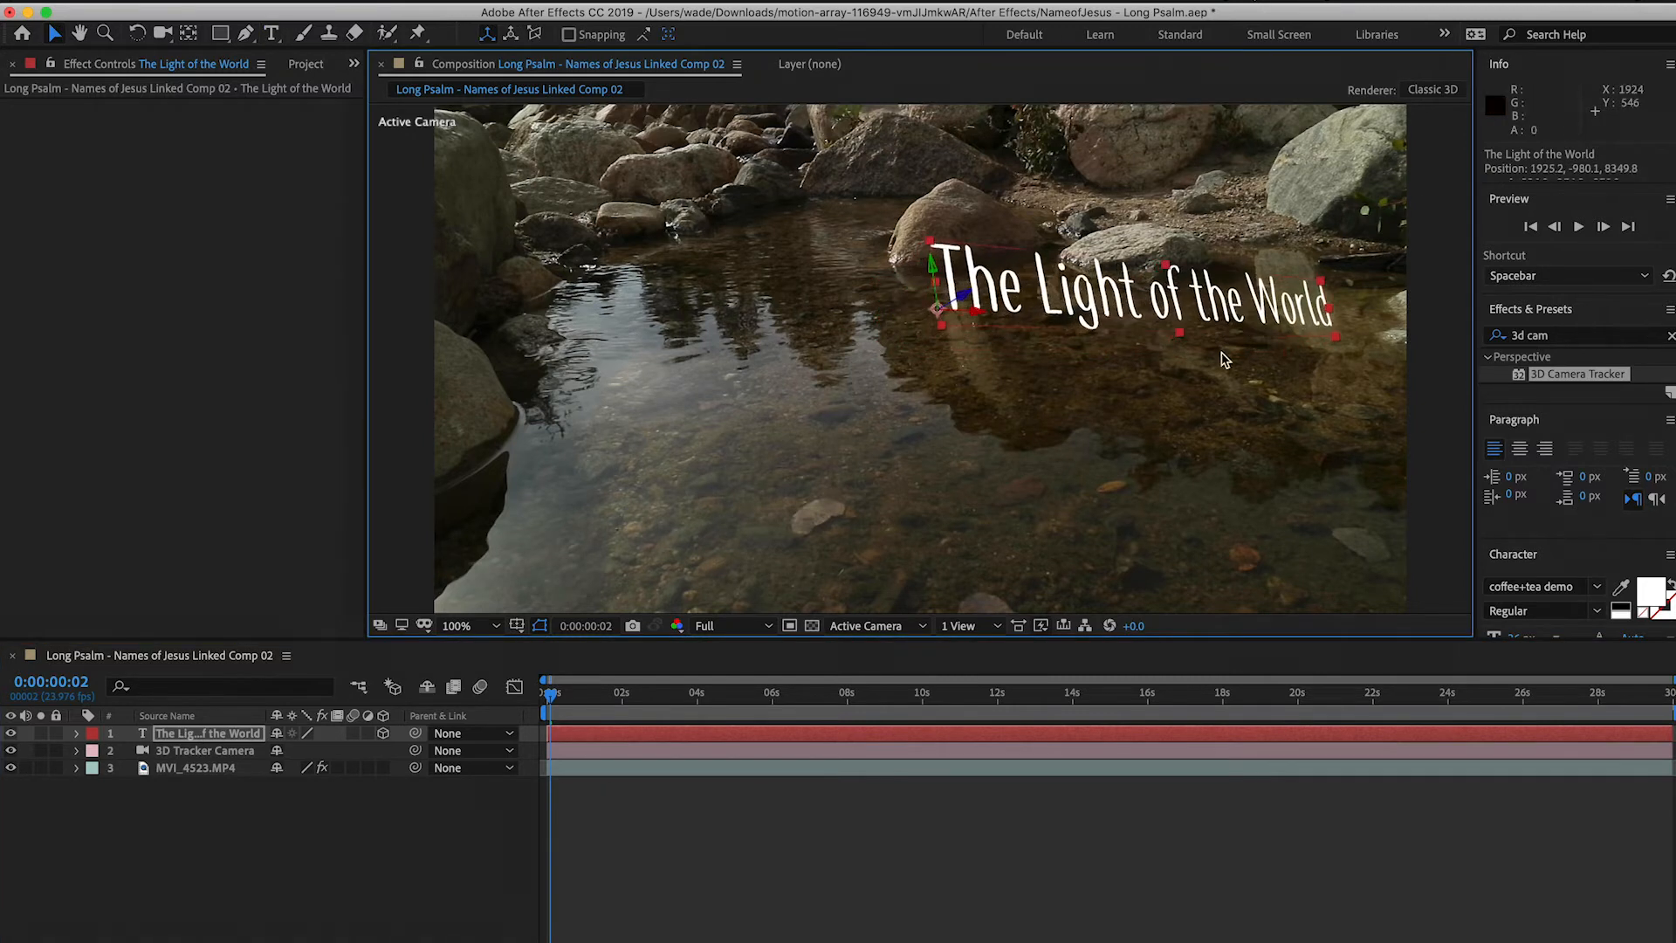
drag(974, 314, 4, 389)
drag(757, 261, 752, 208)
key(super+z)
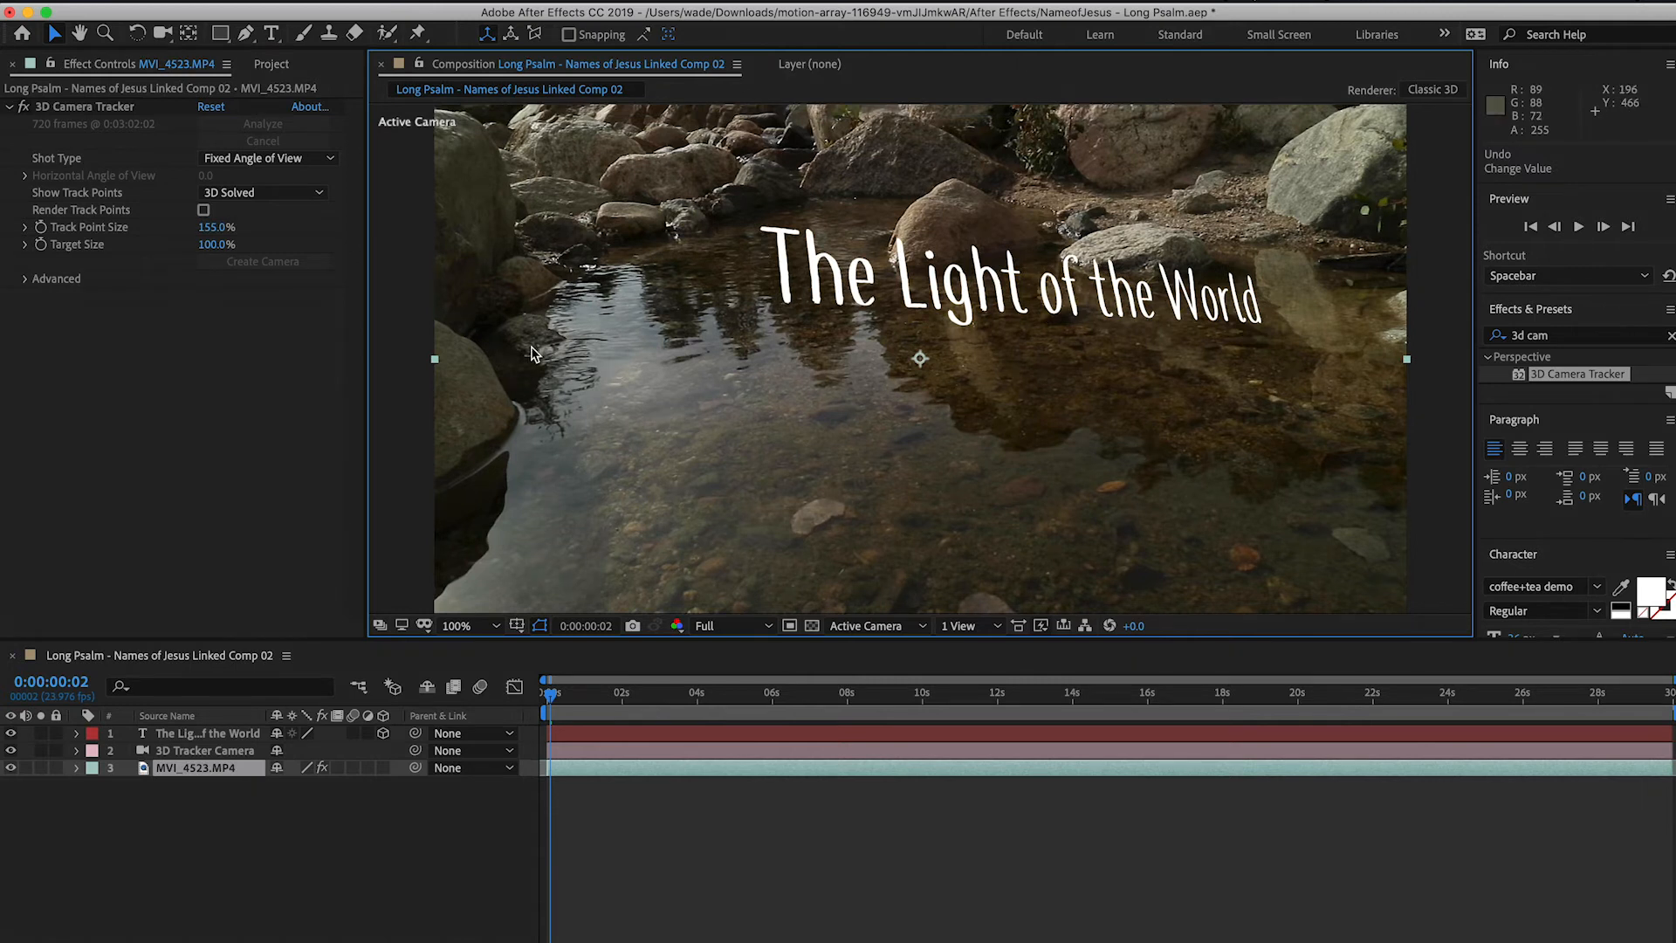
click(169, 738)
drag(759, 258, 762, 211)
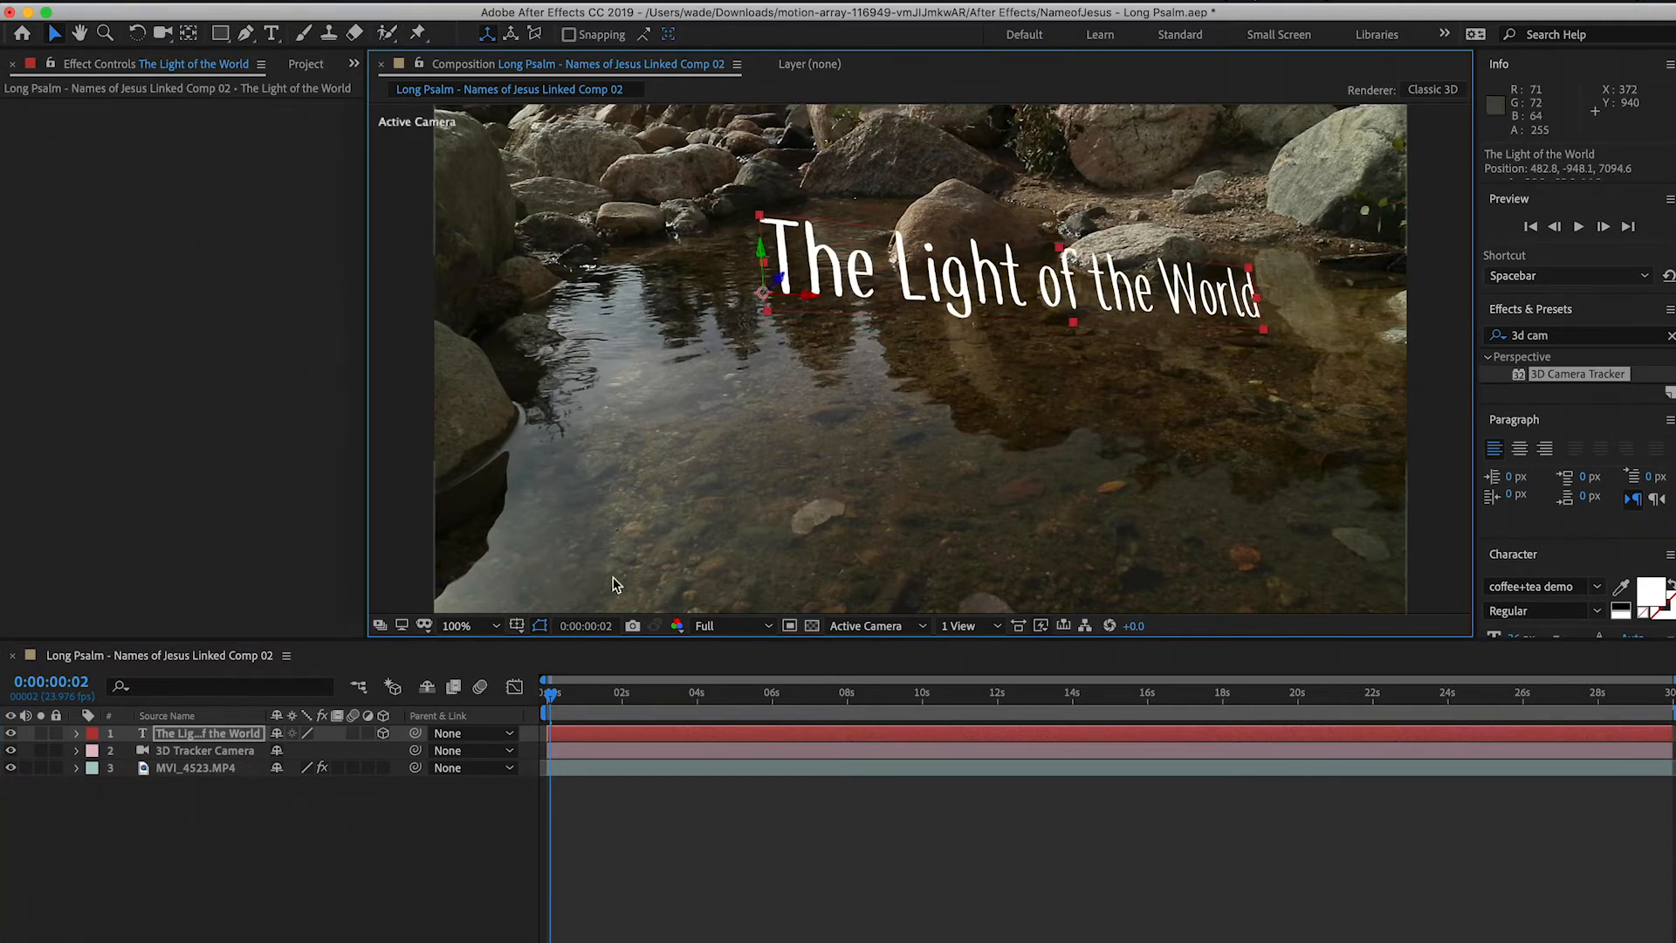
Rotate the text layer to face the camera with X Rotation 22°, Y Rotation 39° and Z Rotation -3°
click(76, 736)
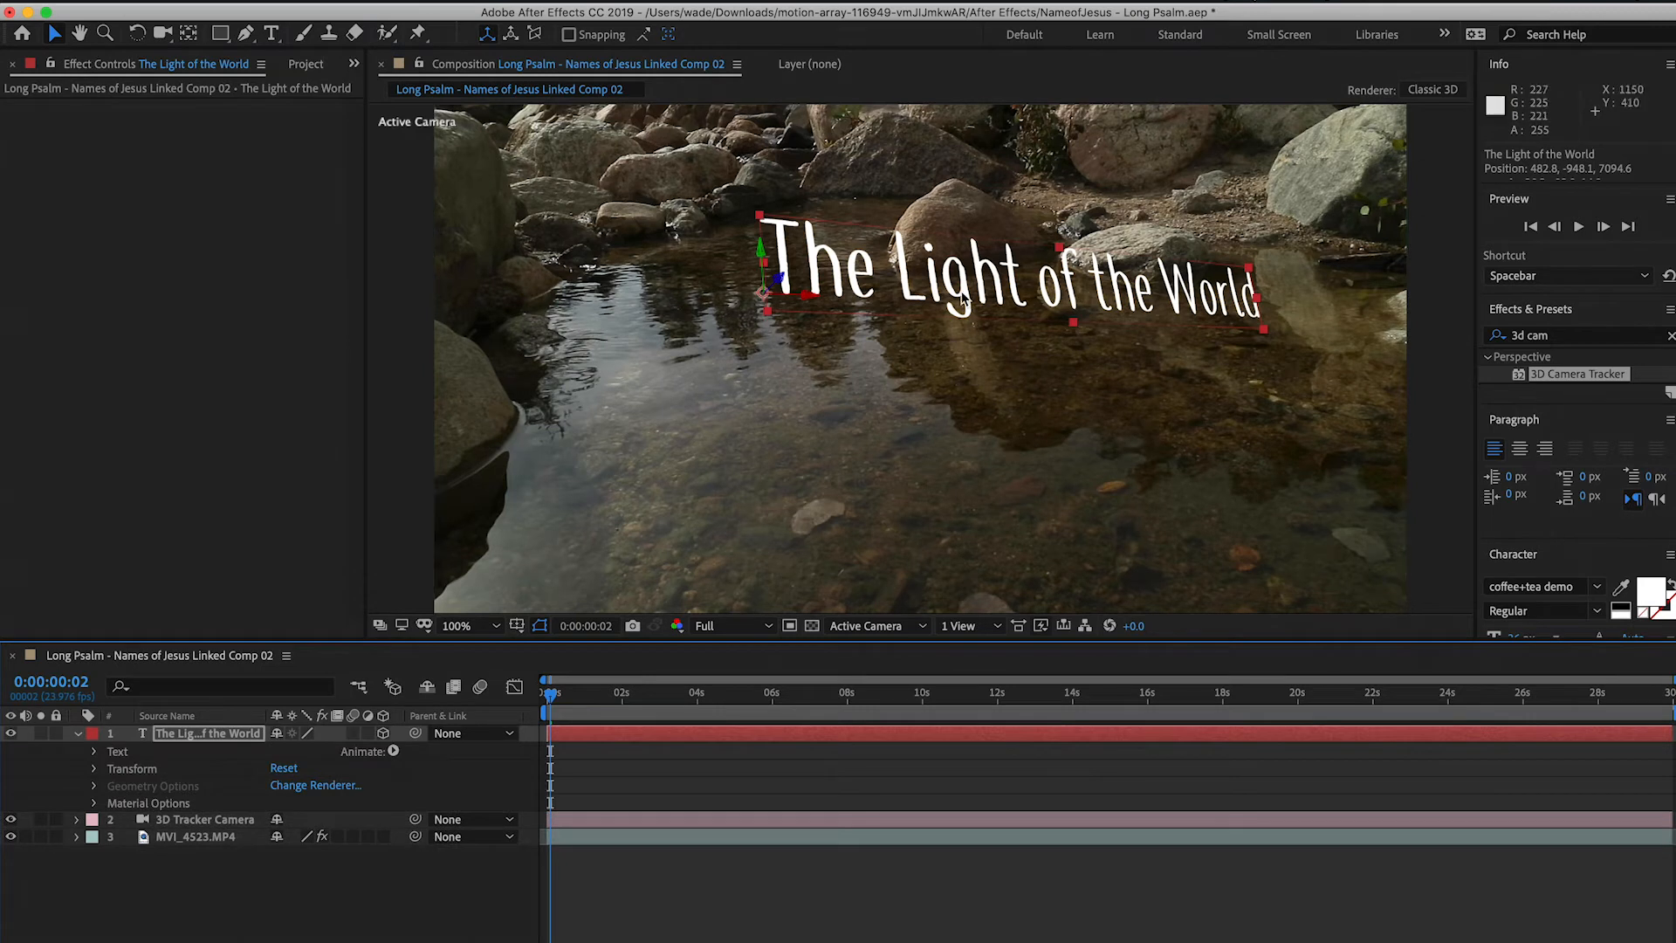
click(93, 769)
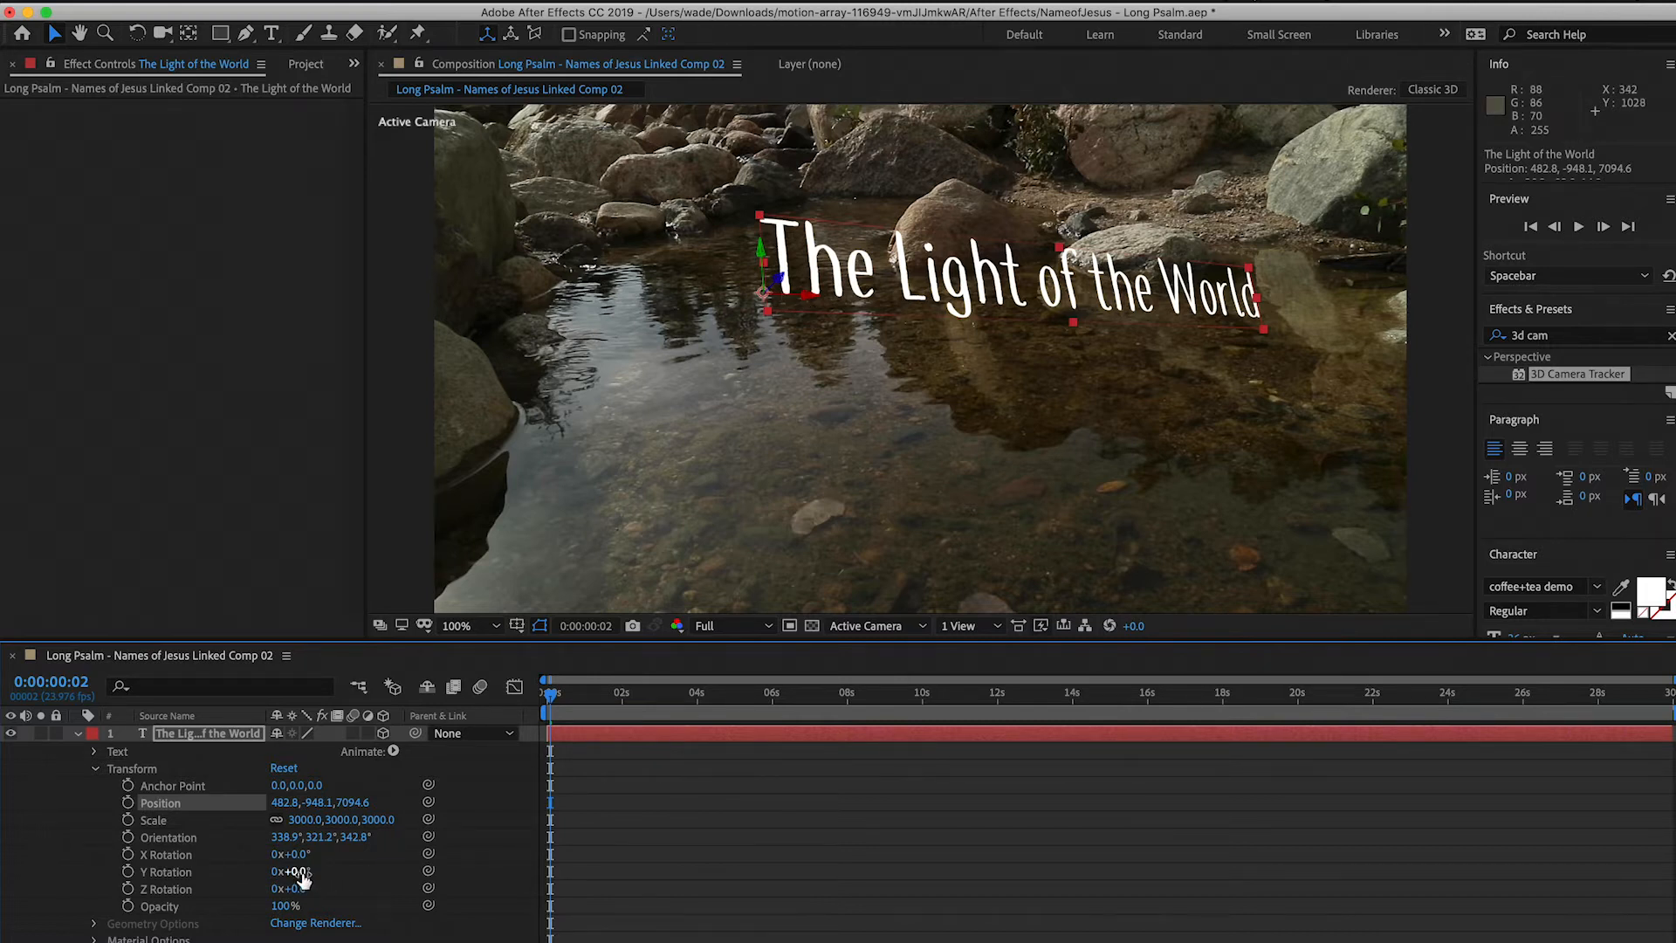
drag(302, 856, 342, 861)
drag(336, 862, 297, 890)
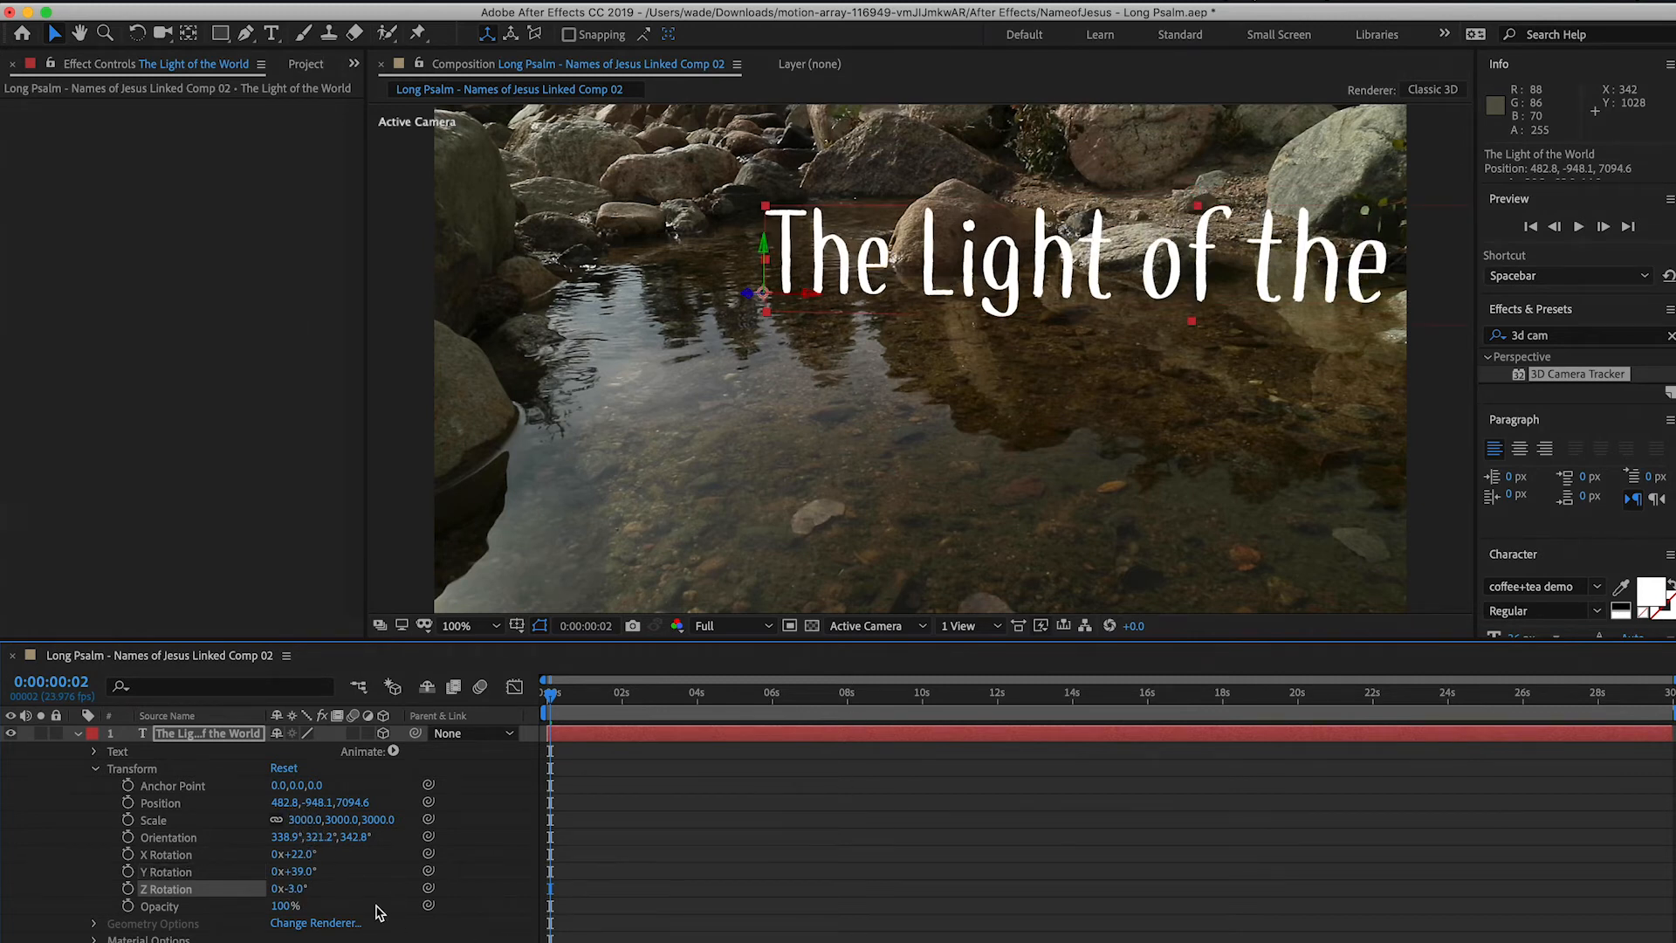
Scale the text layer down to 1500% on all axes
drag(379, 821, 2, 869)
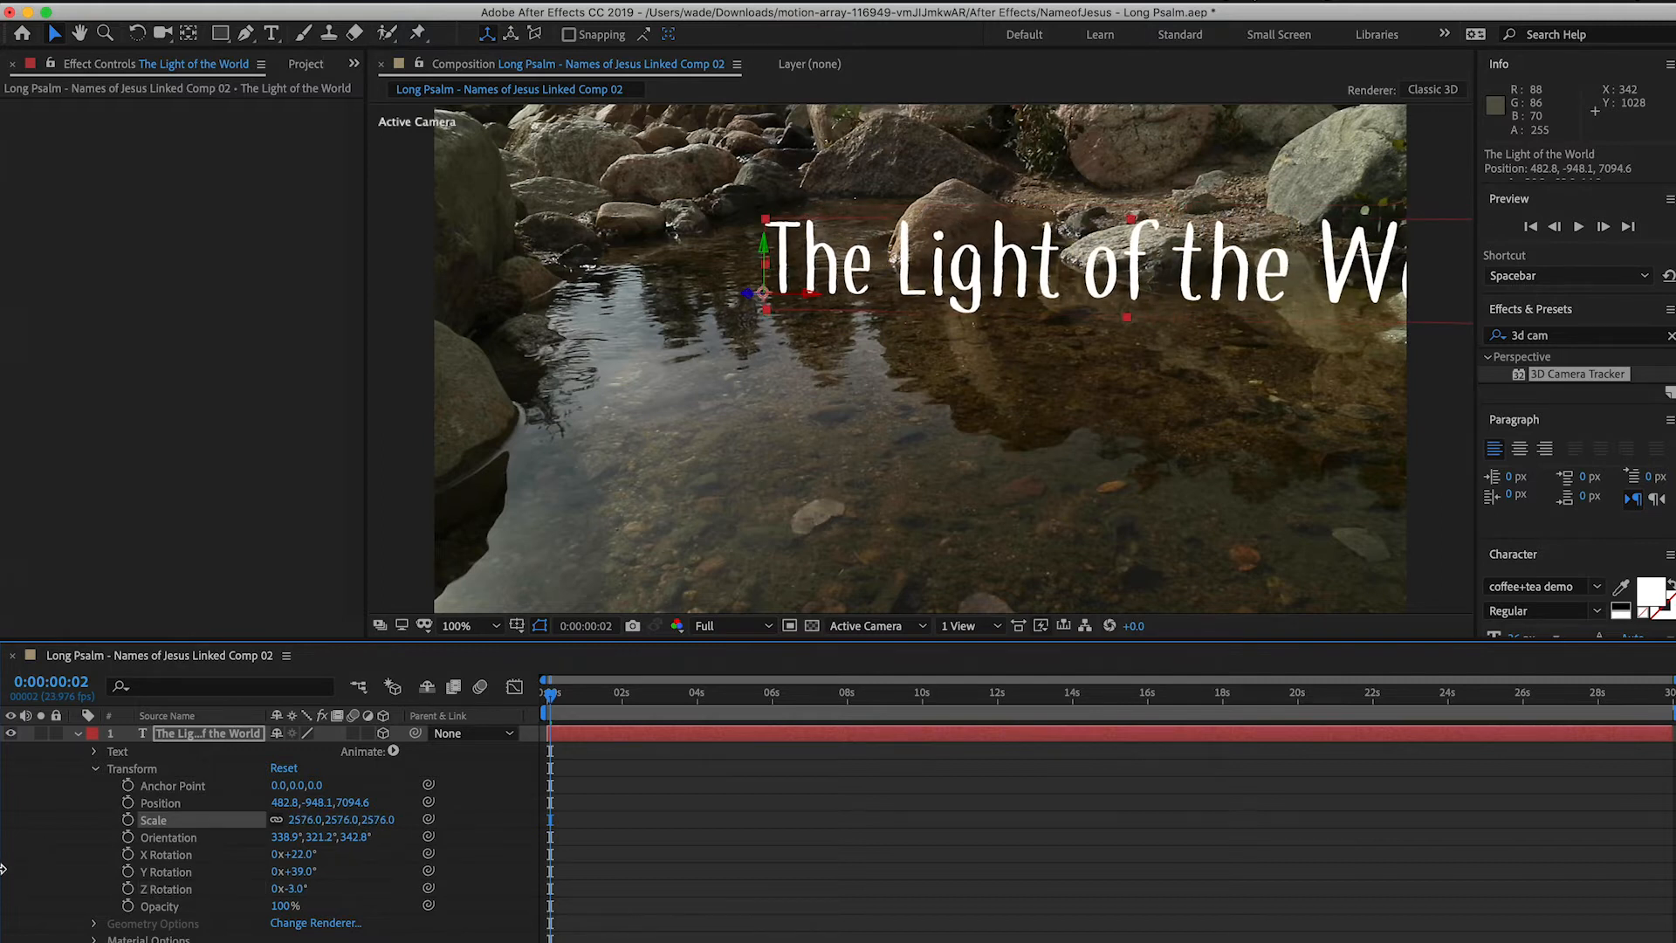
click(377, 821)
key(Return)
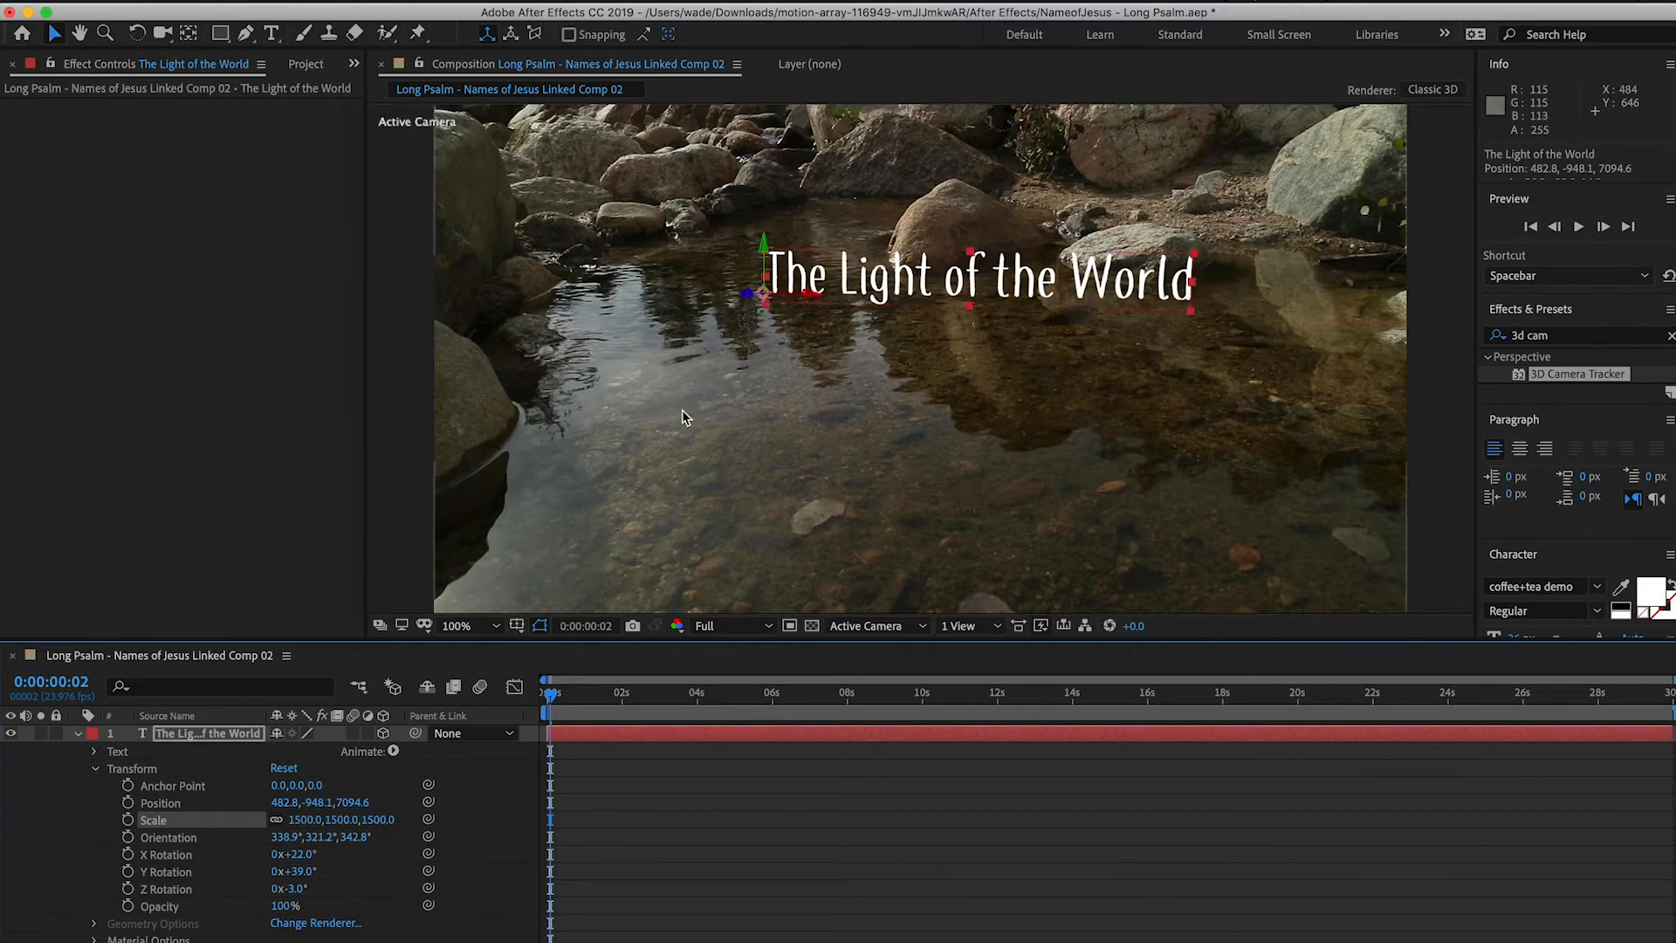
Lower the text over the water to about 736, -672, 7144 and set its Y Rotation to 29°
drag(908, 284, 934, 317)
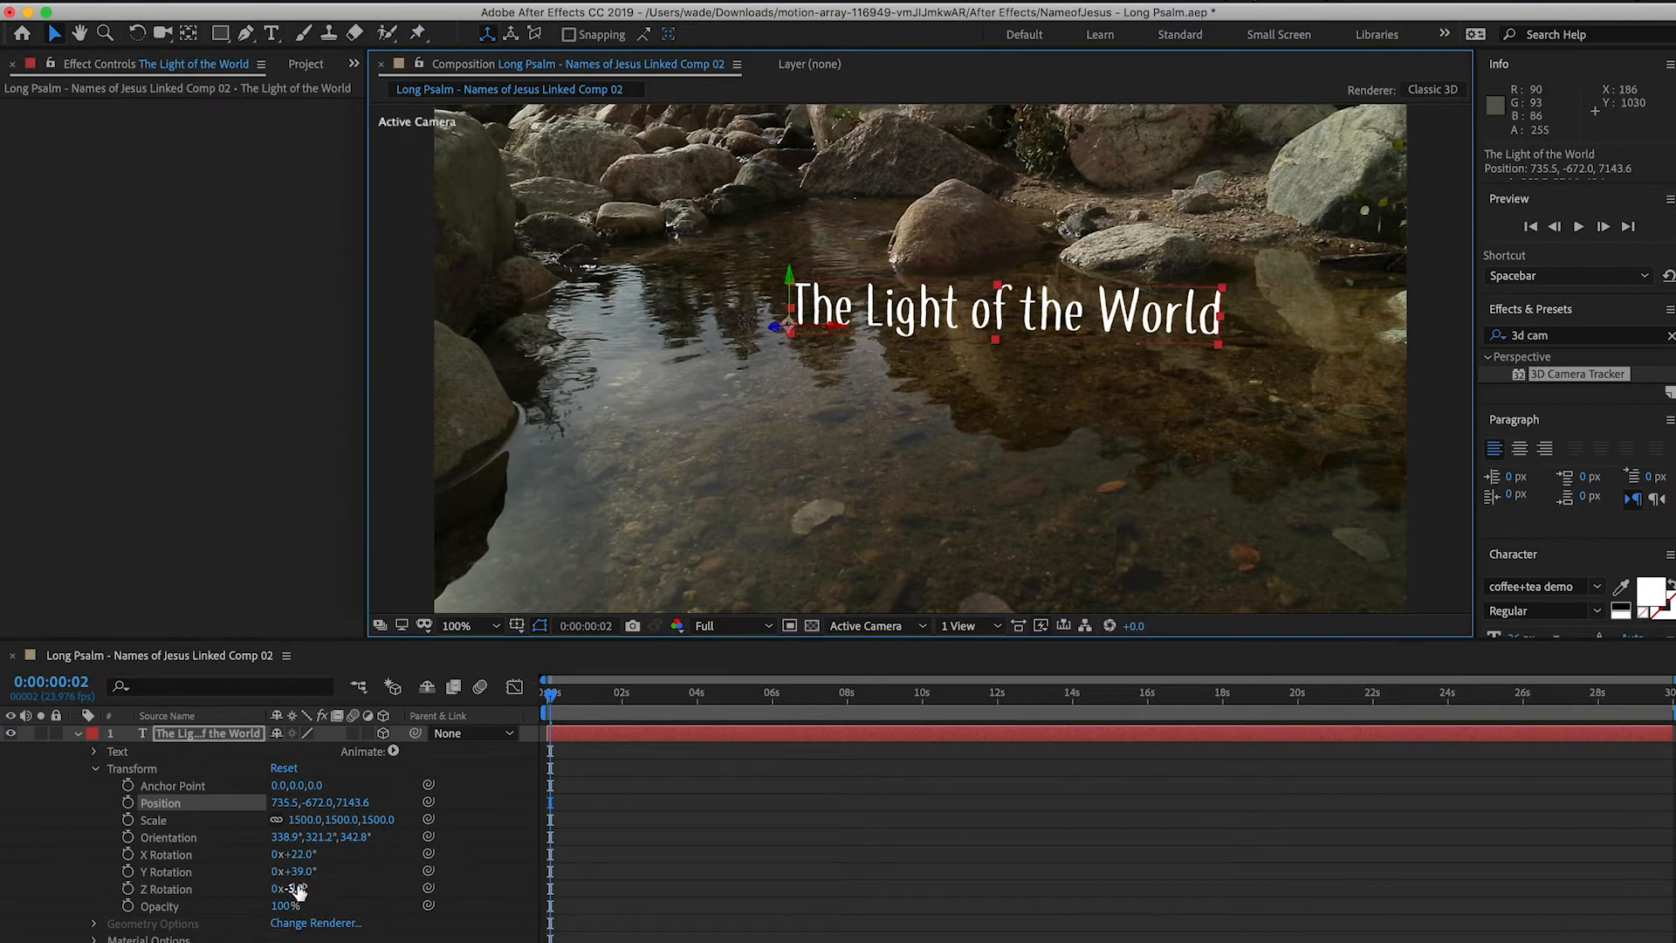
drag(303, 883, 297, 880)
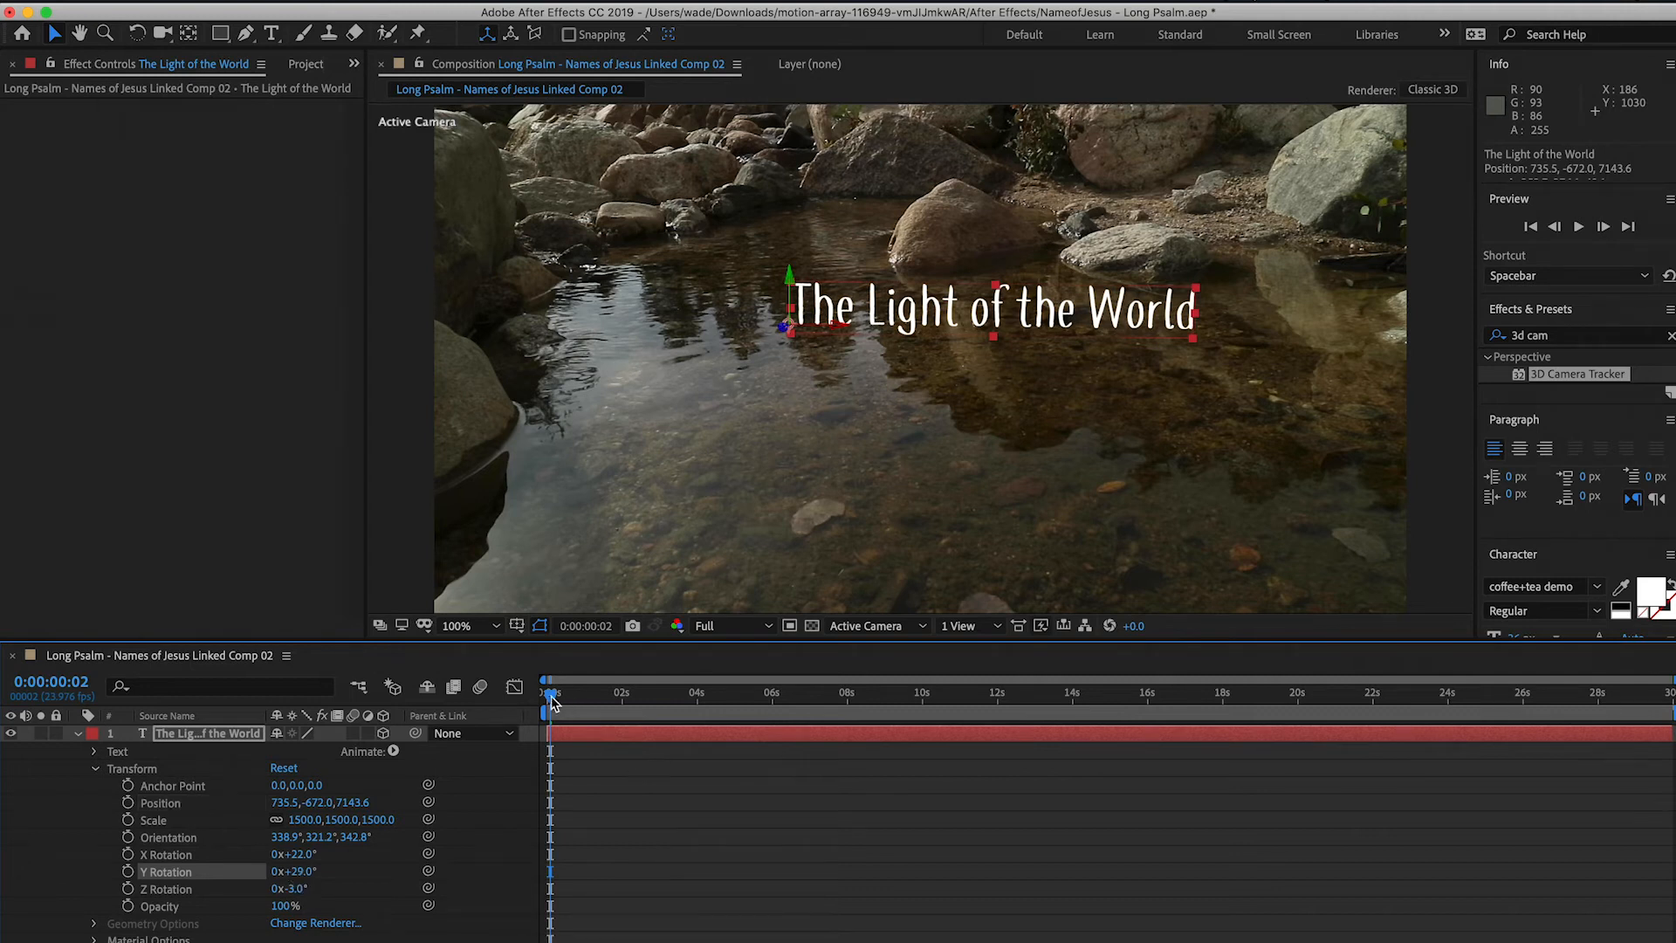
Play the composition to preview how the text tracks with the footage, stopping at 0:00:07:14
key(space)
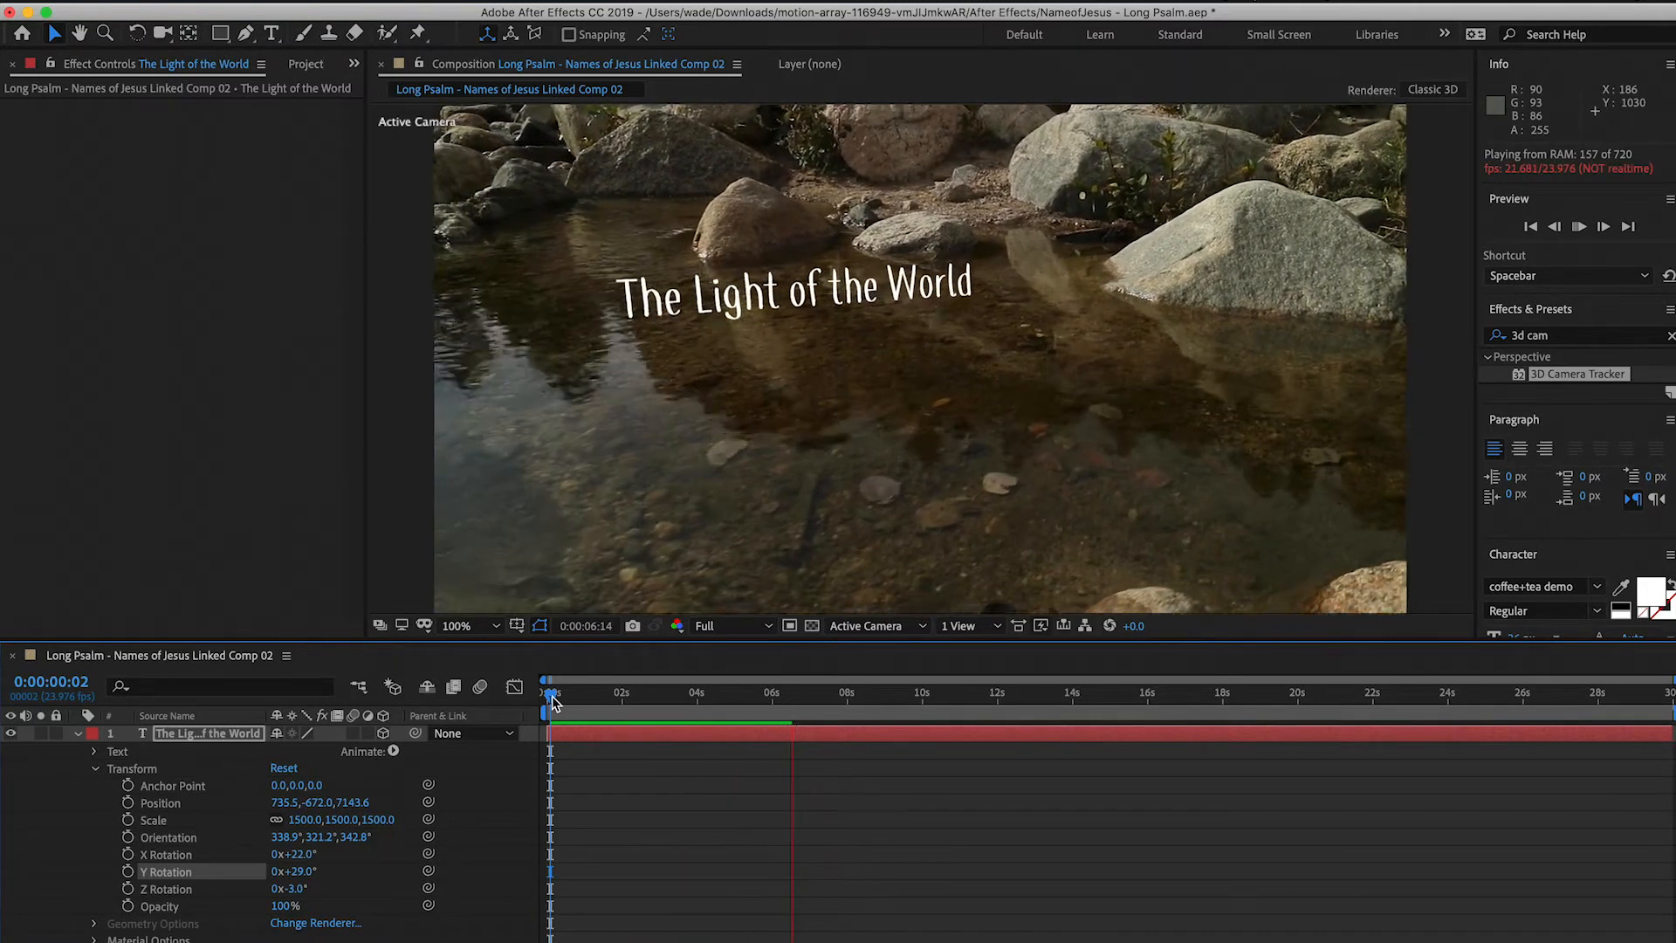
key(space)
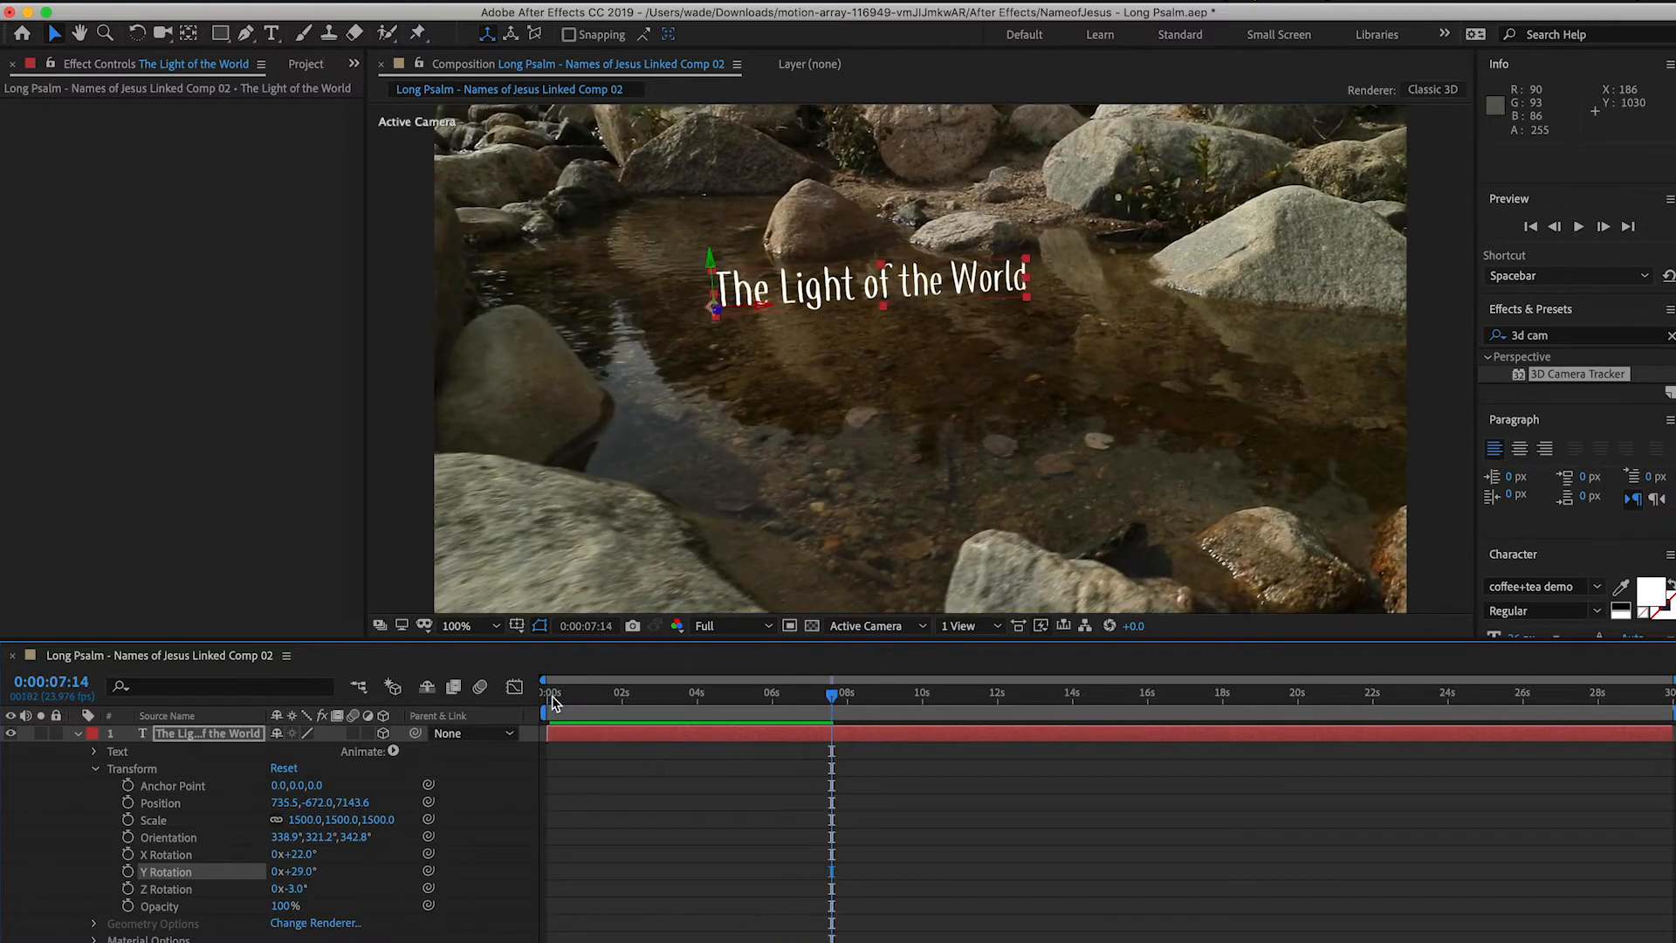
Show only the Opacity property of the "The Light of the World" text layer in the timeline
click(95, 770)
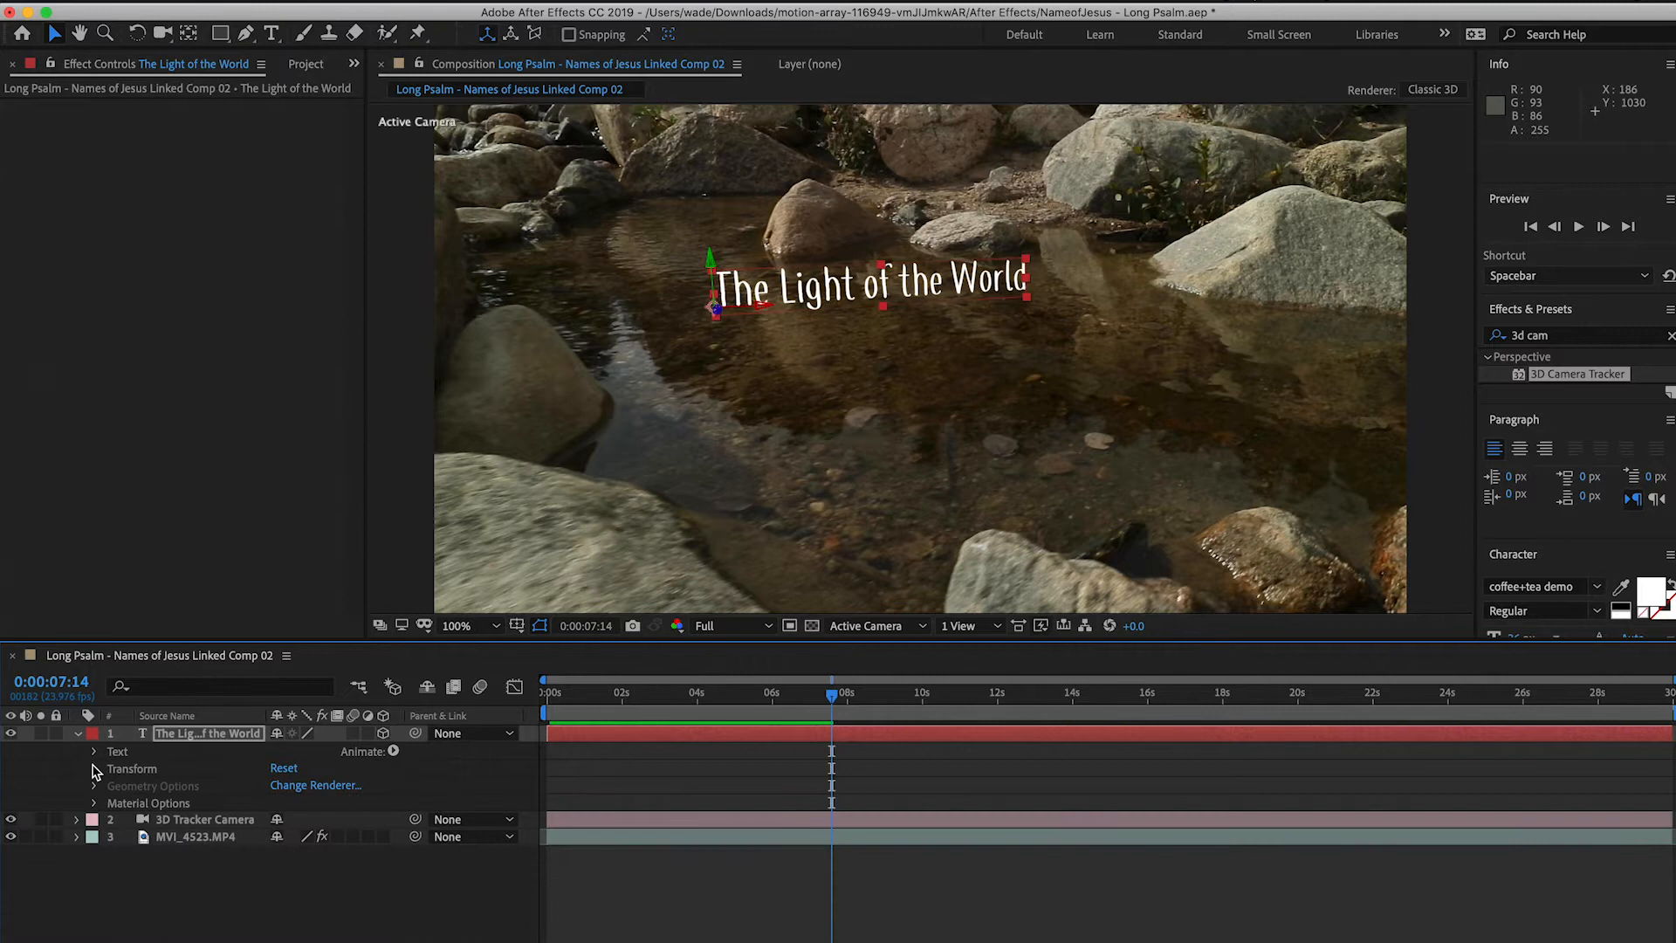
click(96, 770)
scroll(181, 867, down, 1)
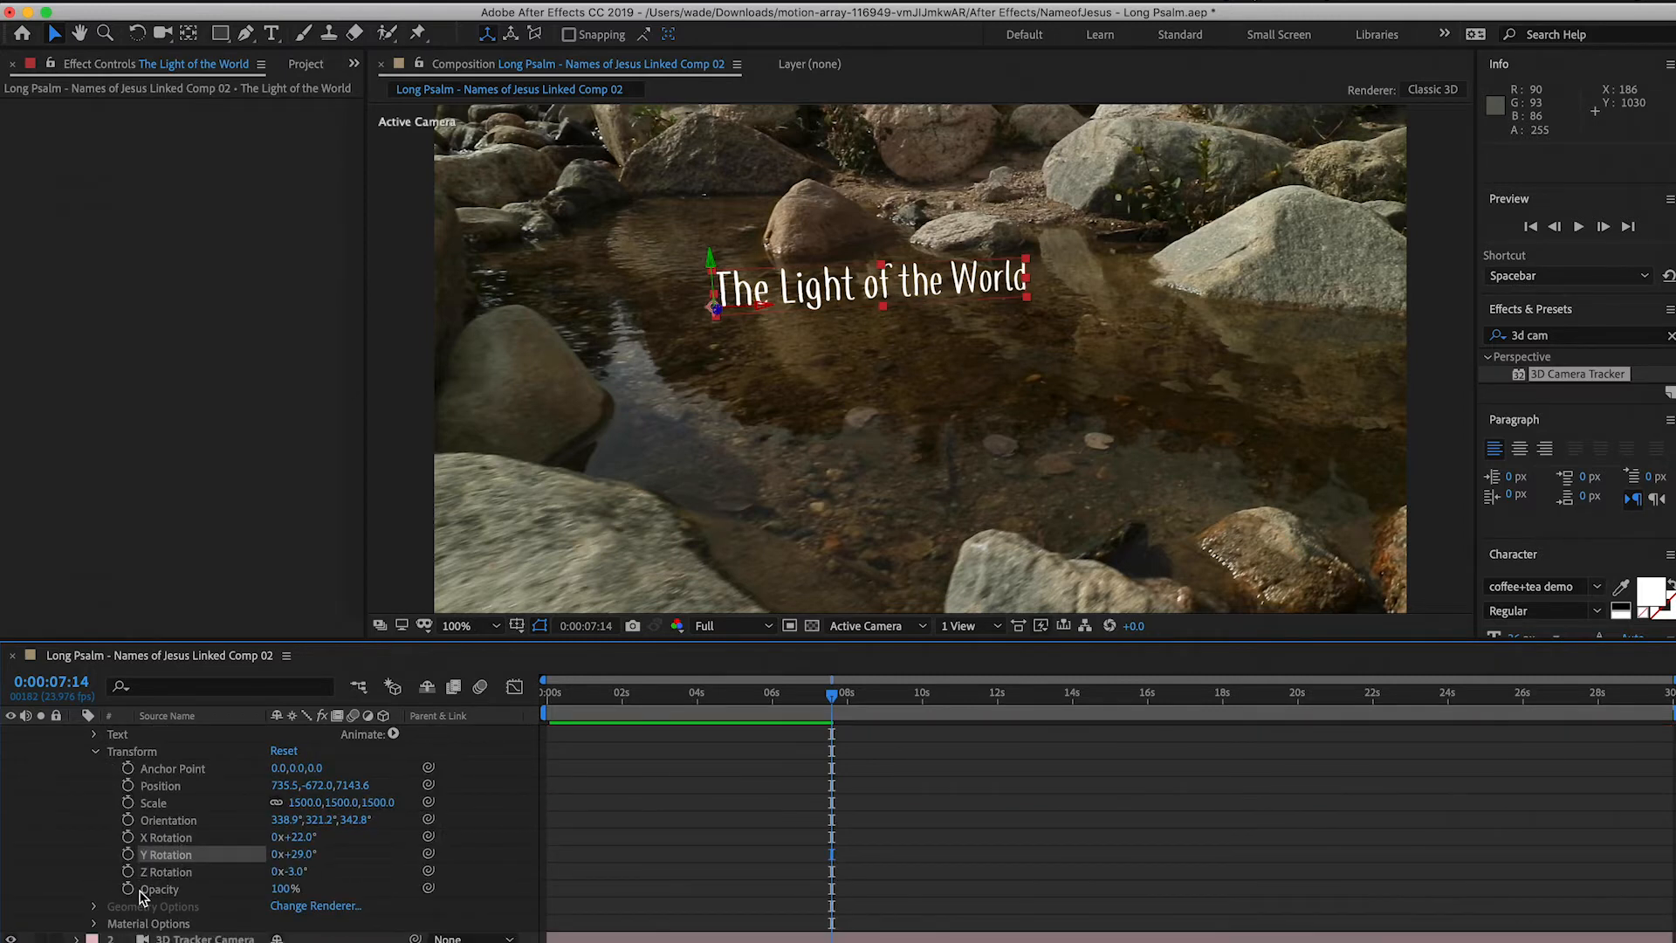
key(t)
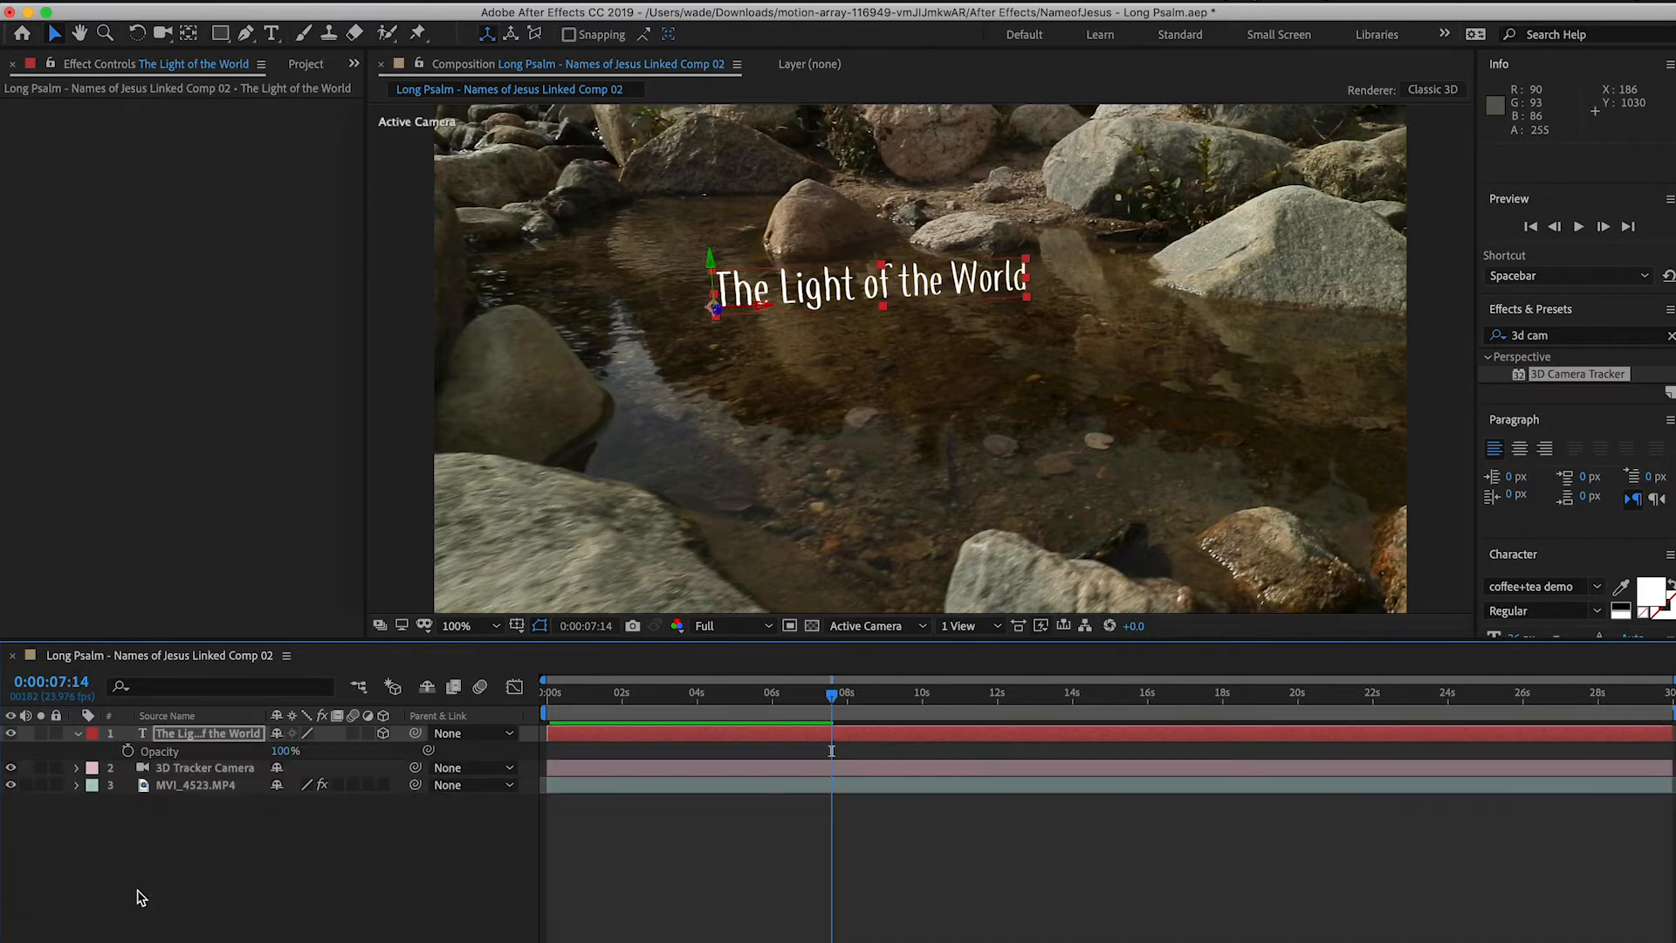
click(129, 751)
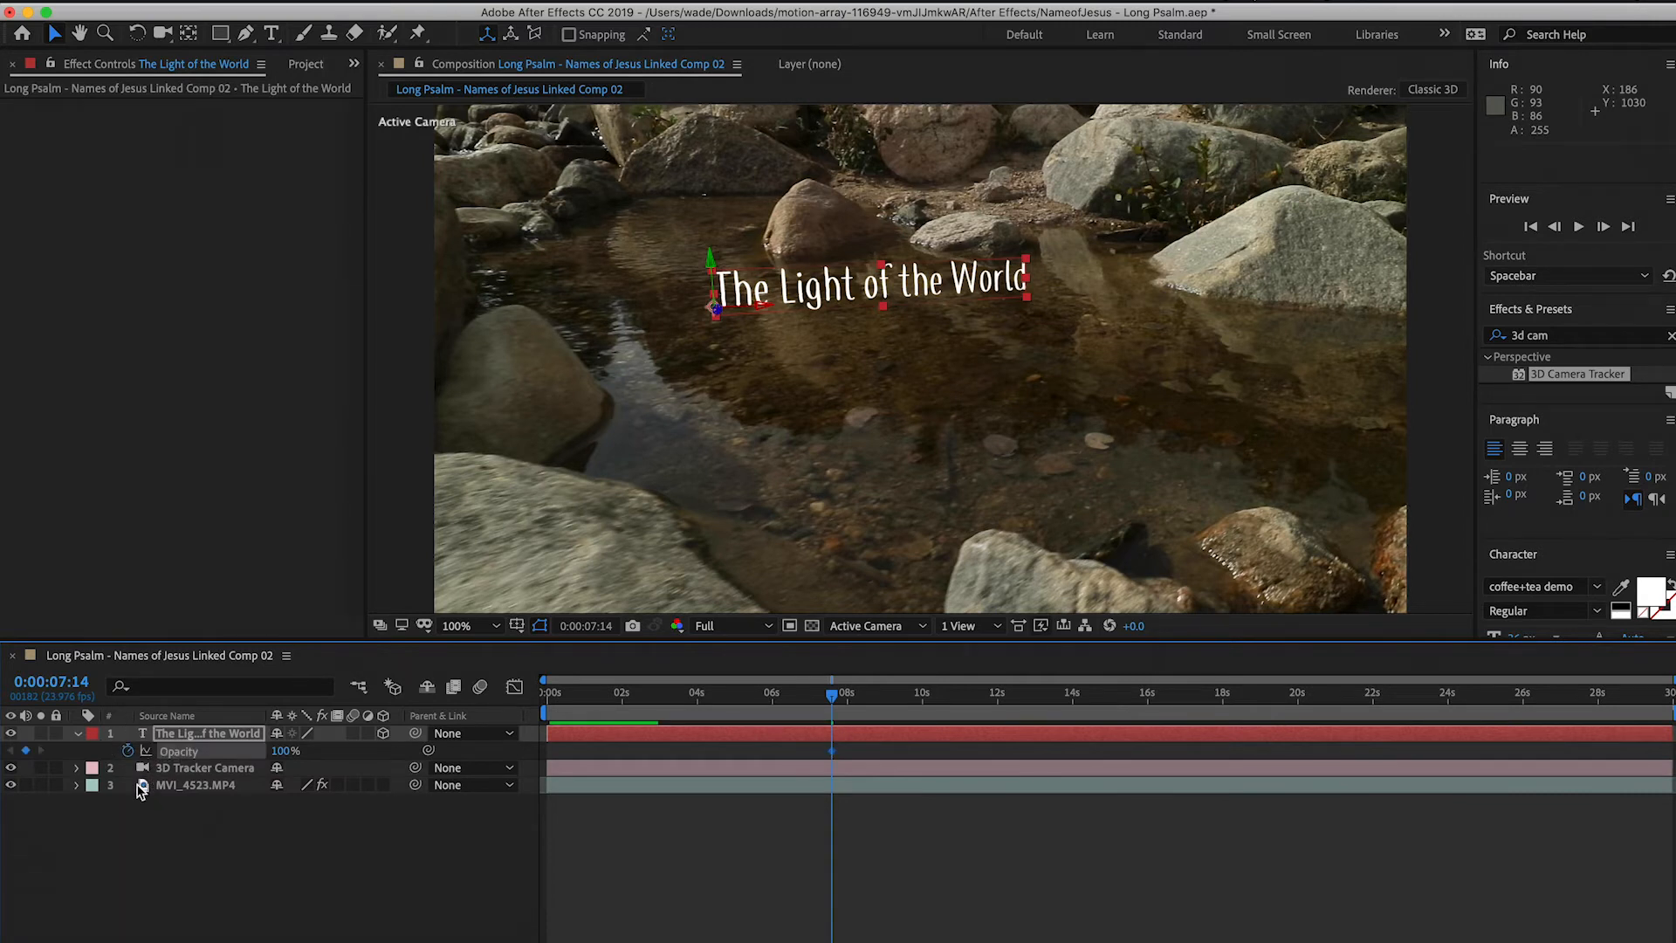
click(805, 694)
click(829, 695)
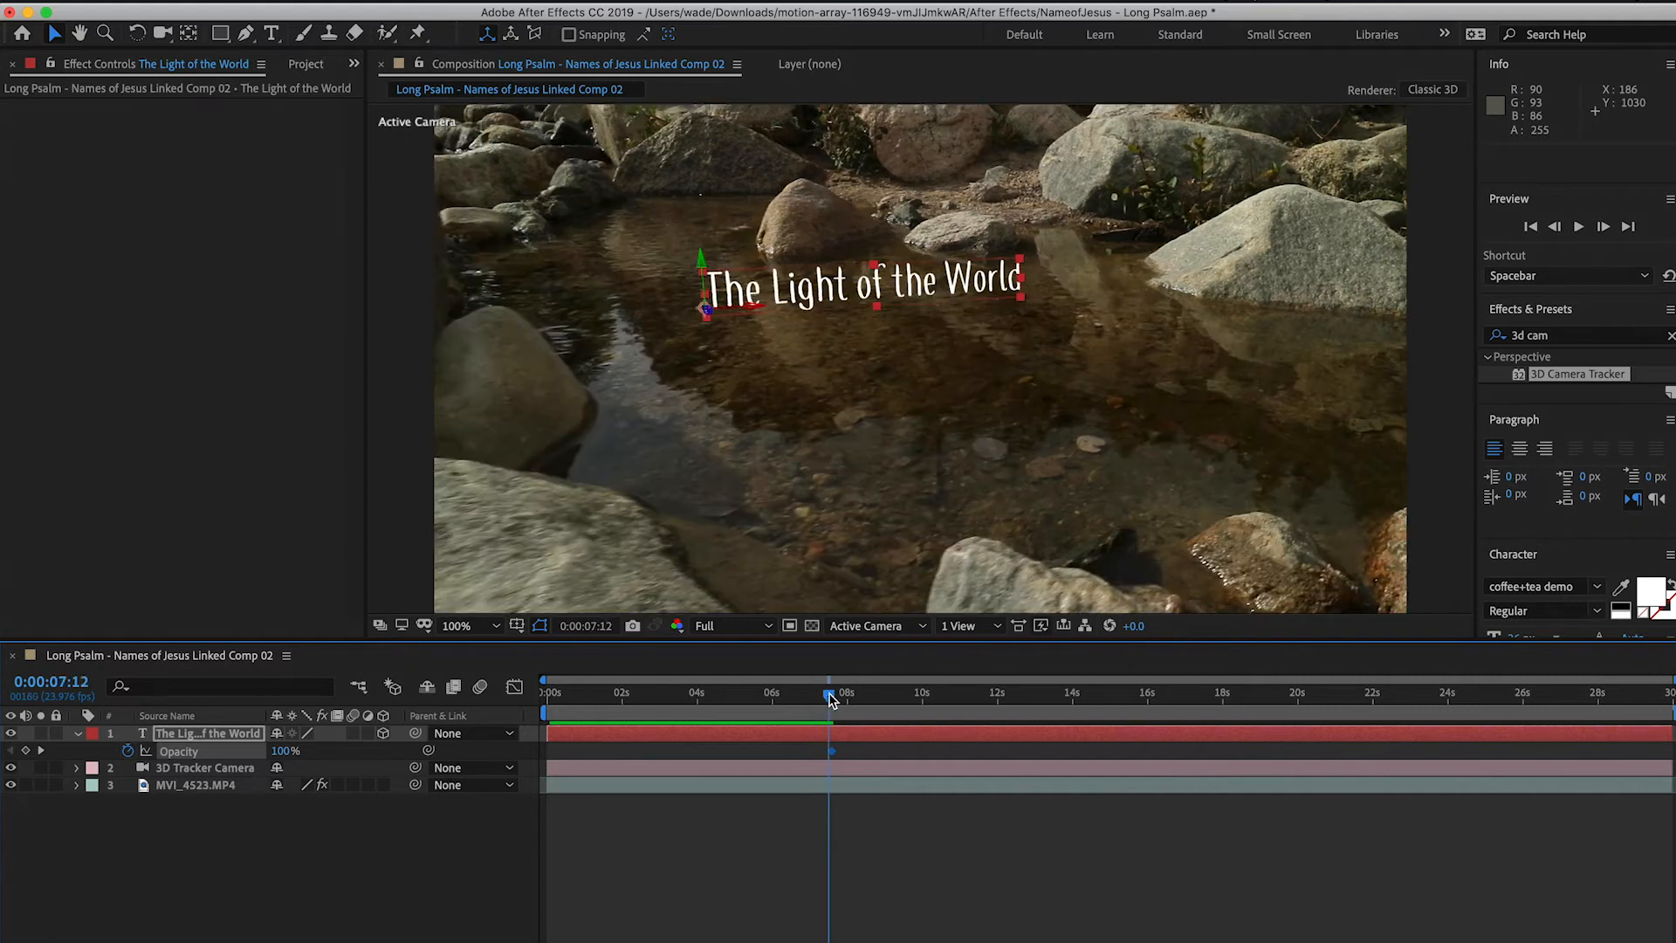
key(super+z)
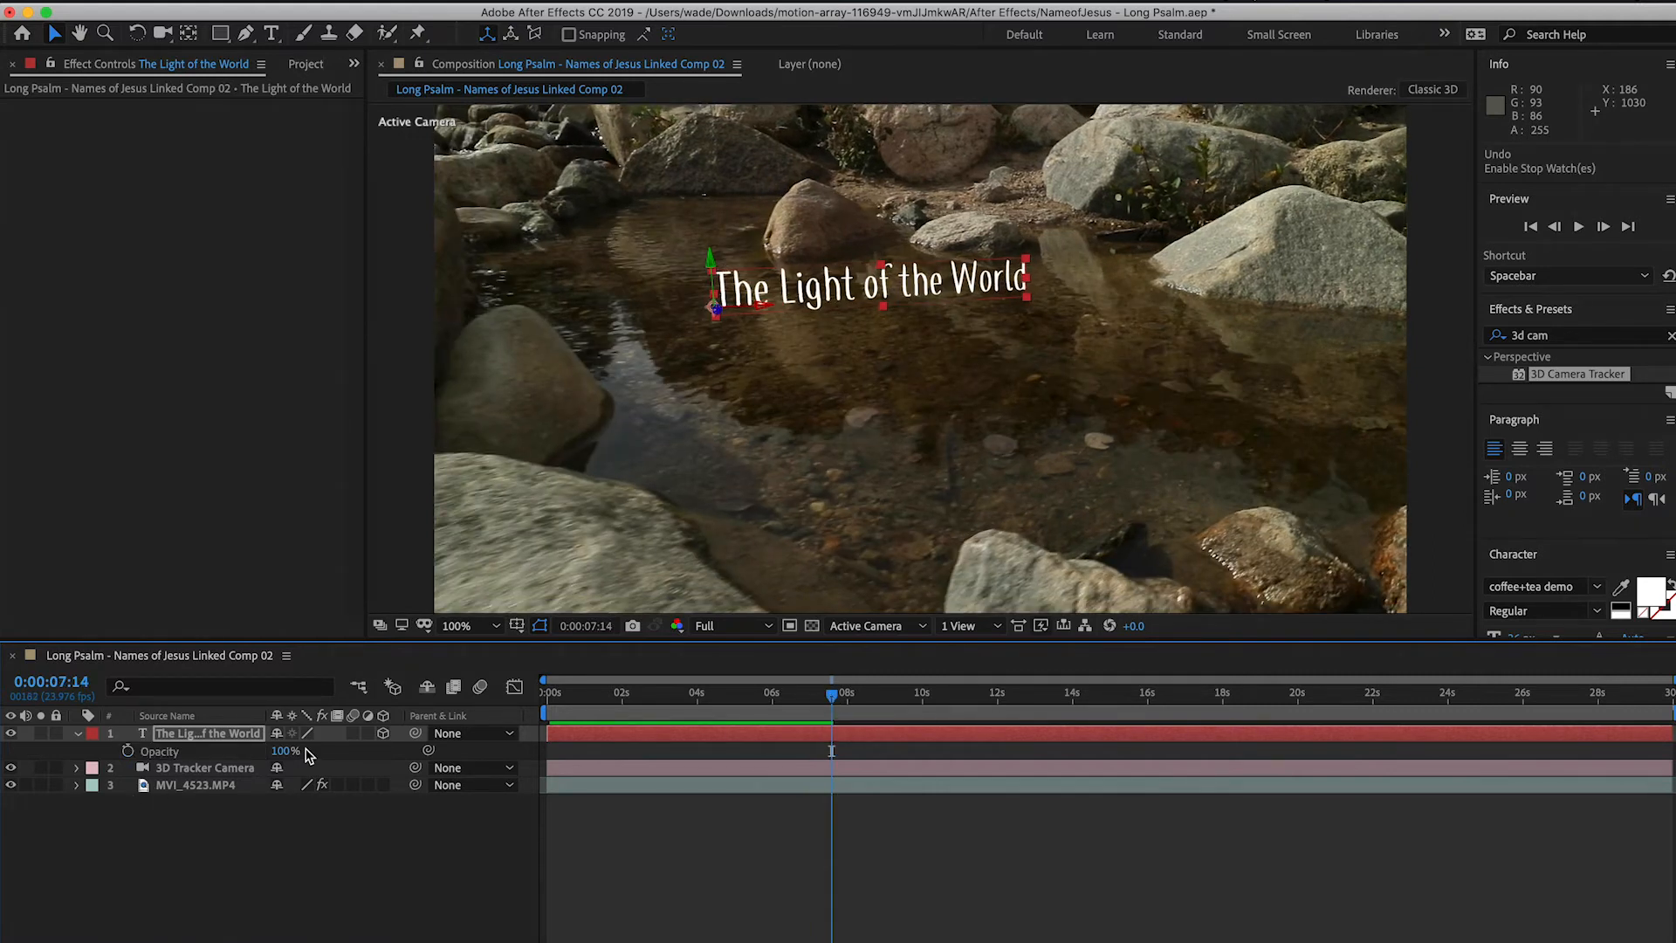
drag(286, 756, 108, 756)
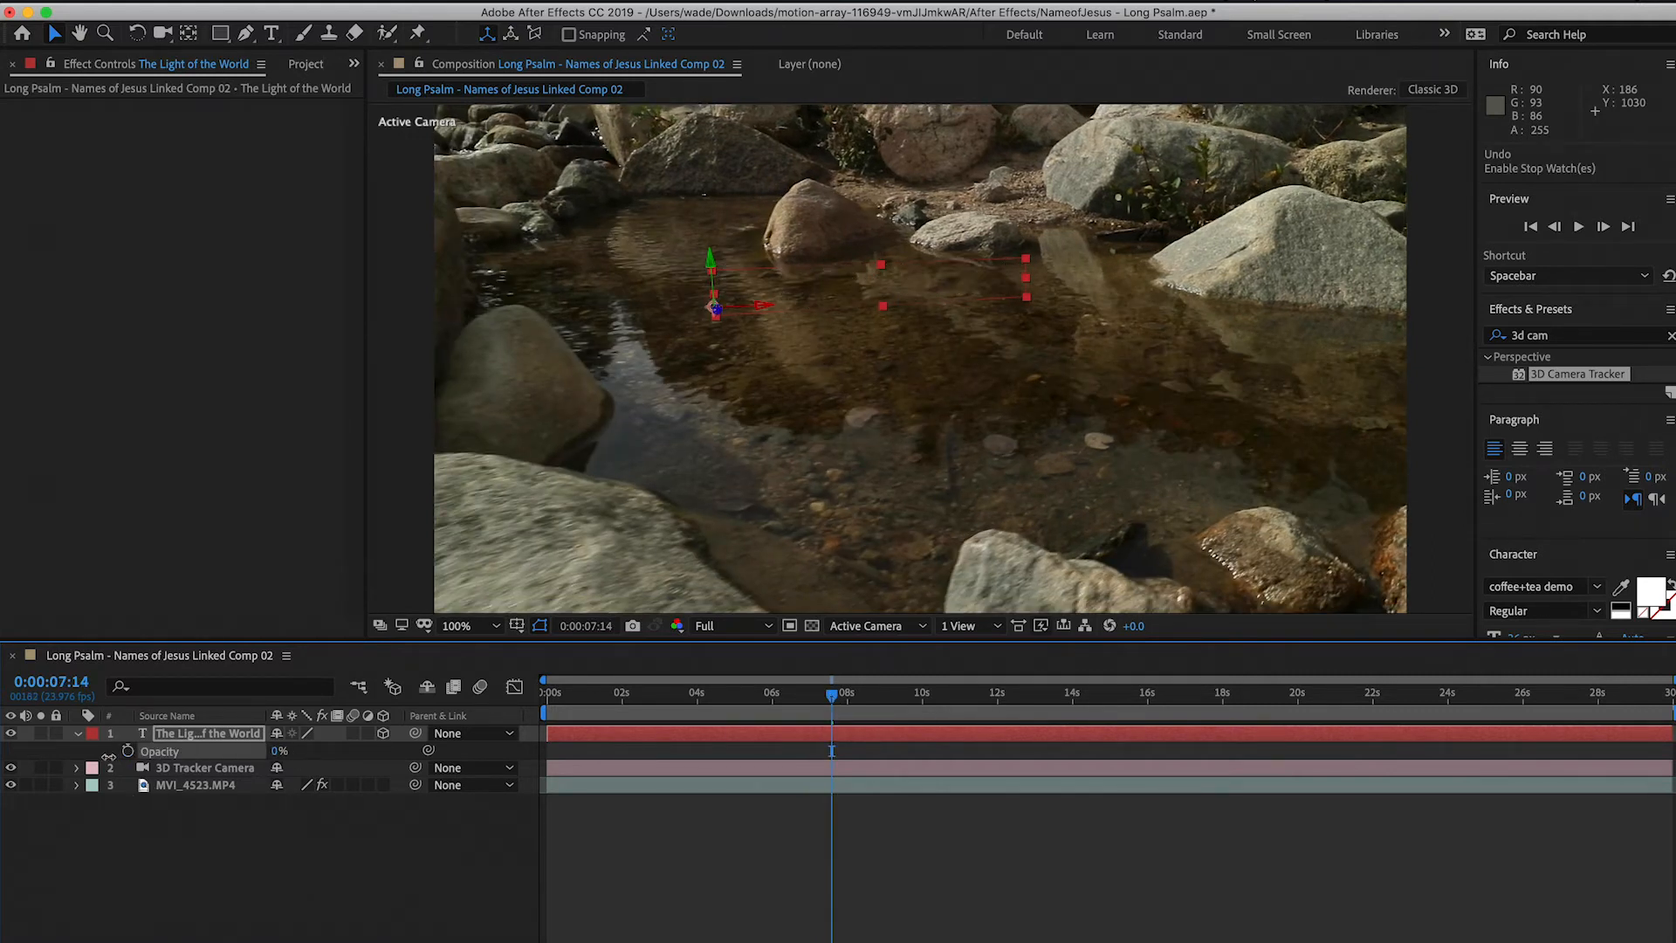
Fade out the text by keyframing its Opacity at 100% at 0:00:06:18 and 0% at 0:00:08:02
click(801, 695)
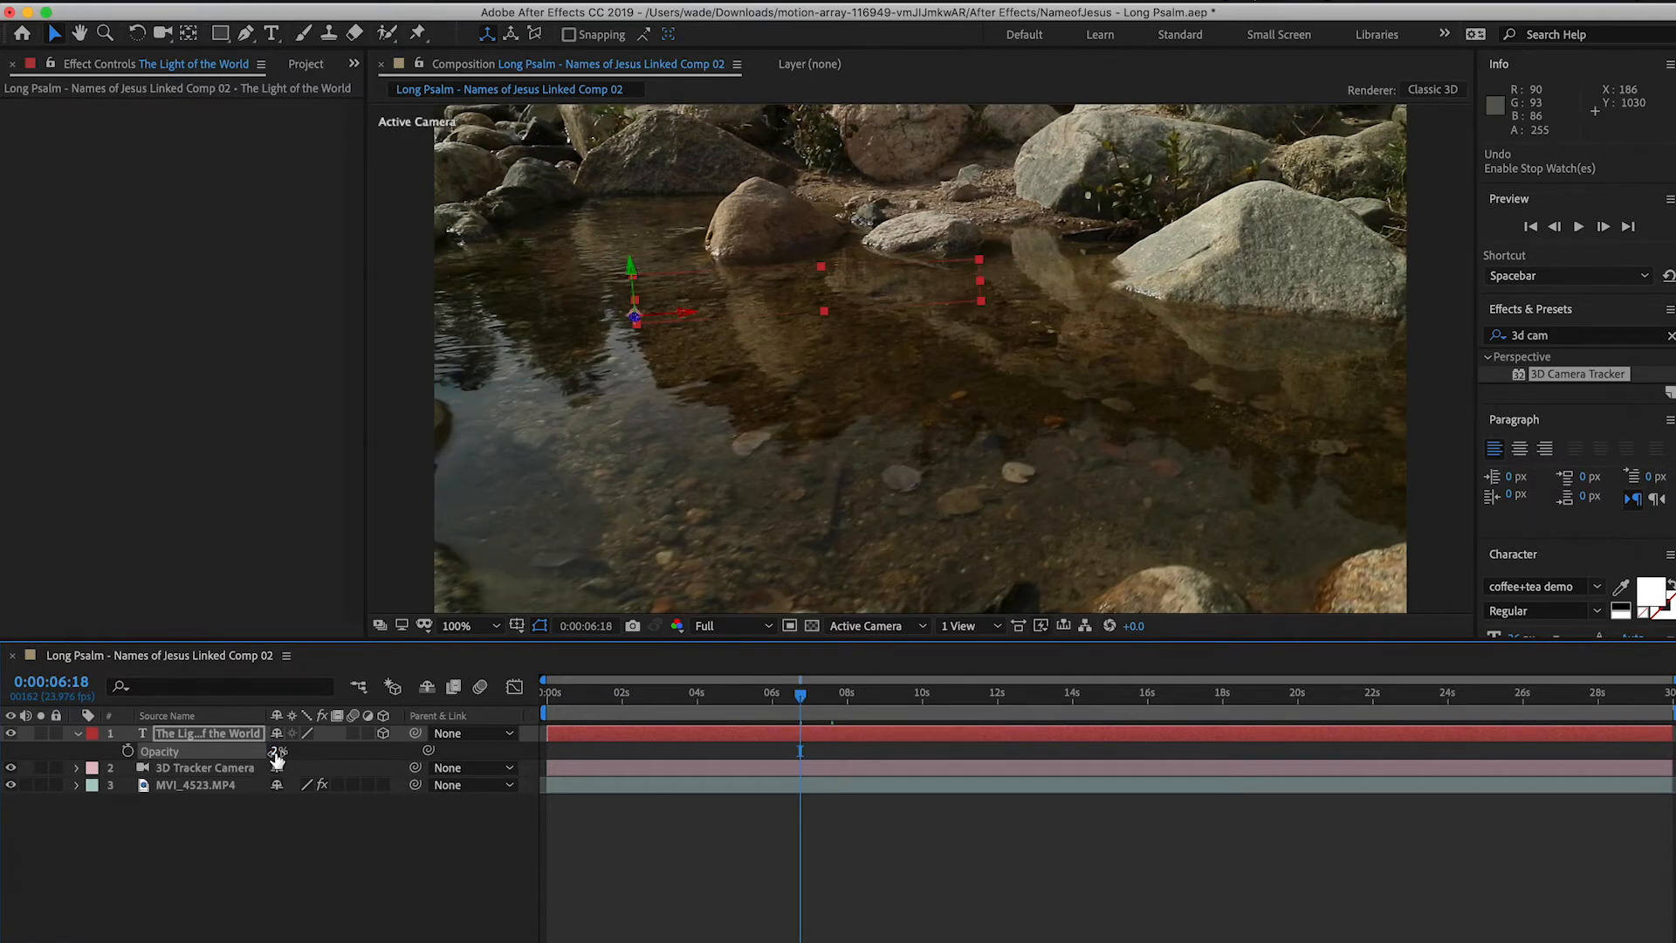
drag(277, 756, 452, 759)
click(128, 751)
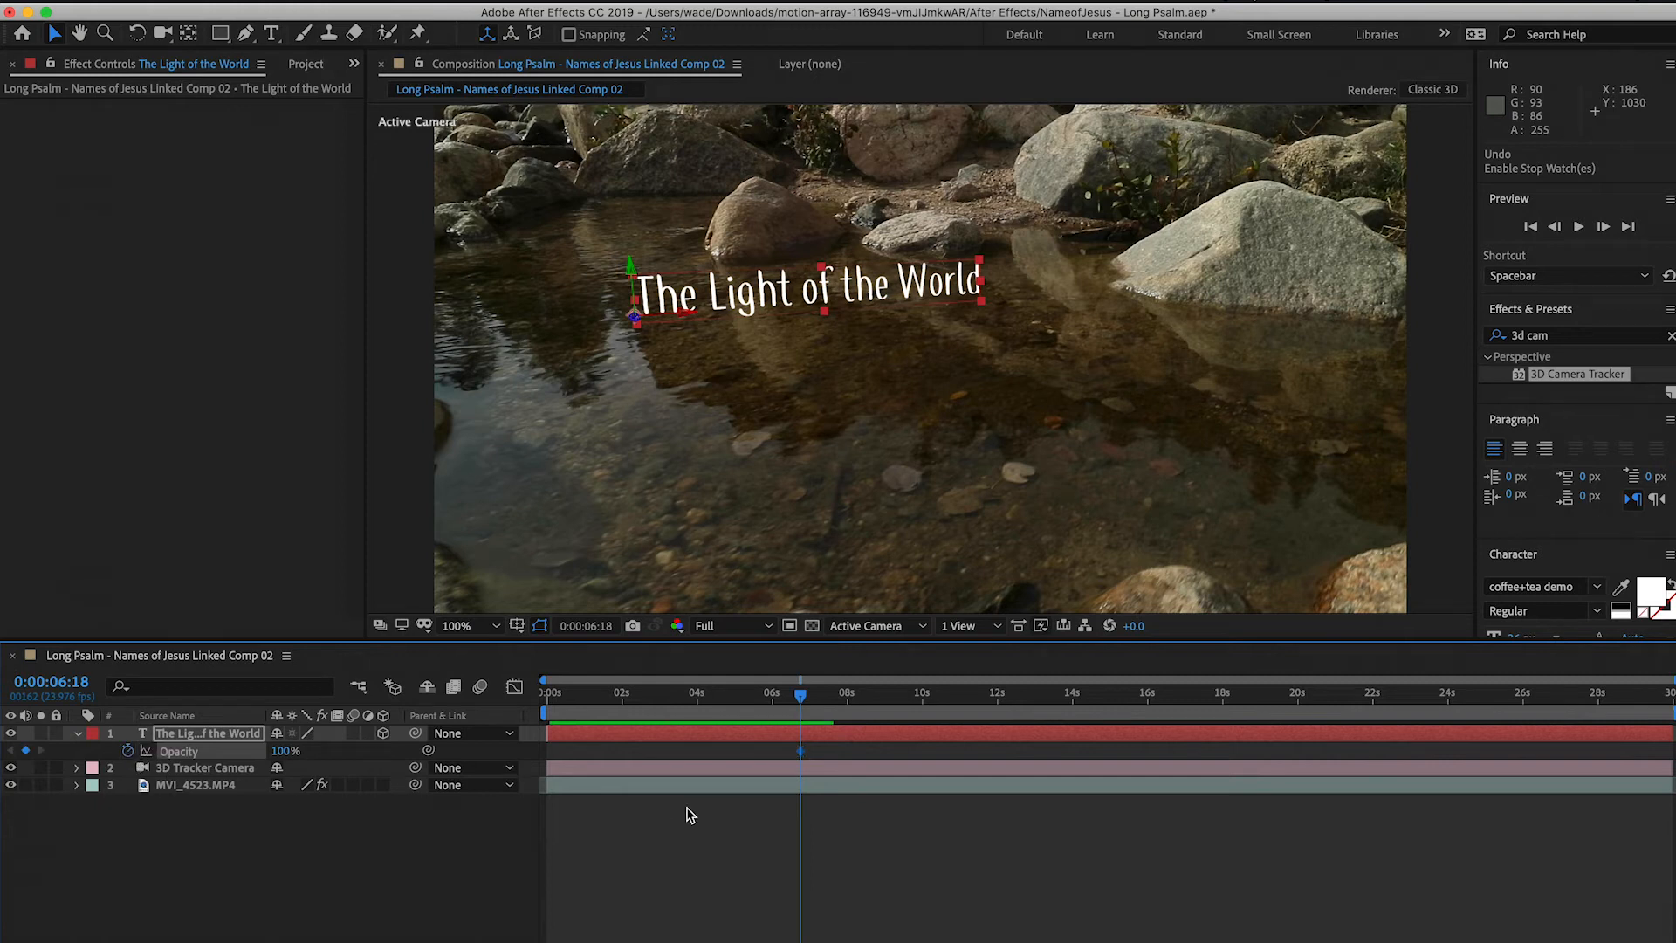
drag(832, 695, 853, 701)
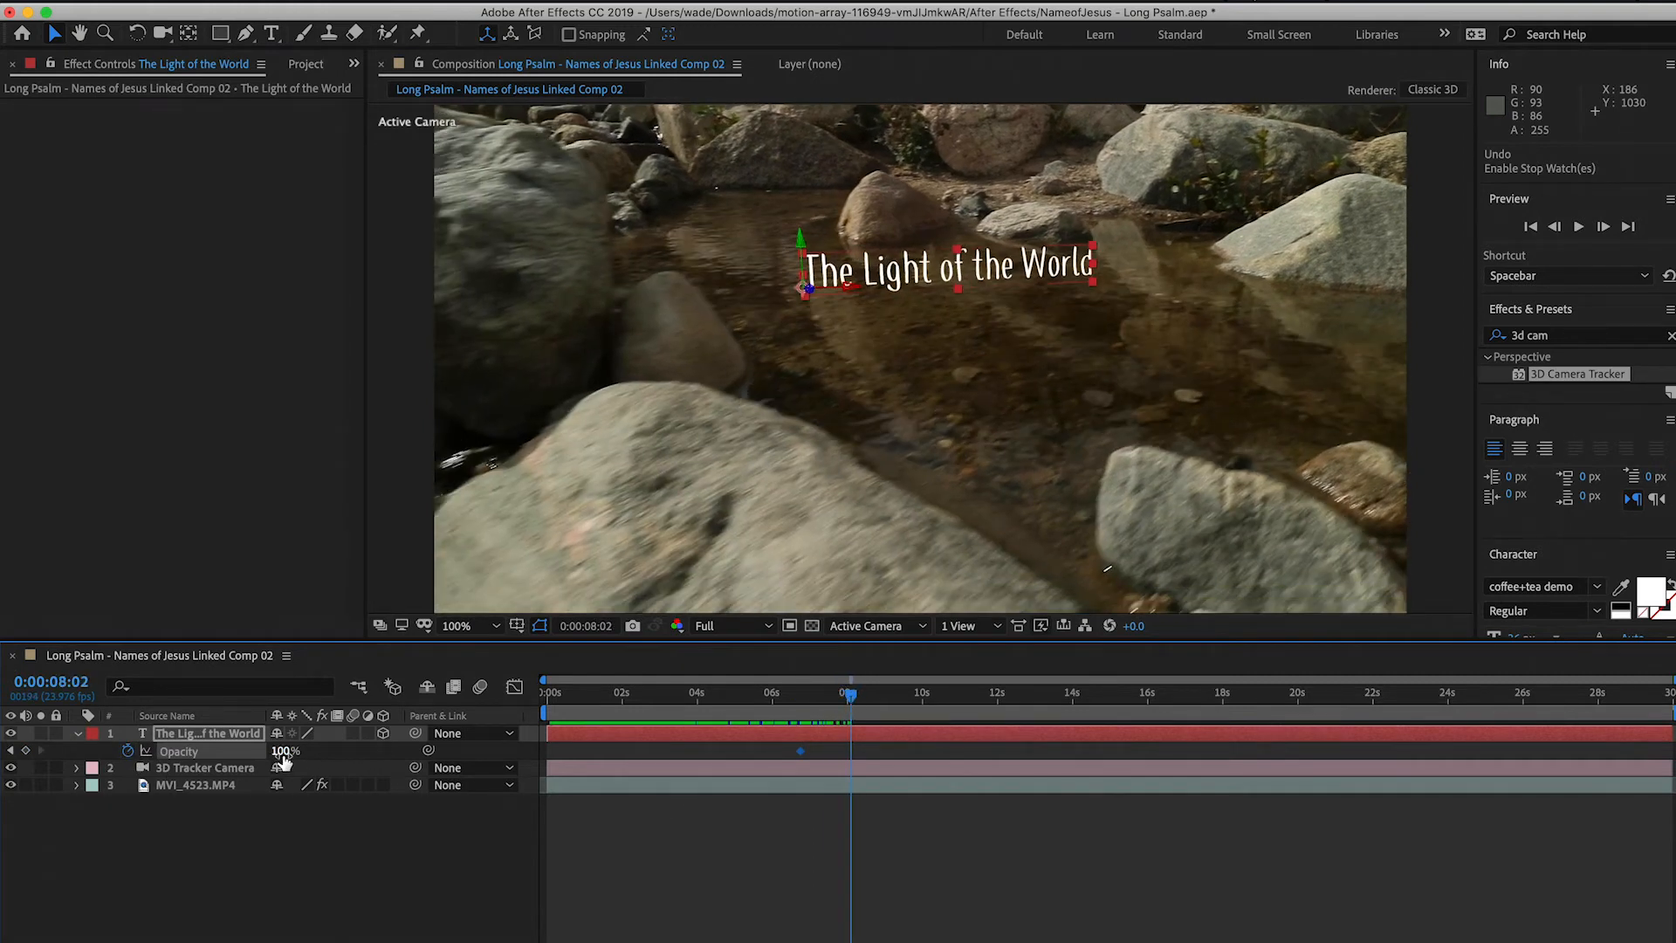
drag(285, 751, 9, 764)
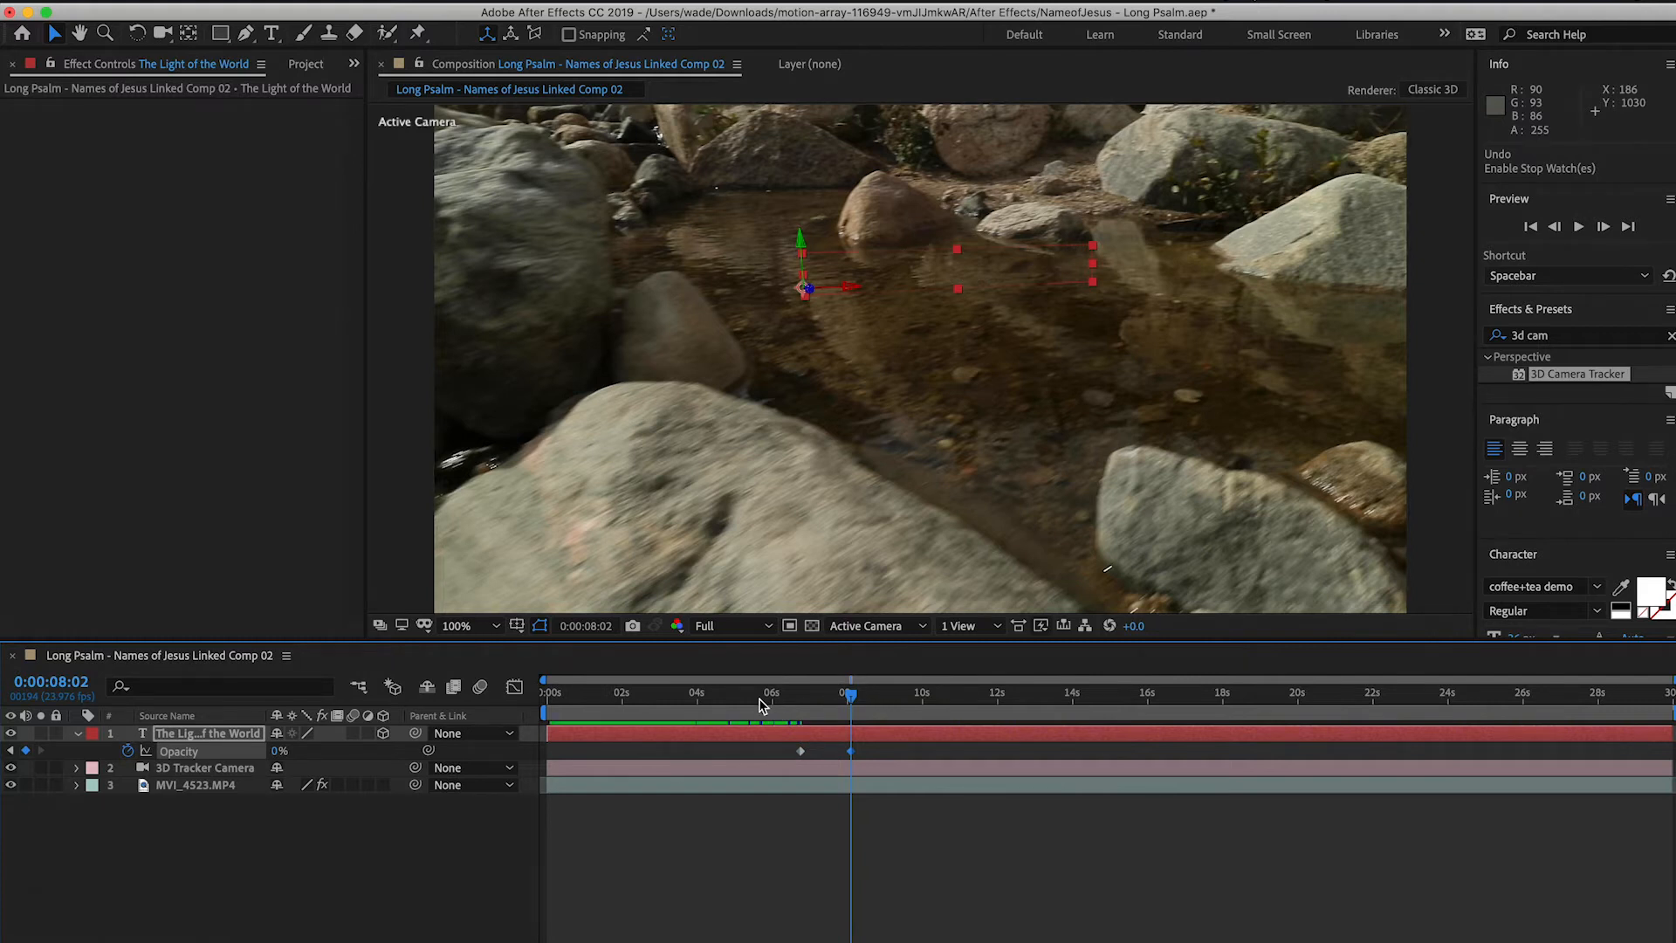
Play the composition from 0:00:05:16 to preview the text's fade-out
click(762, 700)
key(space)
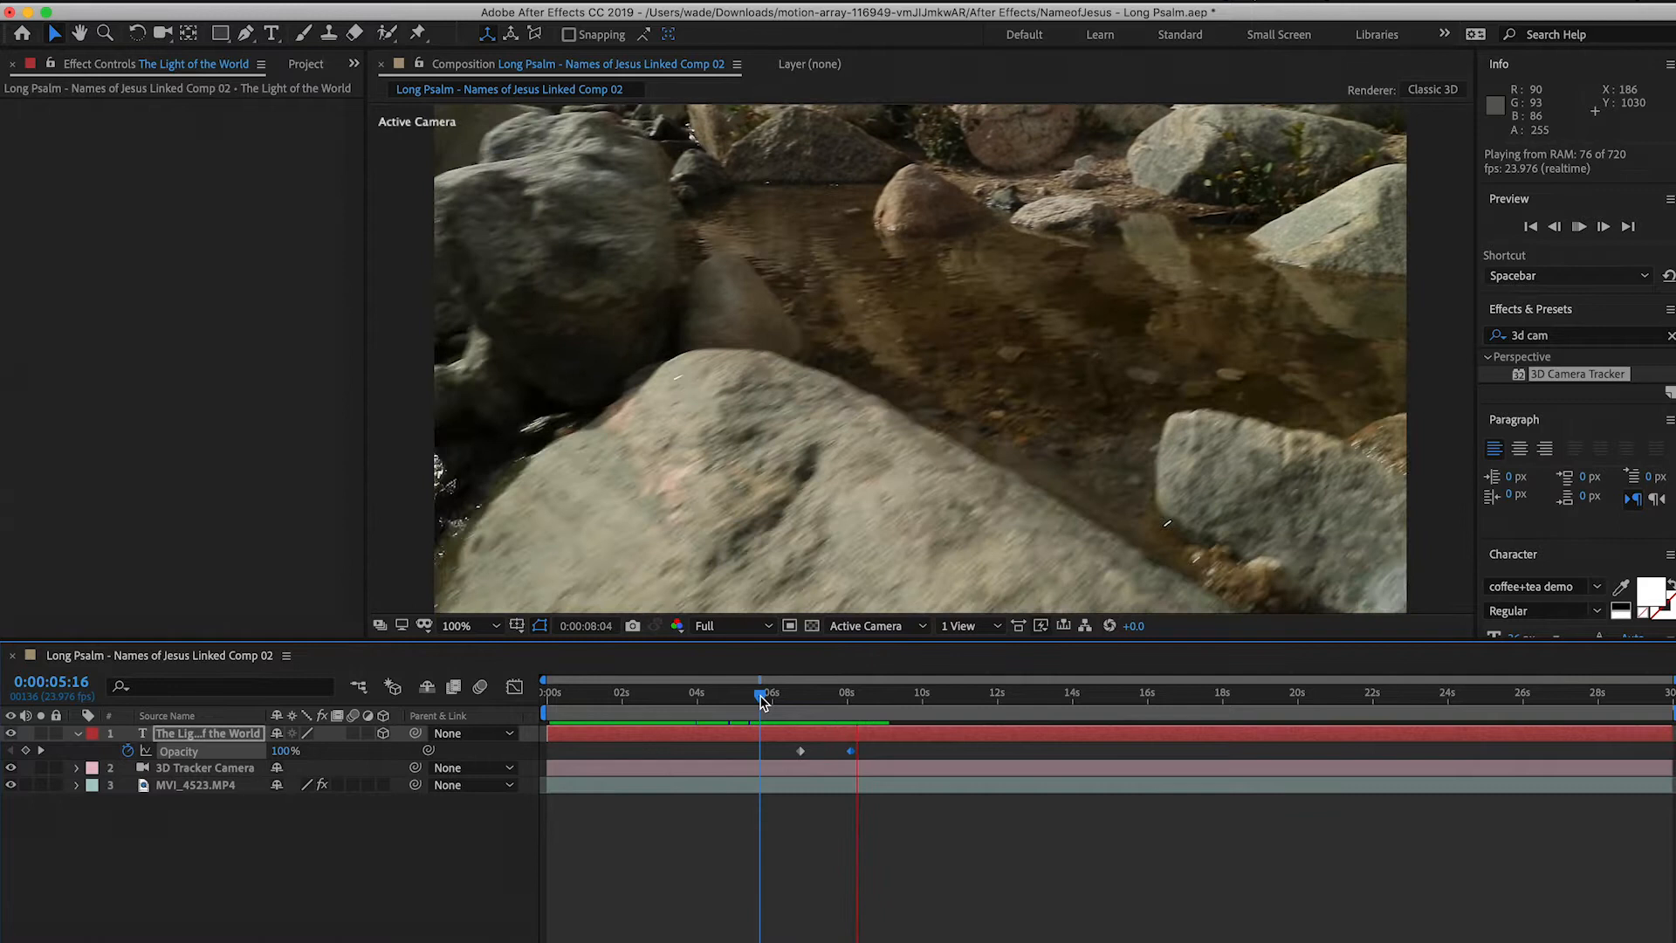
key(space)
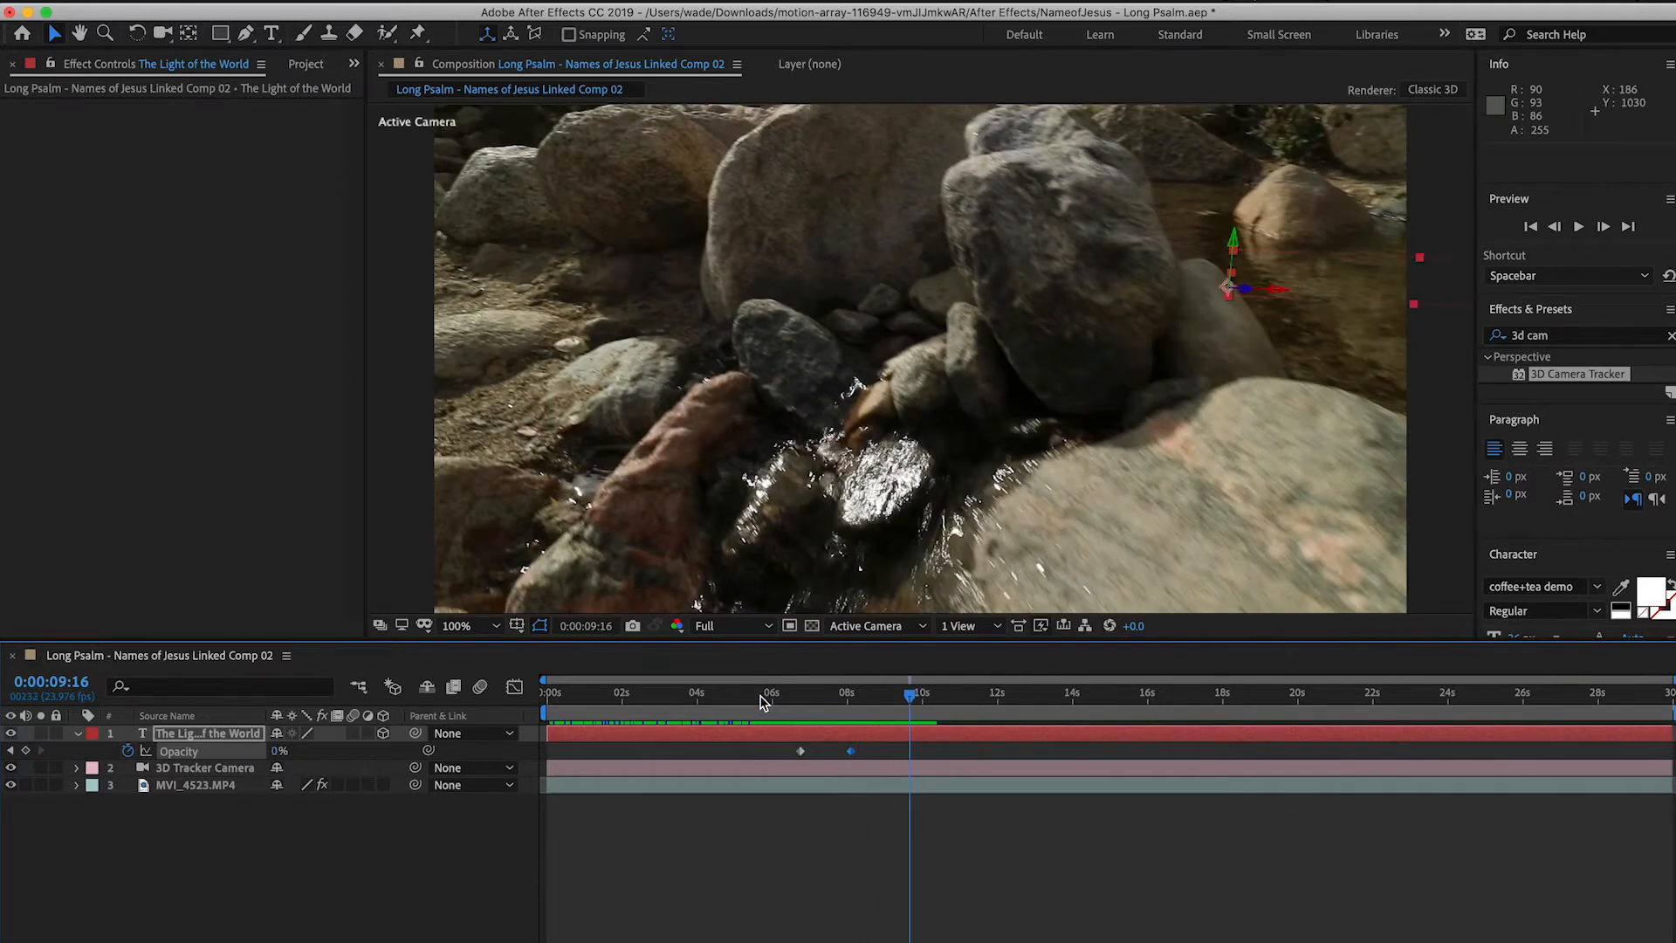
Fade in the text by keyframing its Opacity at 1% at 0:00:00:00 and 100% at 0:00:02:06, and play it back
click(543, 704)
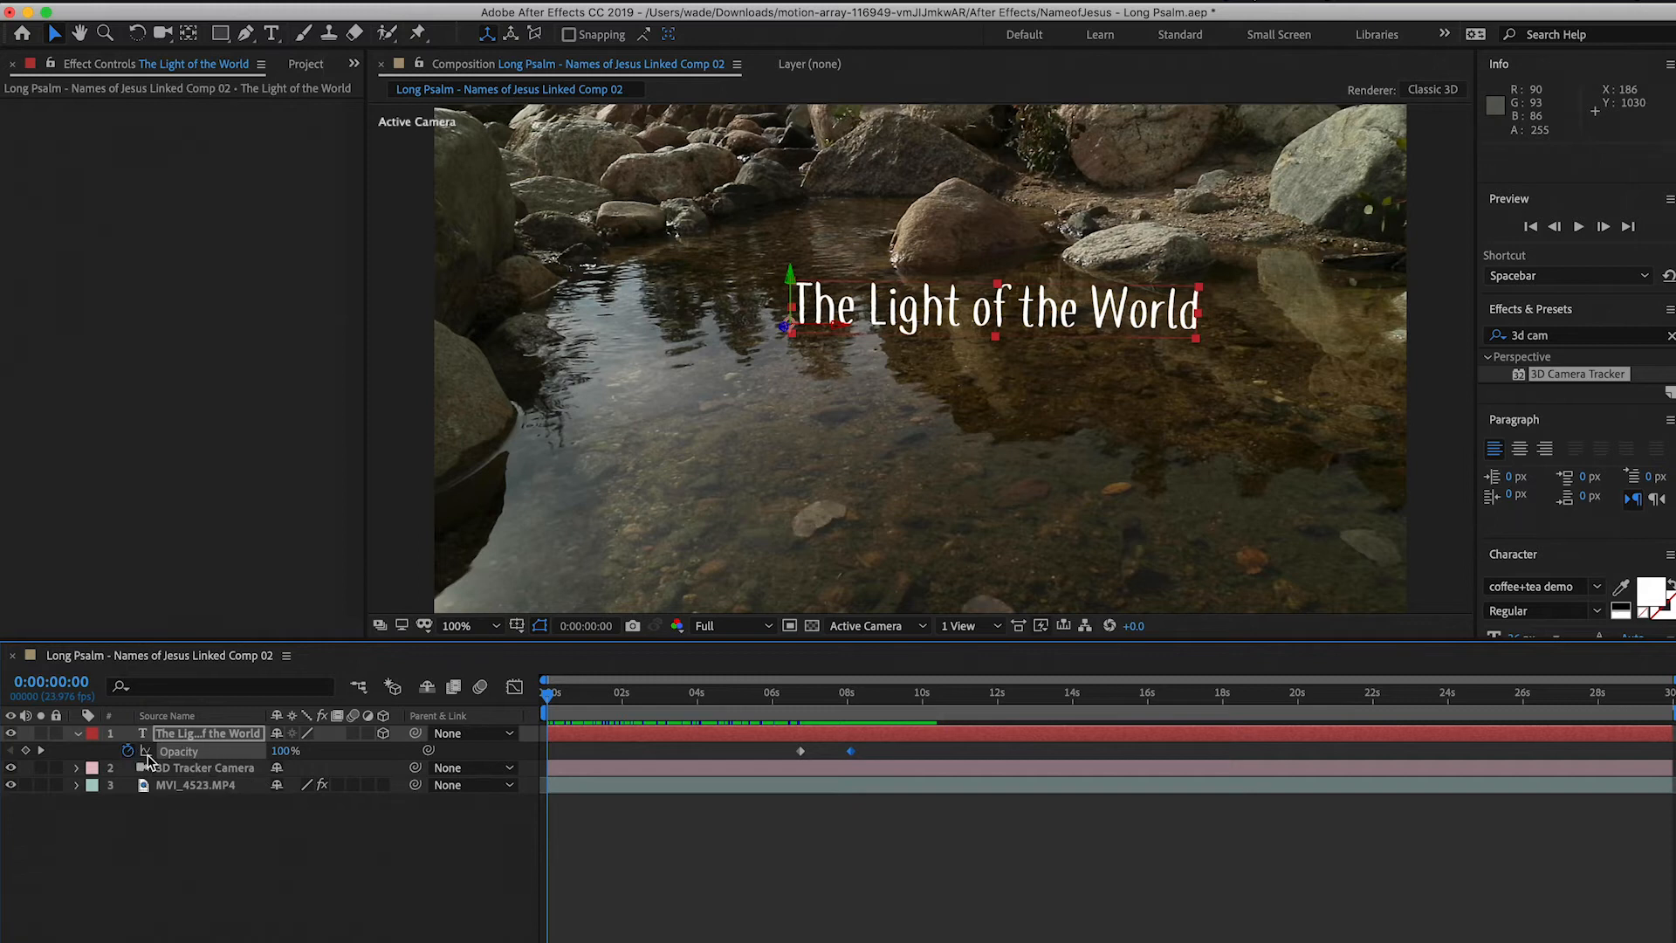
drag(268, 756, 149, 766)
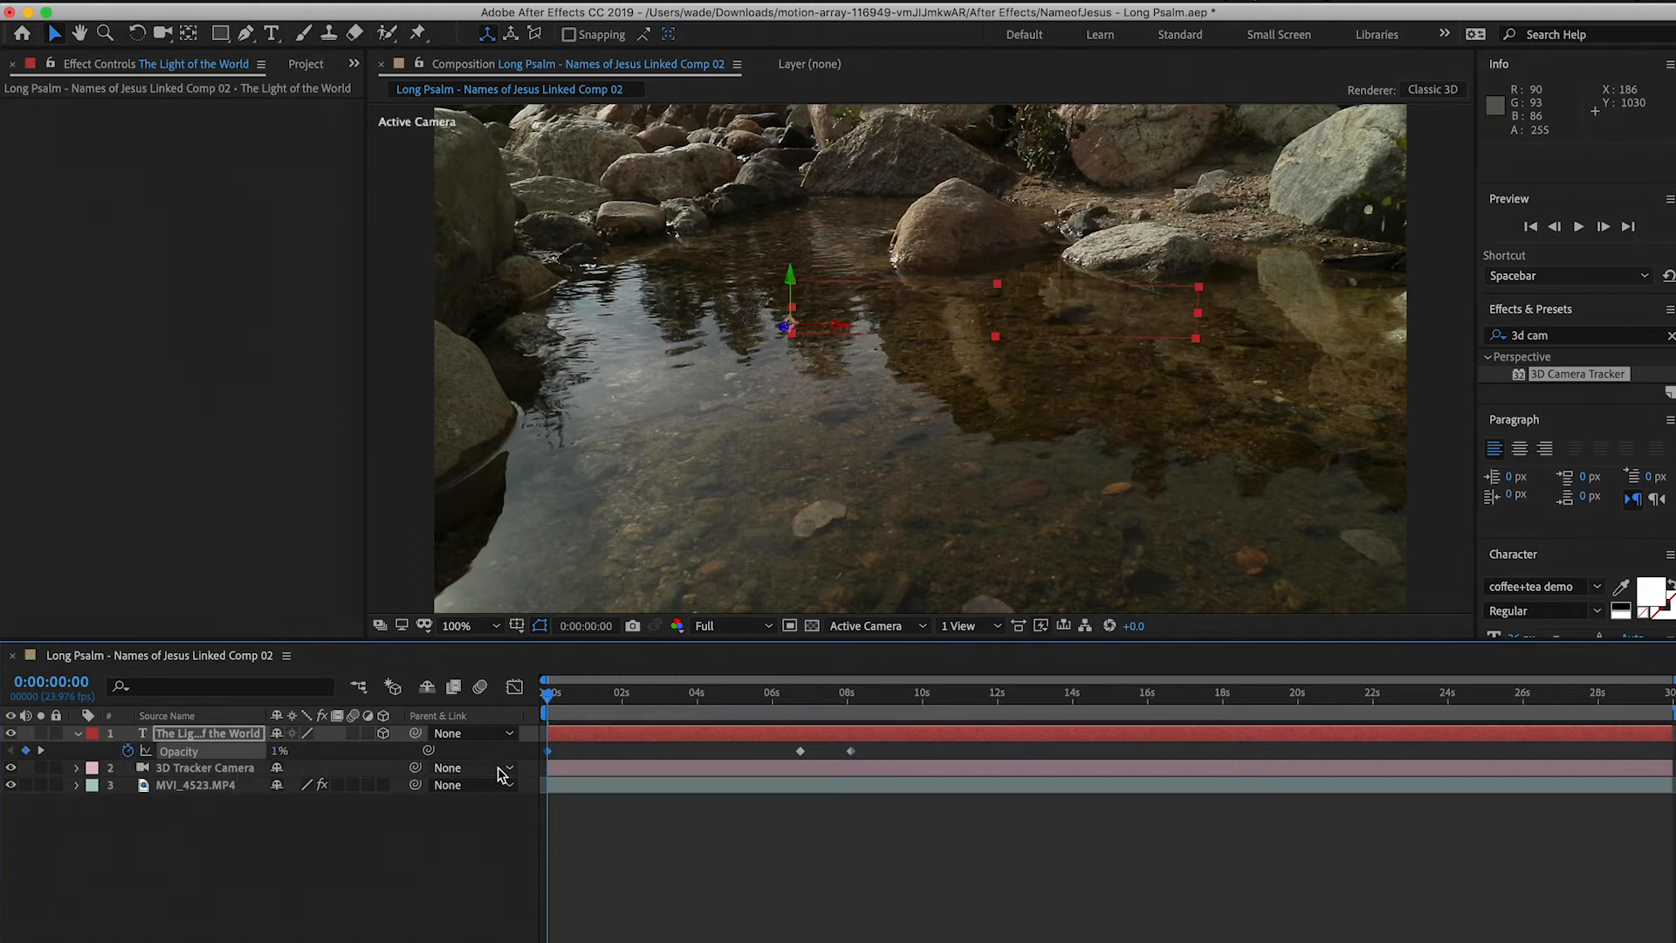
click(572, 700)
drag(550, 701, 545, 695)
key(space)
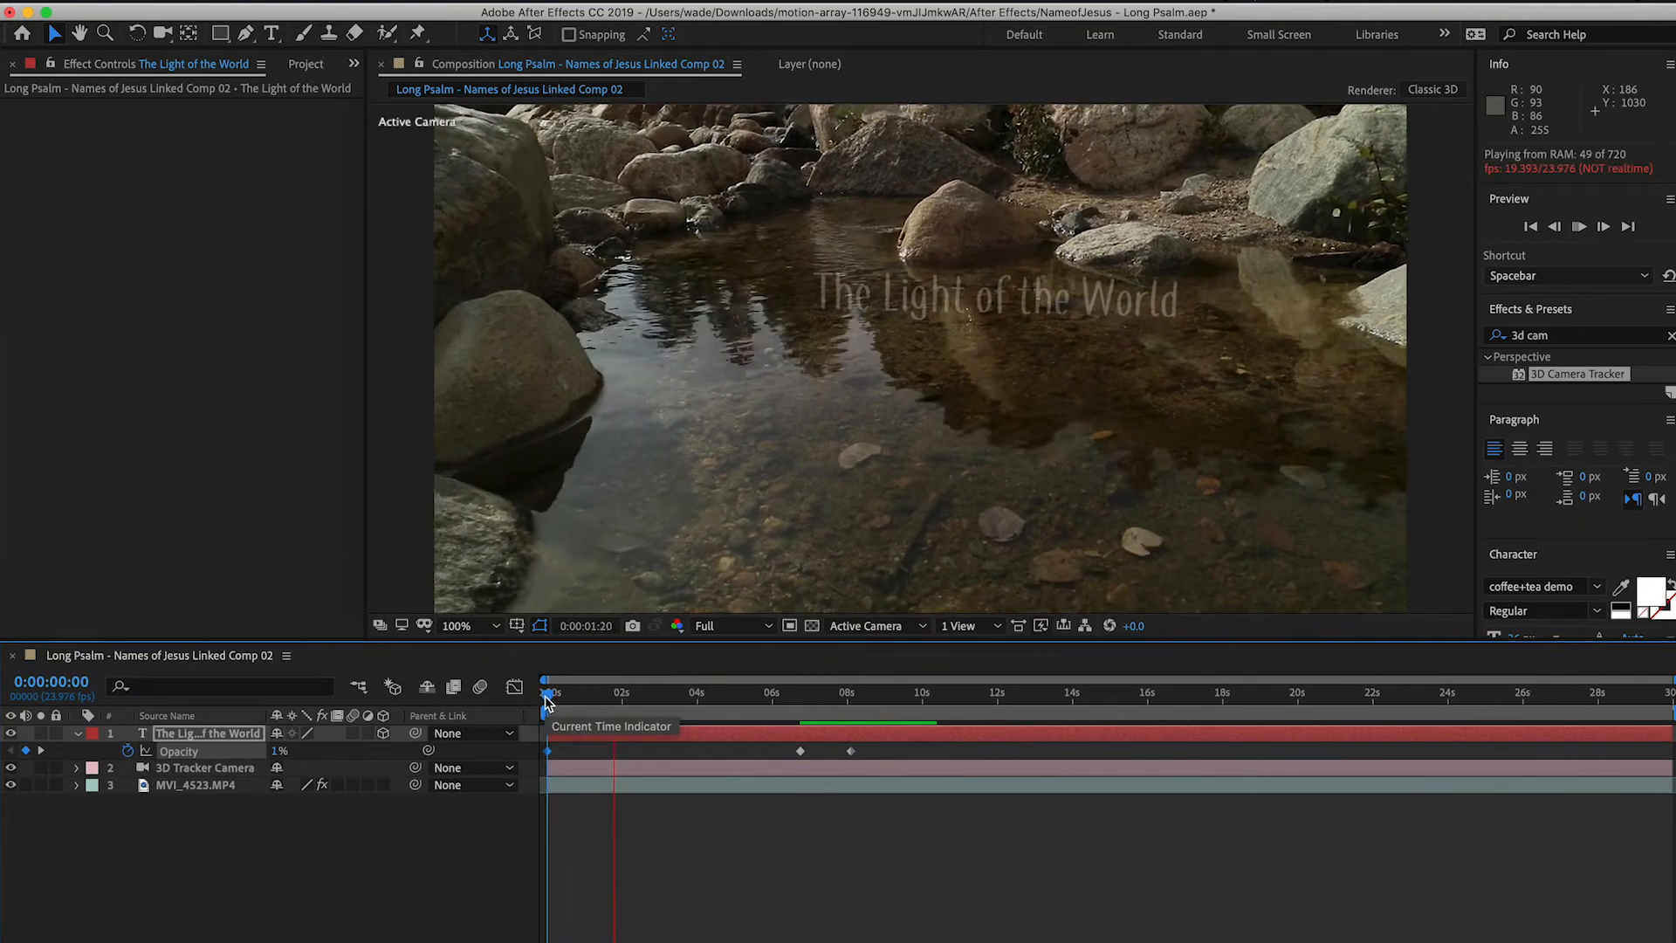
key(space)
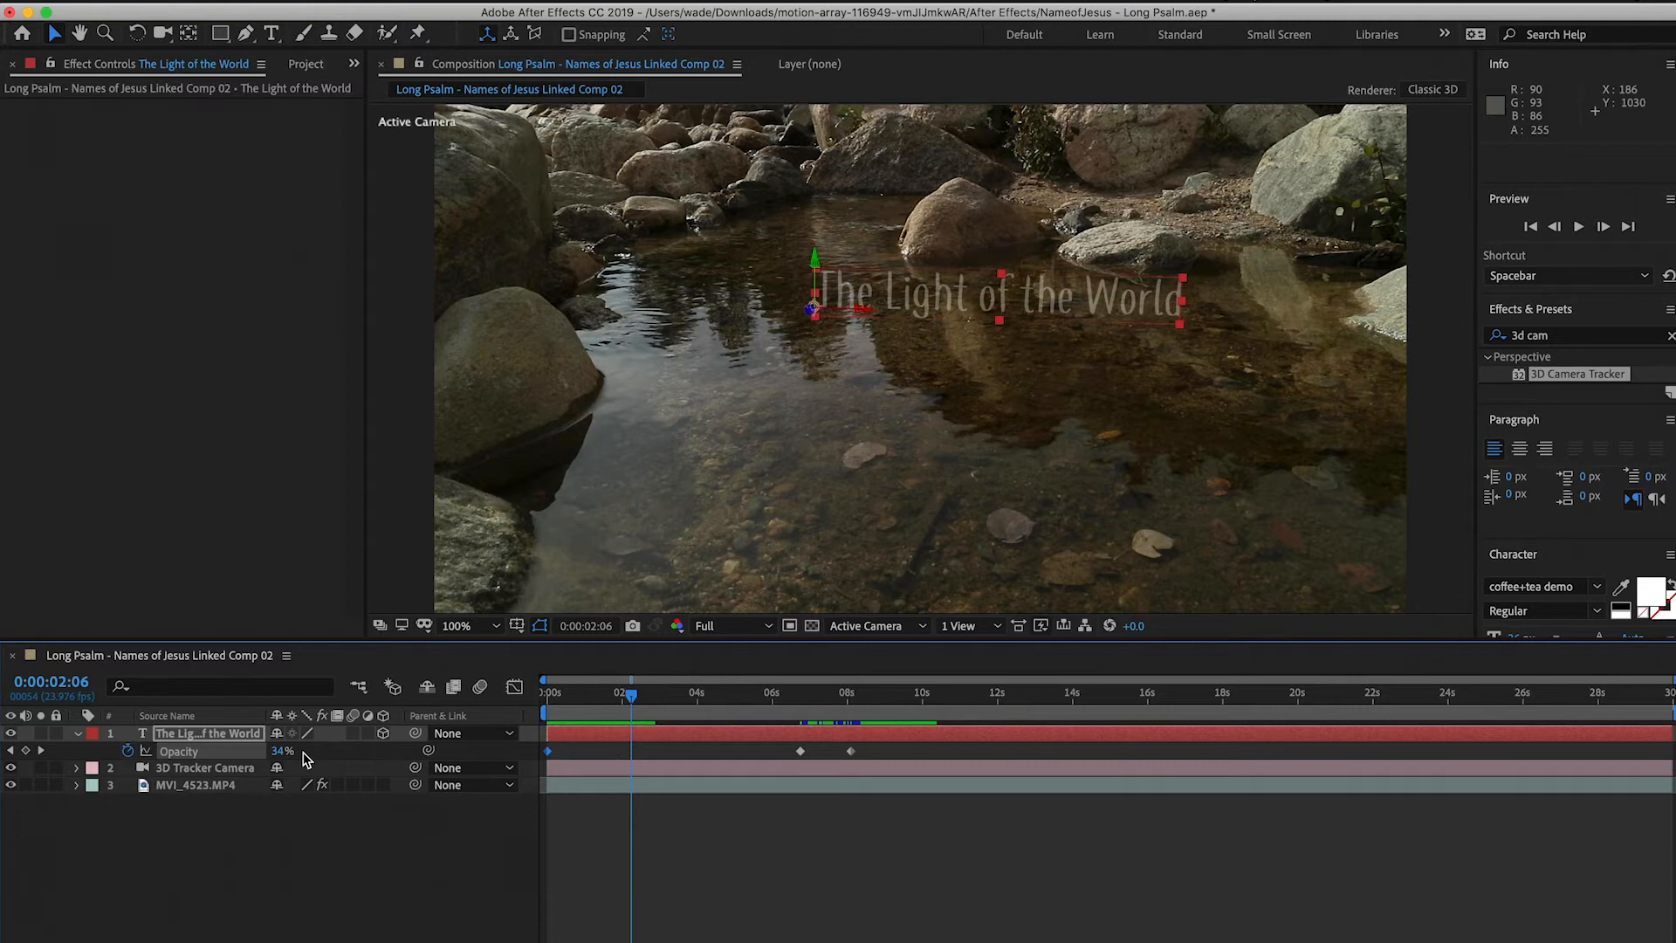
drag(277, 752, 553, 762)
key(space)
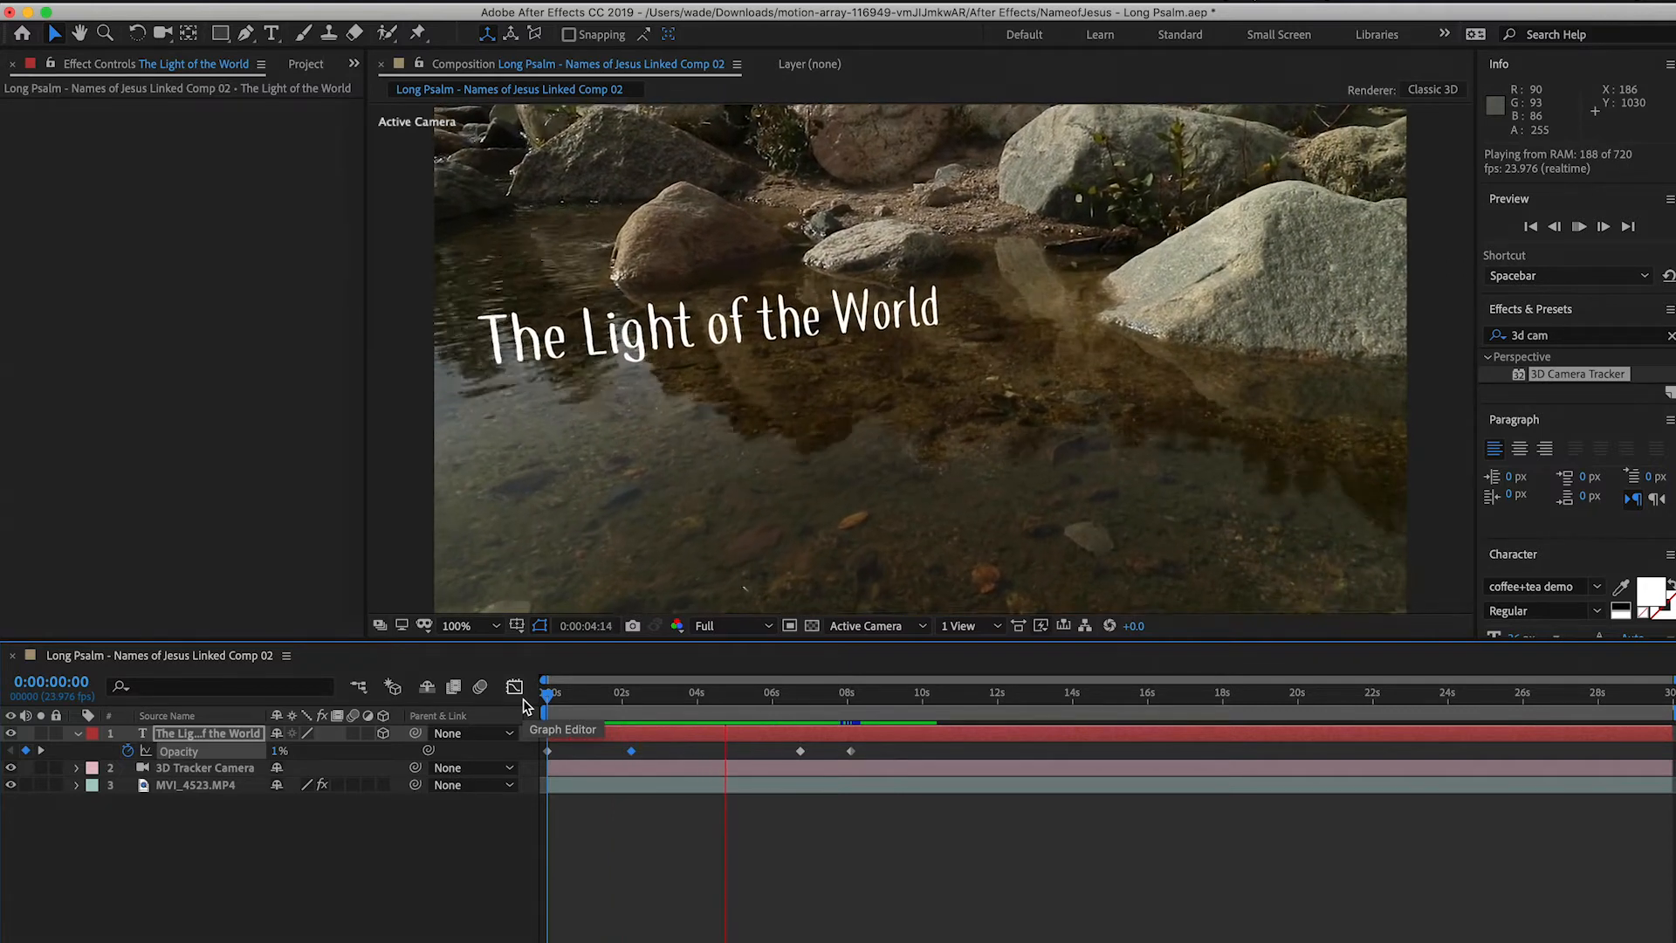
key(space)
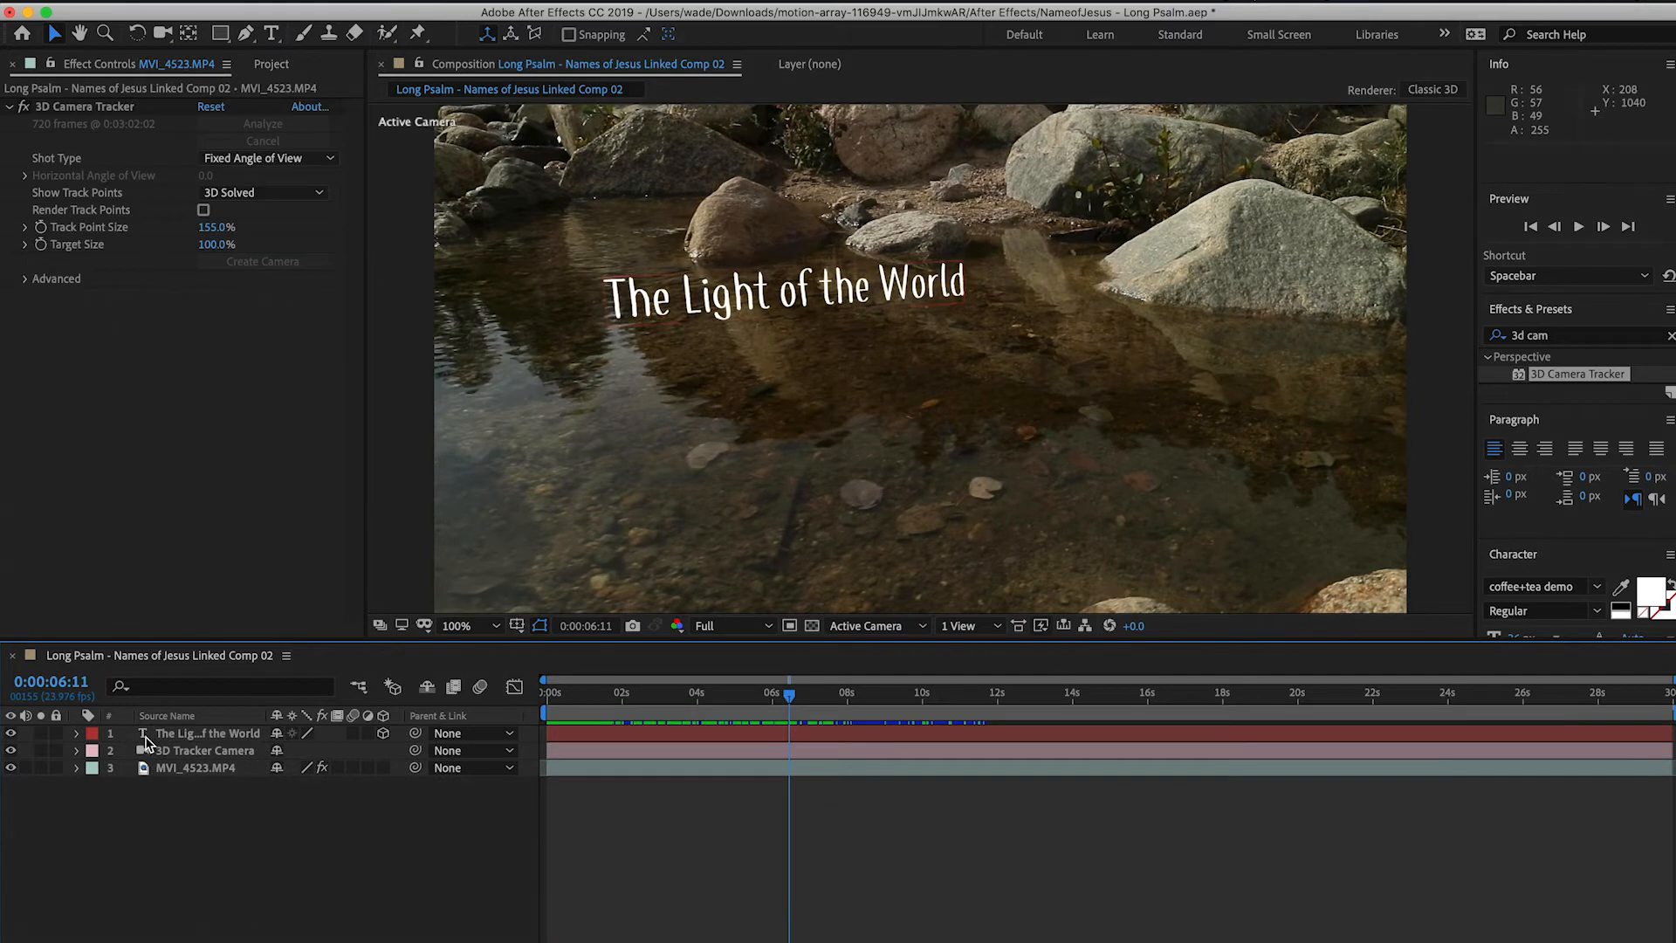
Duplicate the "The Light of the World" text layer and show the copy's Transform properties
click(147, 738)
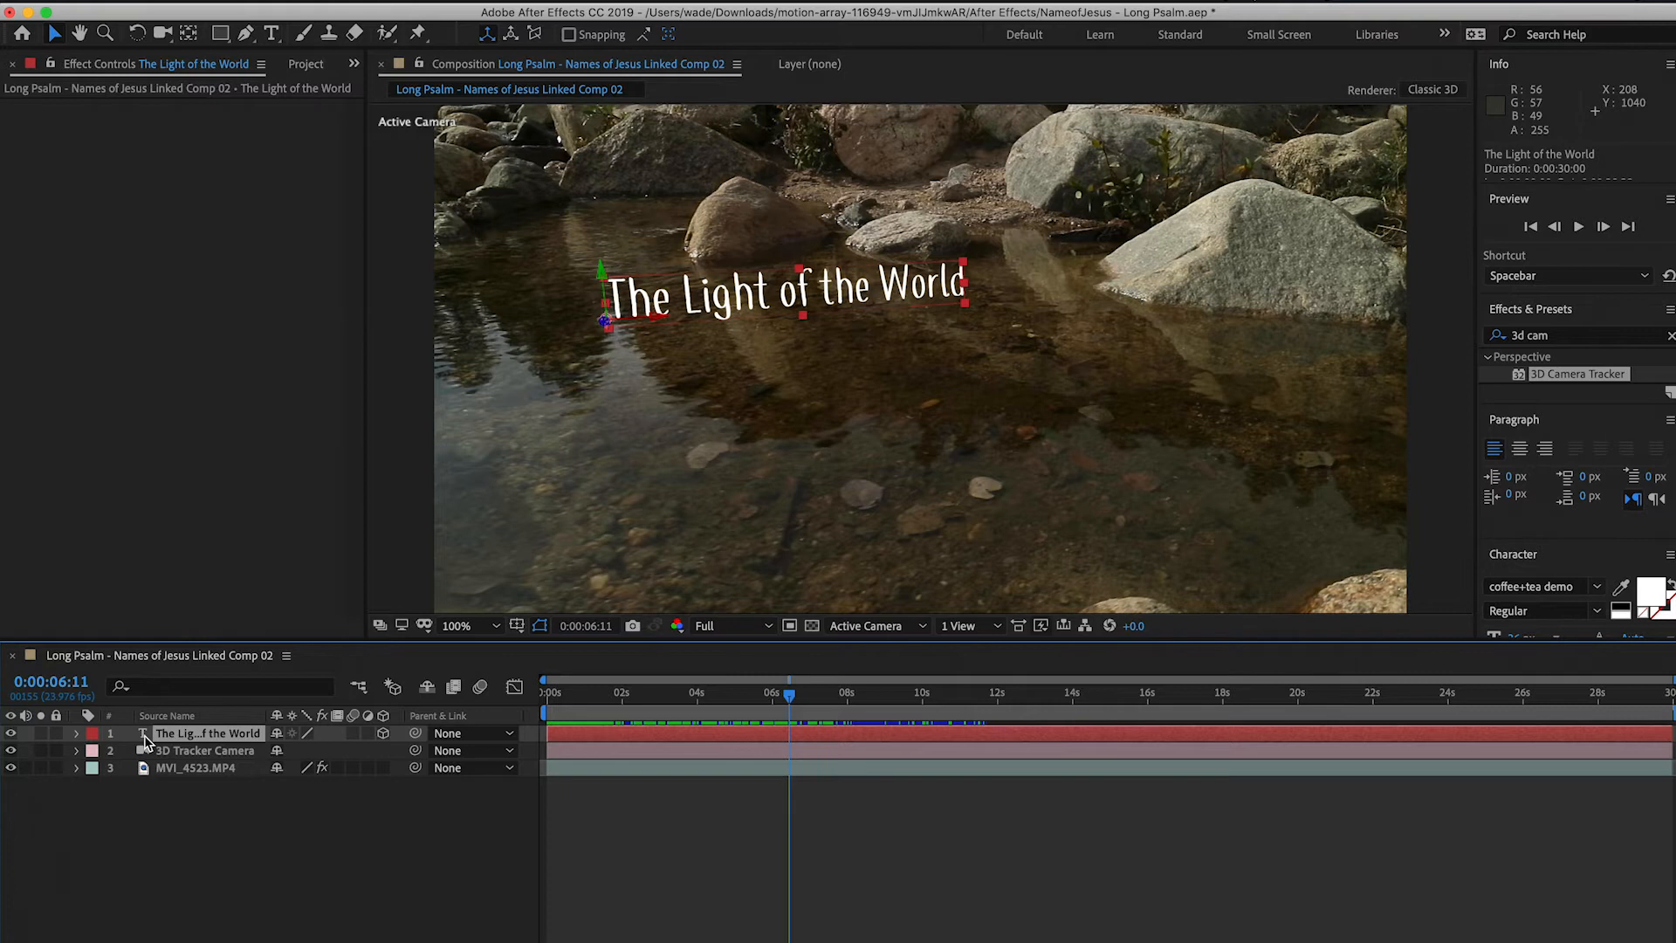
key(super+v)
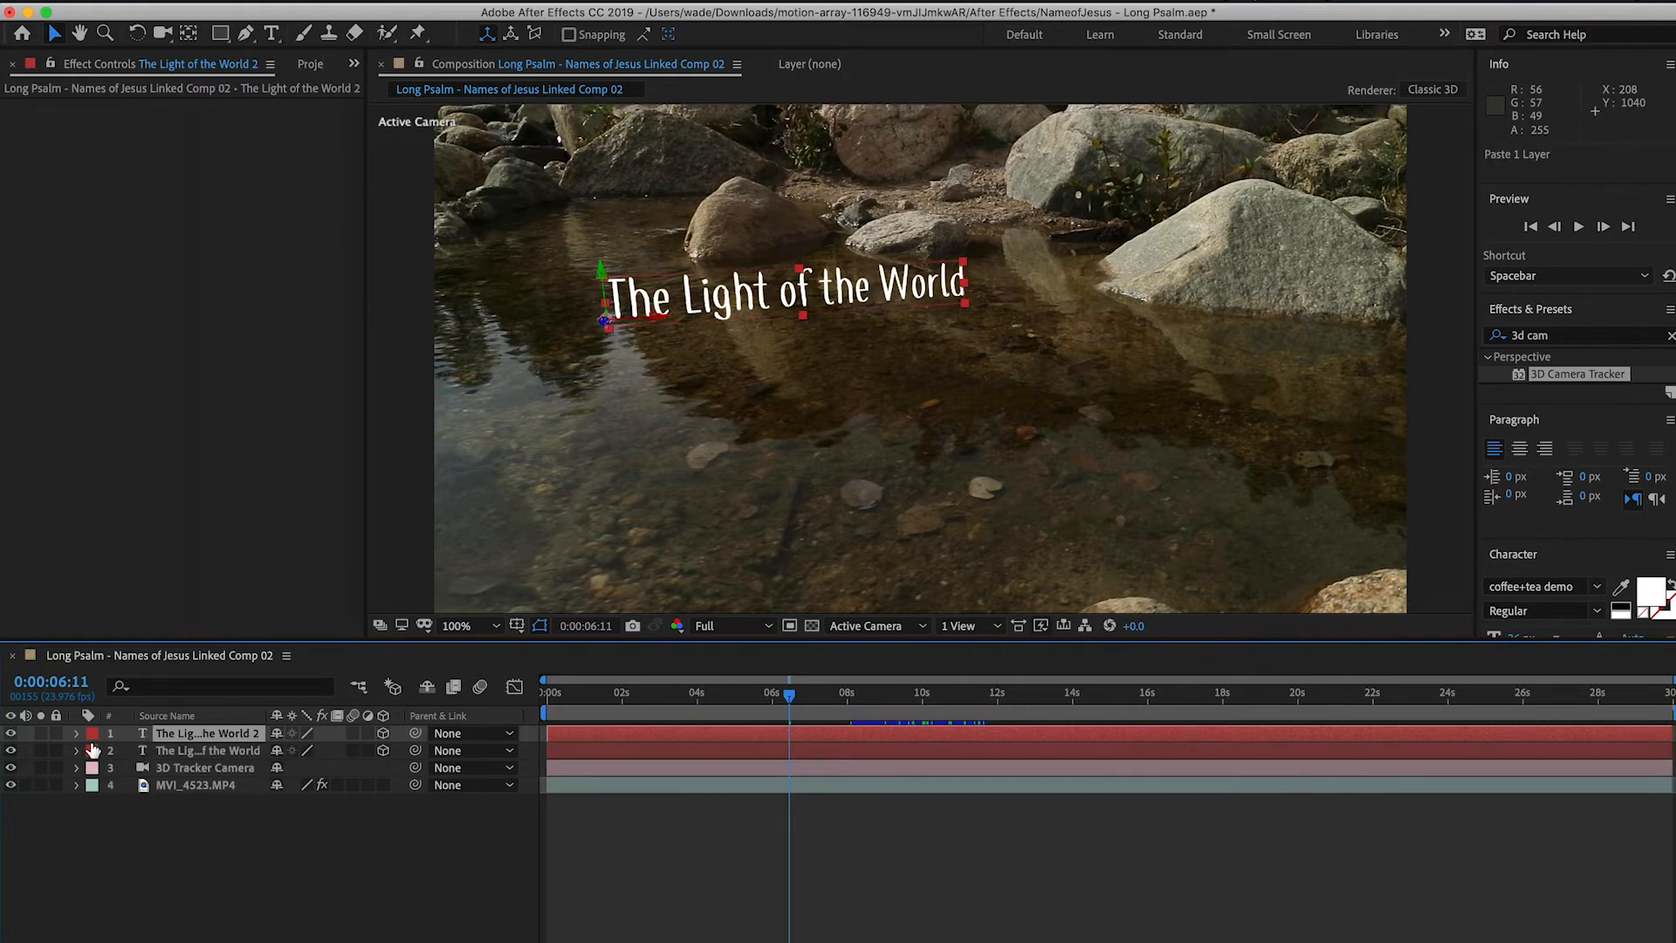
click(76, 736)
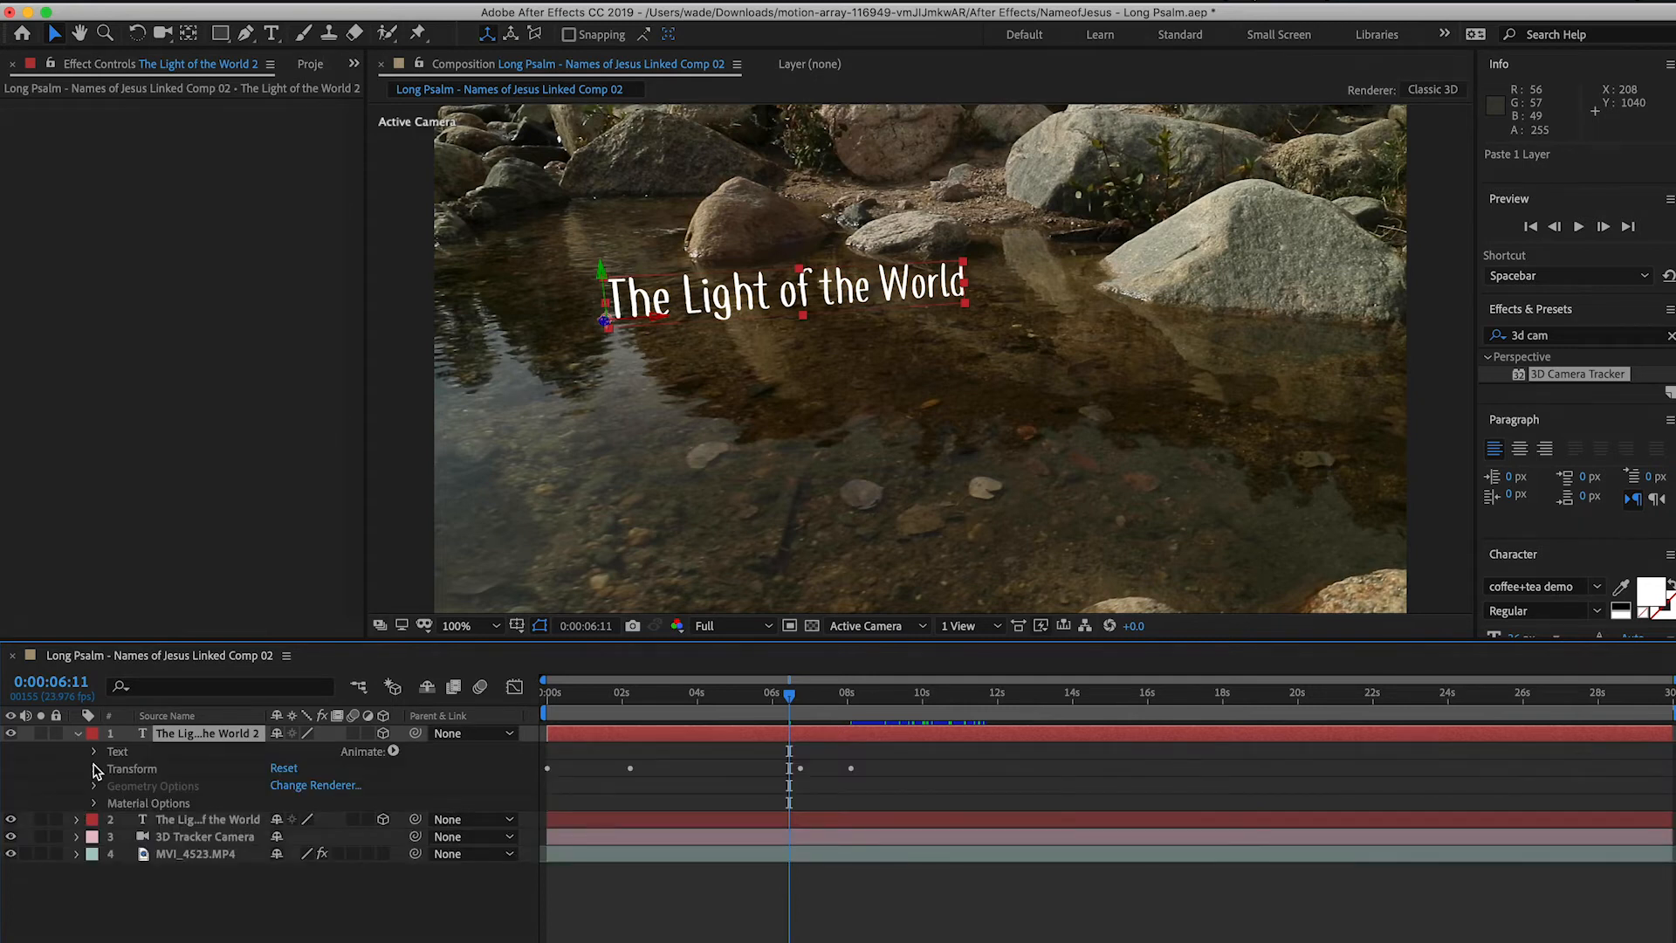
click(95, 770)
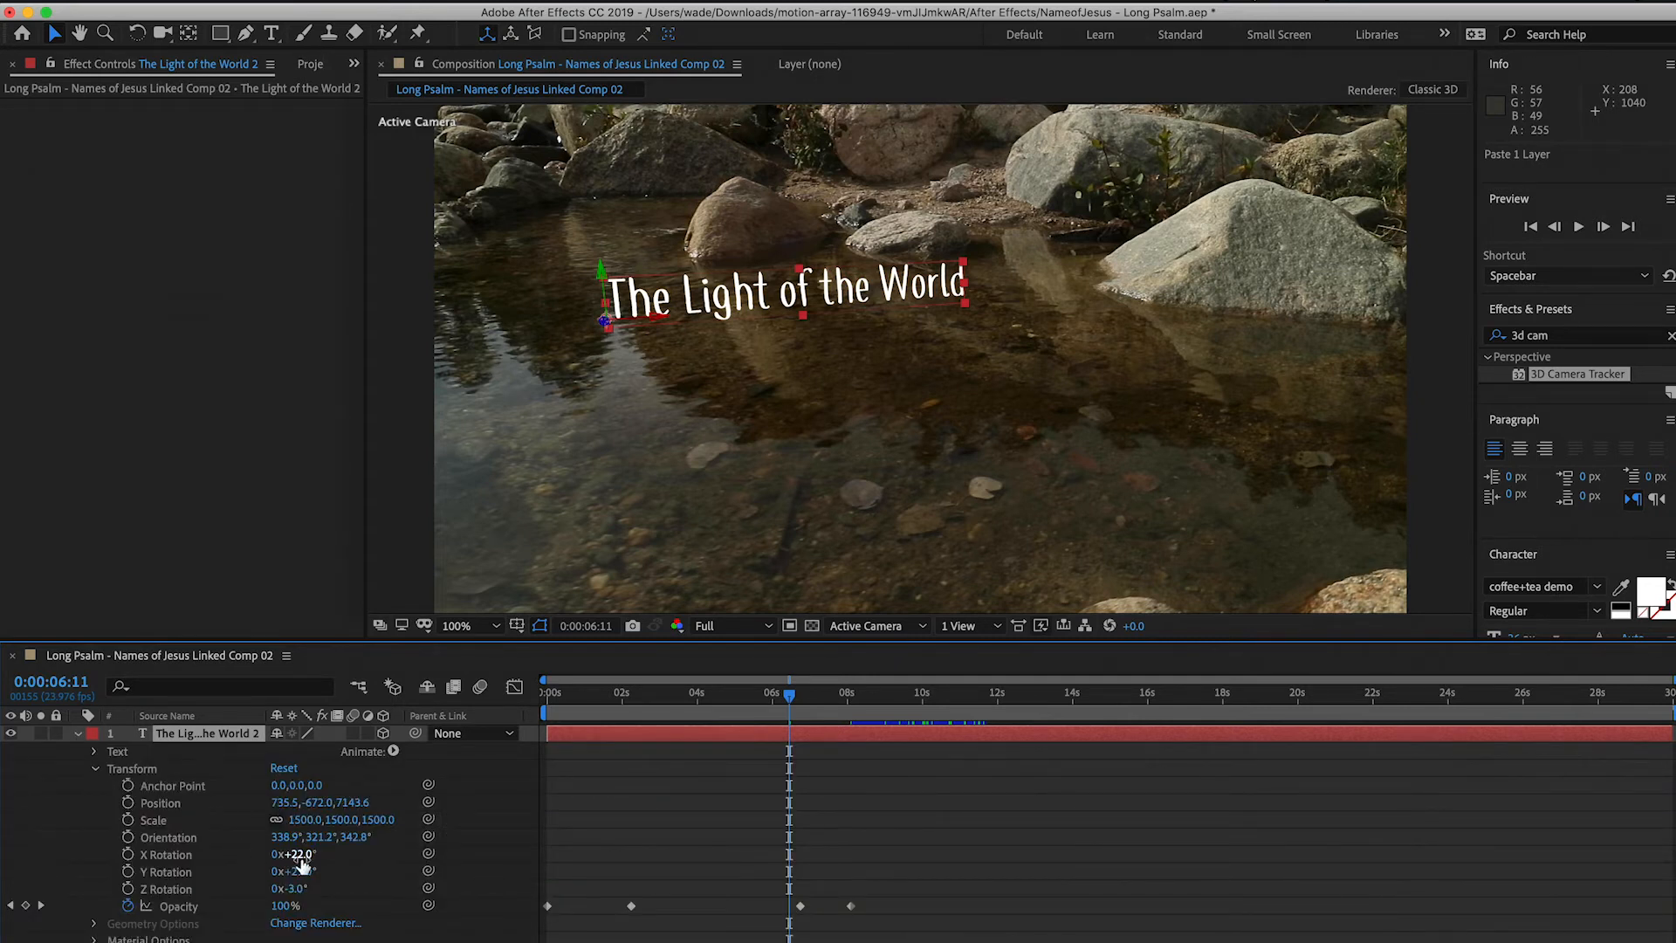
Flip the duplicated text into a reflection with X Rotation -224°, Y Rotation -25° and Z Rotation -38°
drag(305, 860, 233, 863)
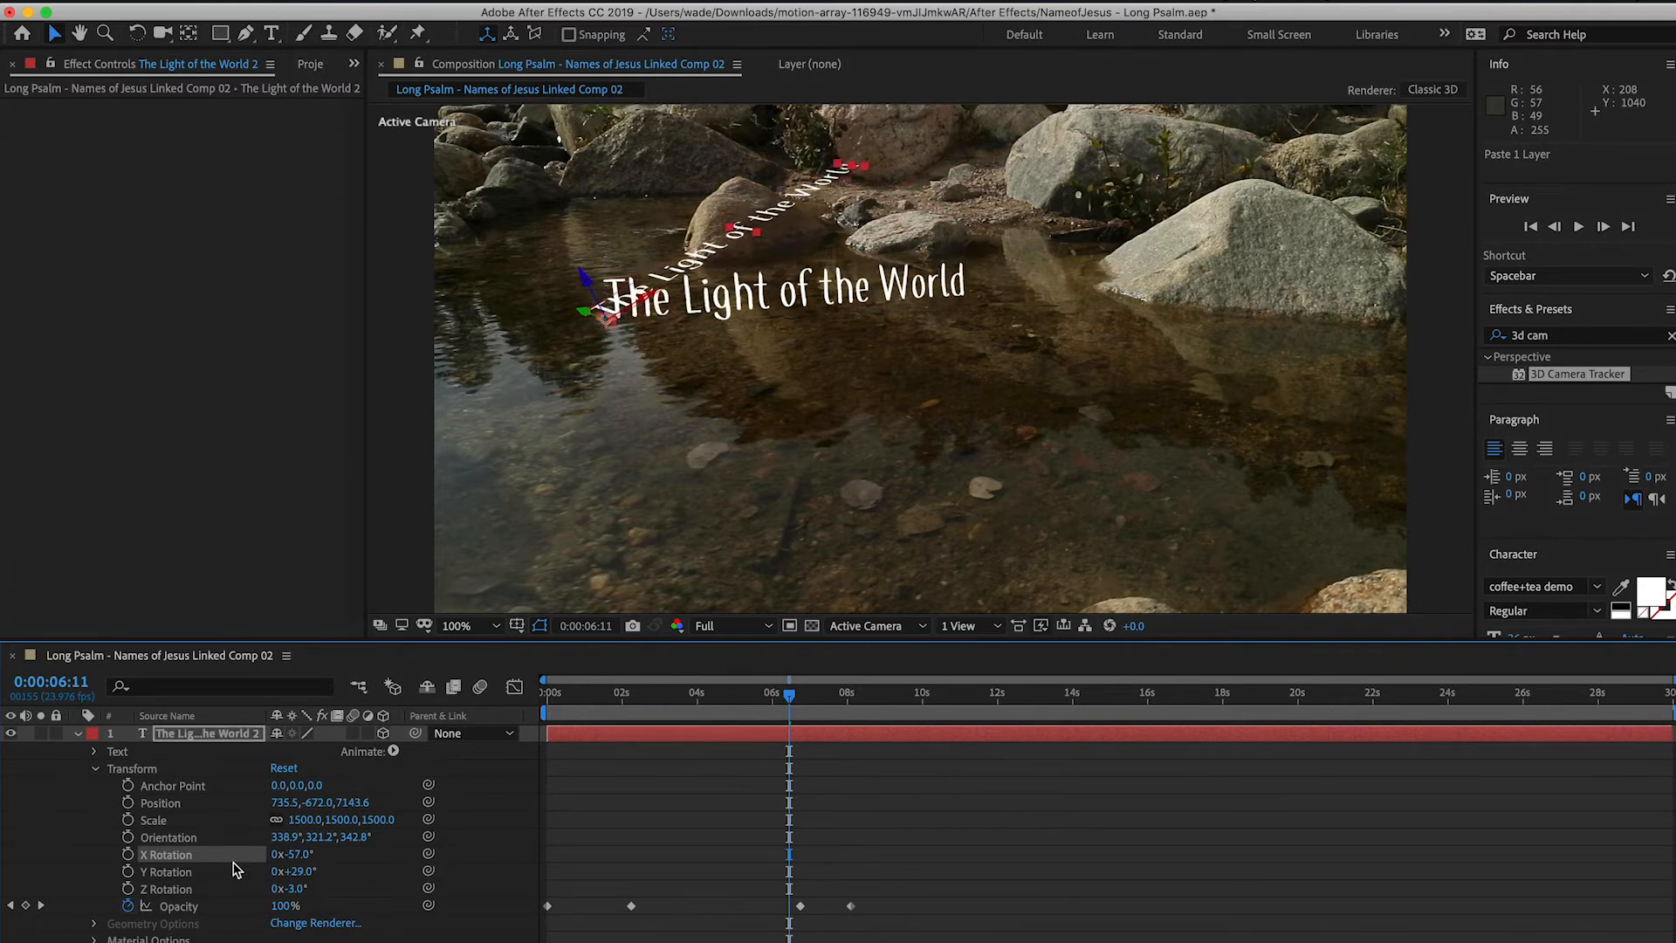
drag(297, 873, 269, 871)
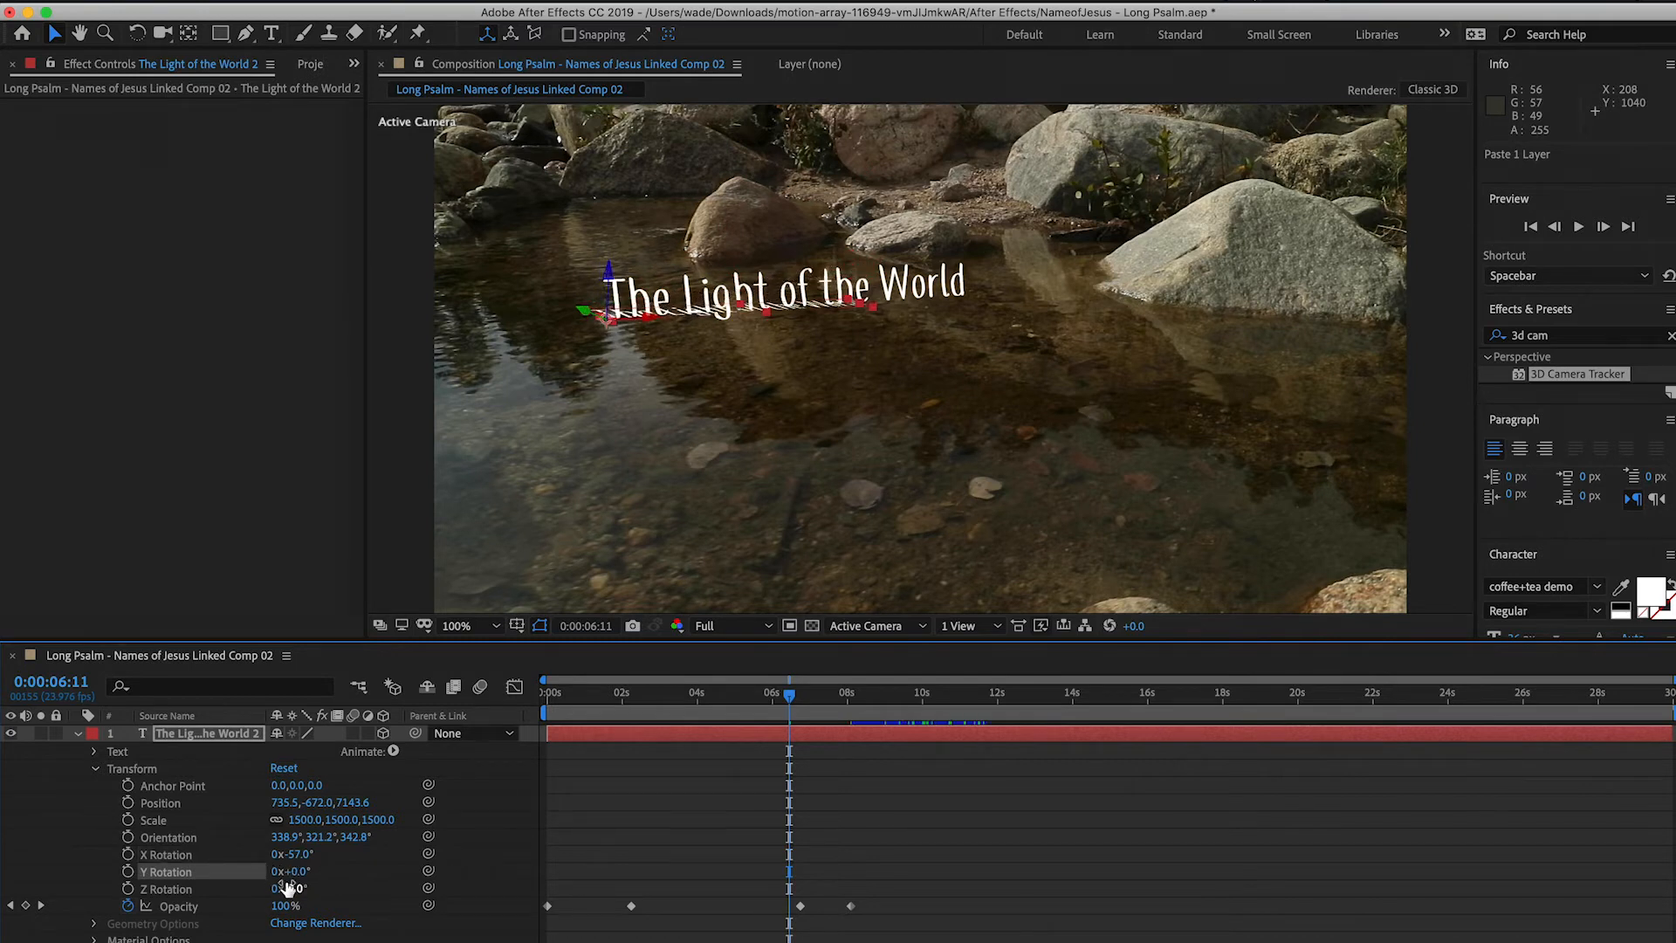
mouse_move(295, 888)
mouse_down()
mouse_move(325, 888)
mouse_move(301, 891)
mouse_up()
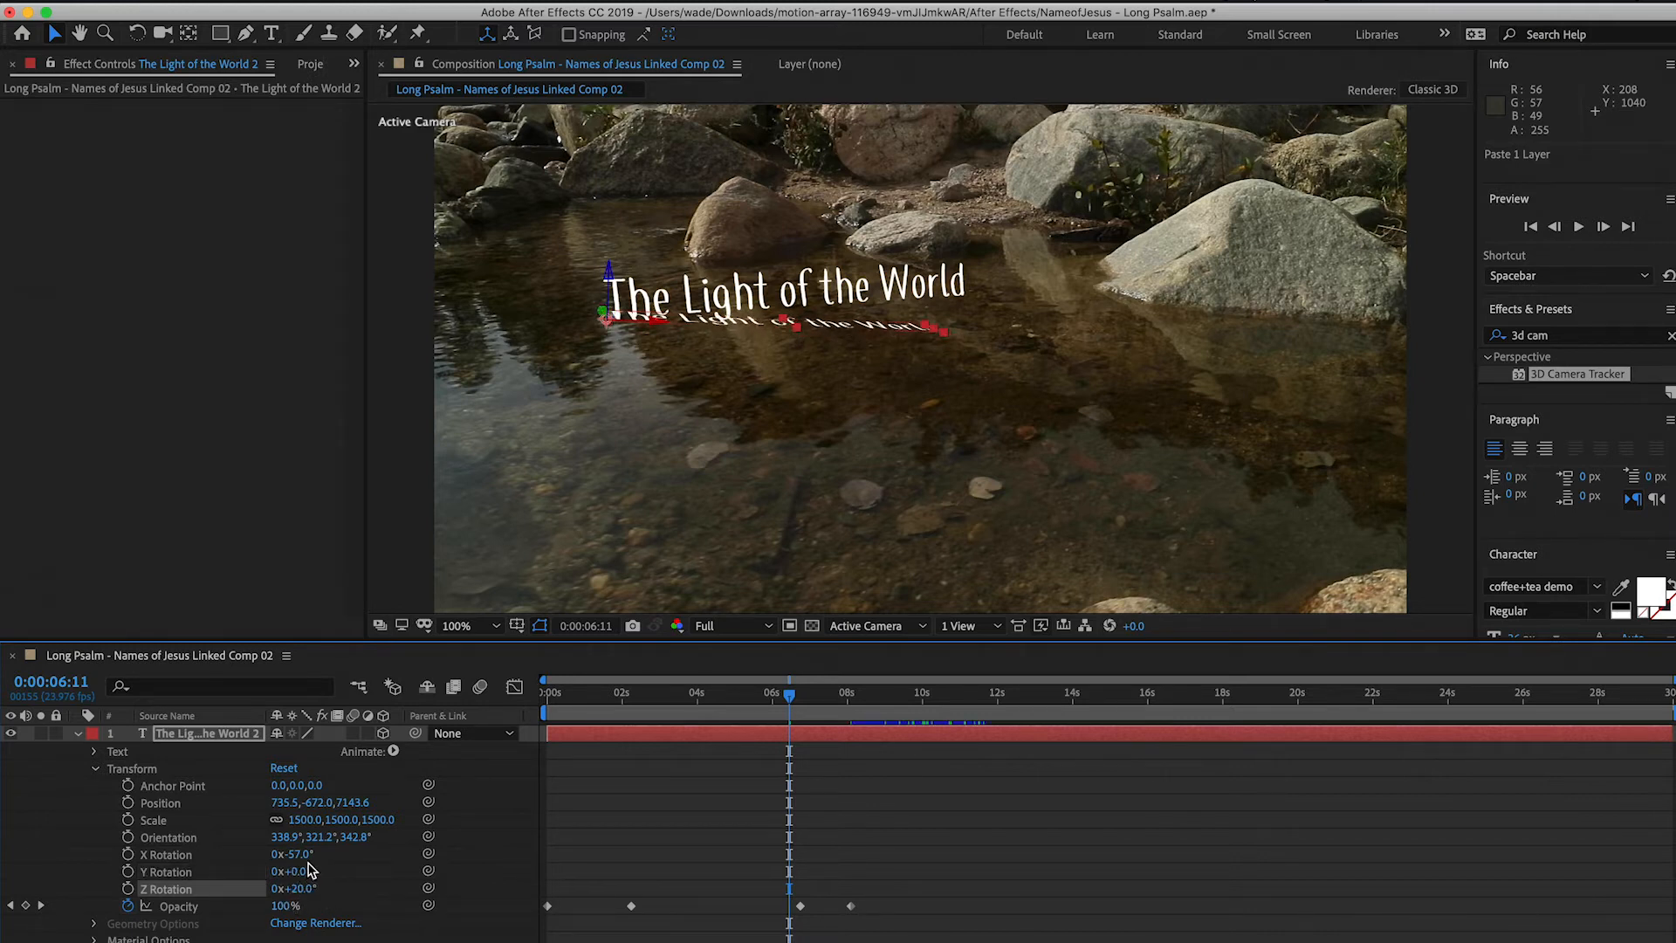
drag(303, 856, 73, 818)
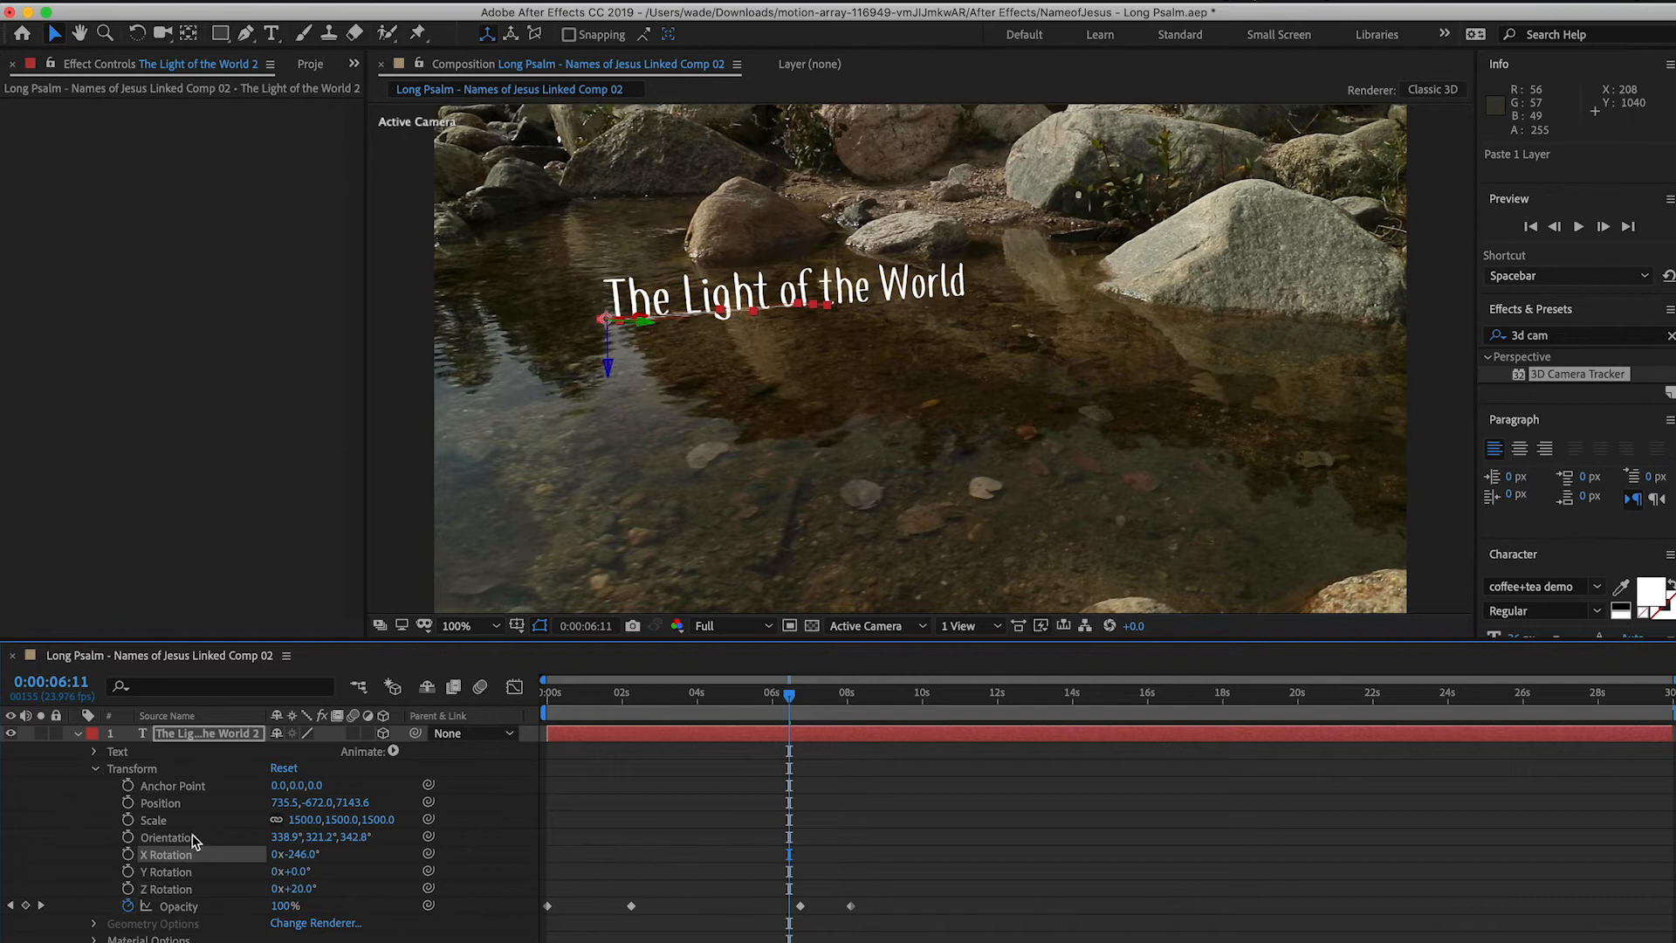
drag(314, 870, 254, 890)
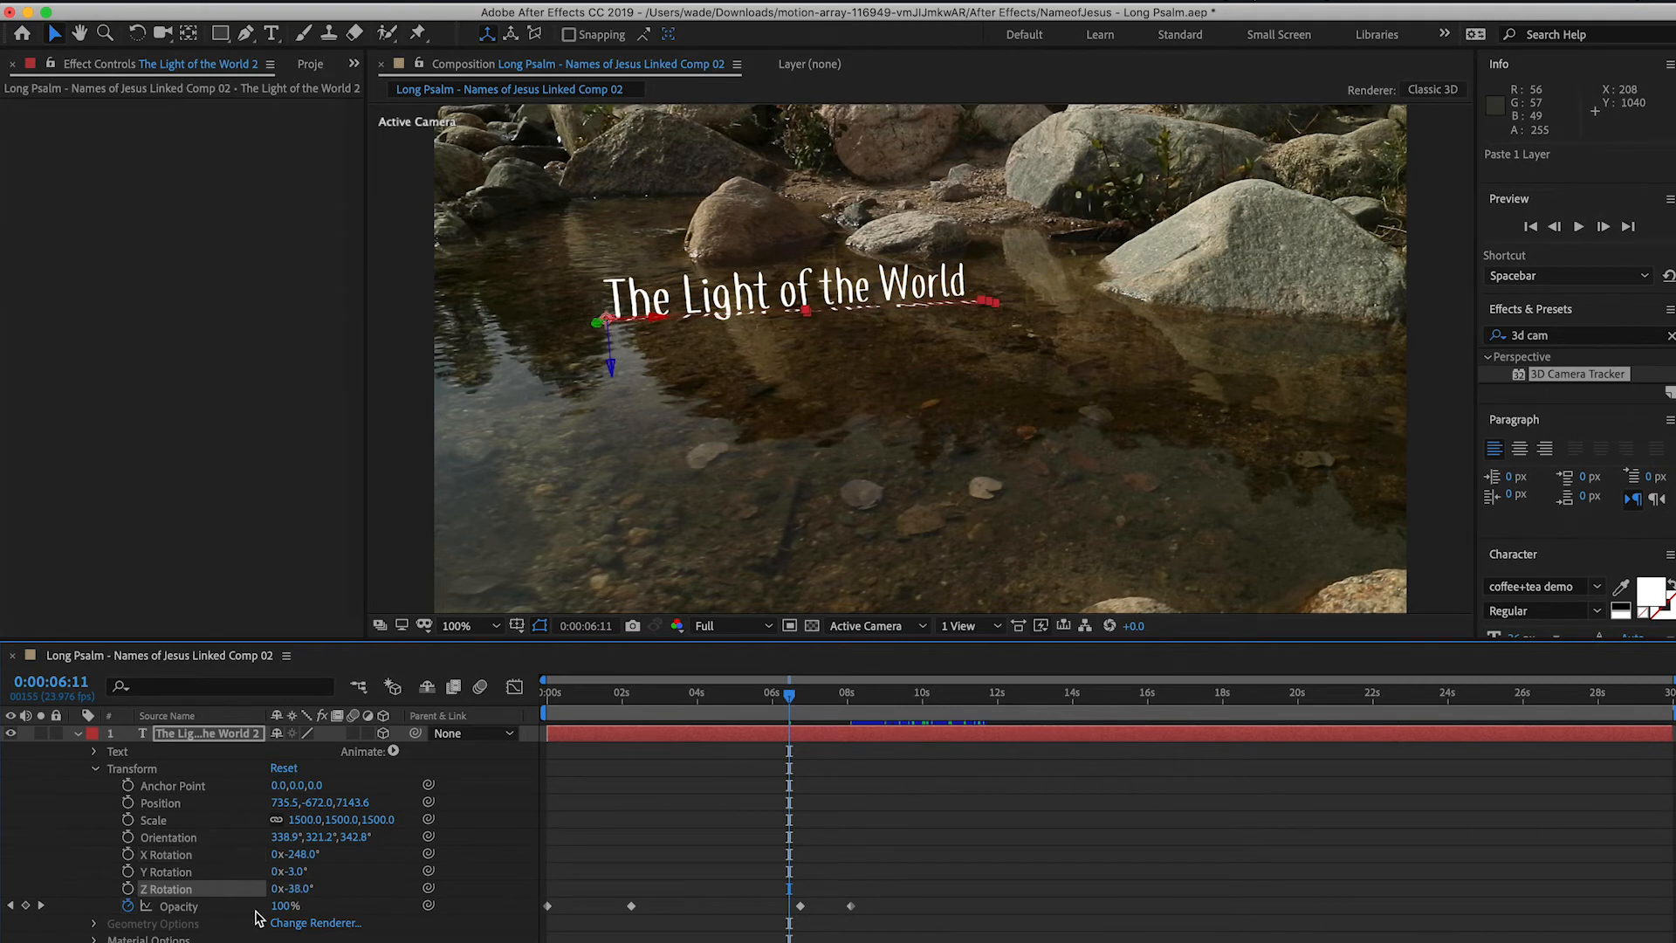
drag(301, 876, 340, 856)
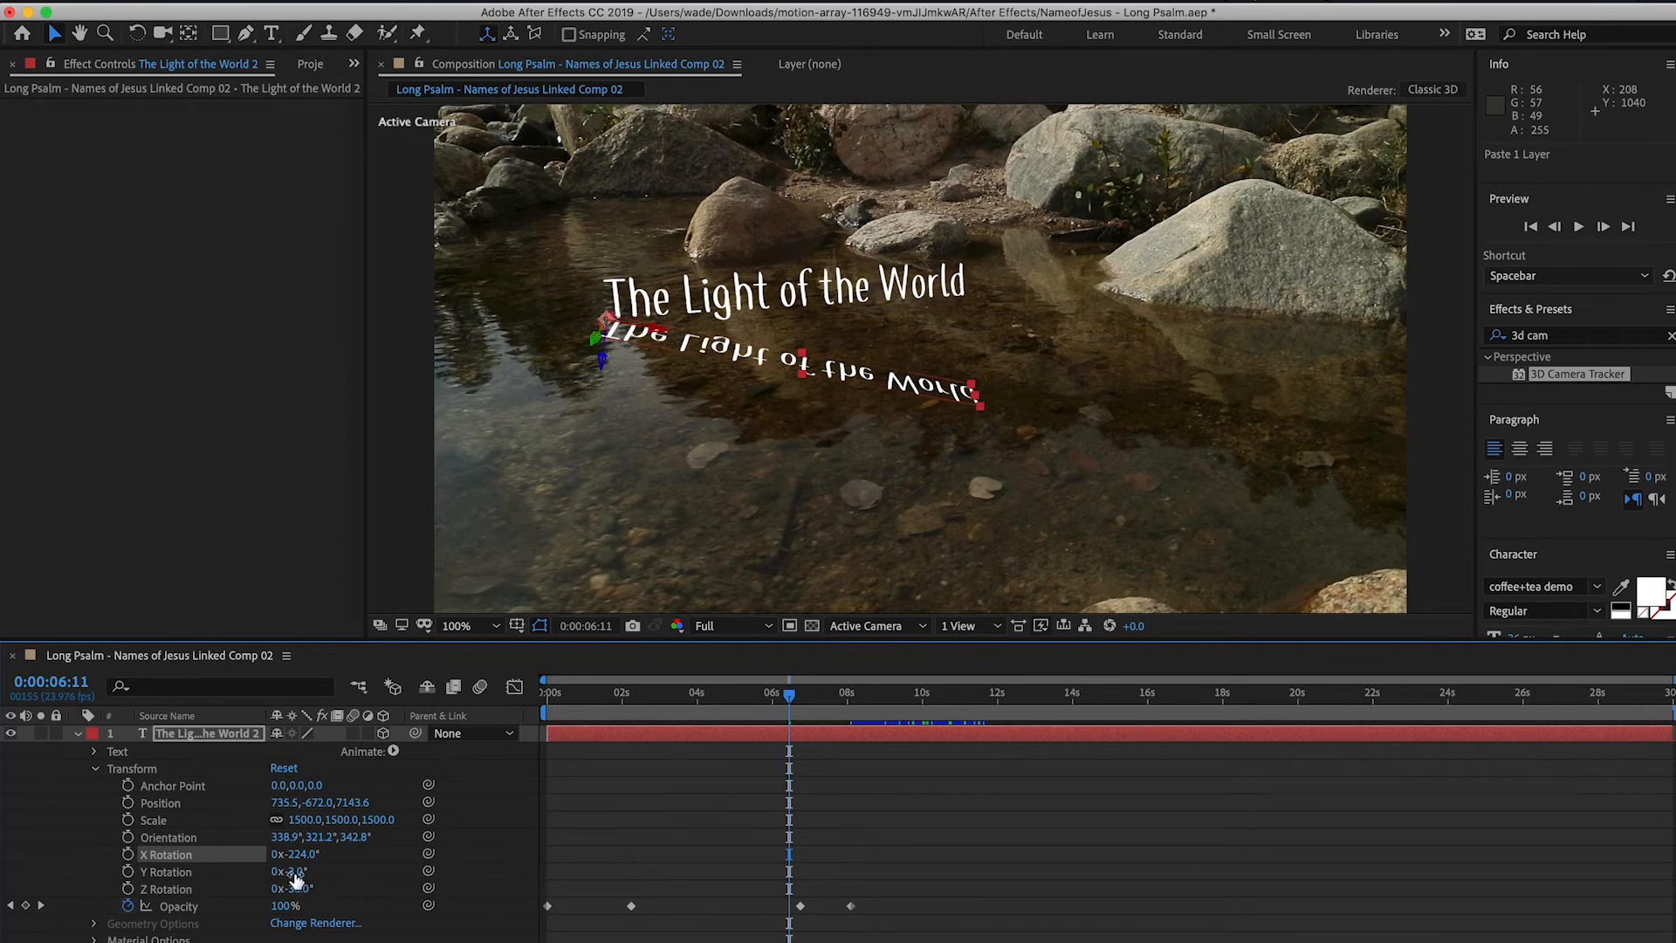
drag(290, 872, 278, 874)
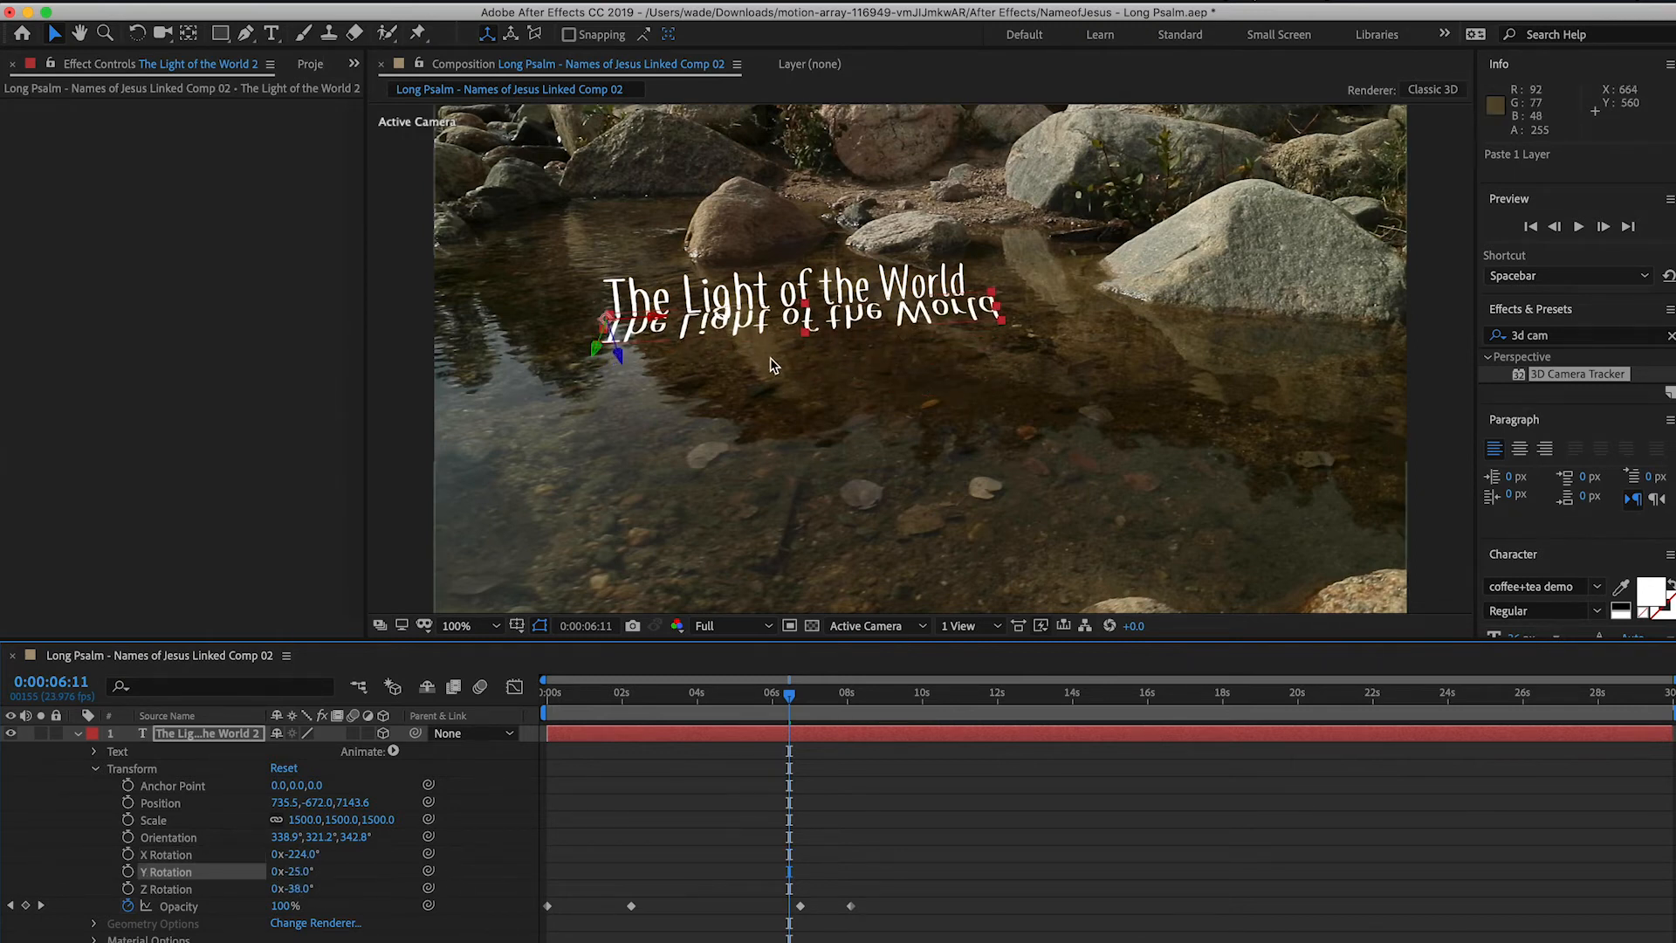
Fit the reflection beneath the original text at about 834, -442, 7131, scaled to about 1379%, 1443%, with Y Rotation -26°
mouse_move(756, 329)
mouse_down()
mouse_move(744, 336)
mouse_move(764, 346)
mouse_up()
drag(1004, 345, 974, 346)
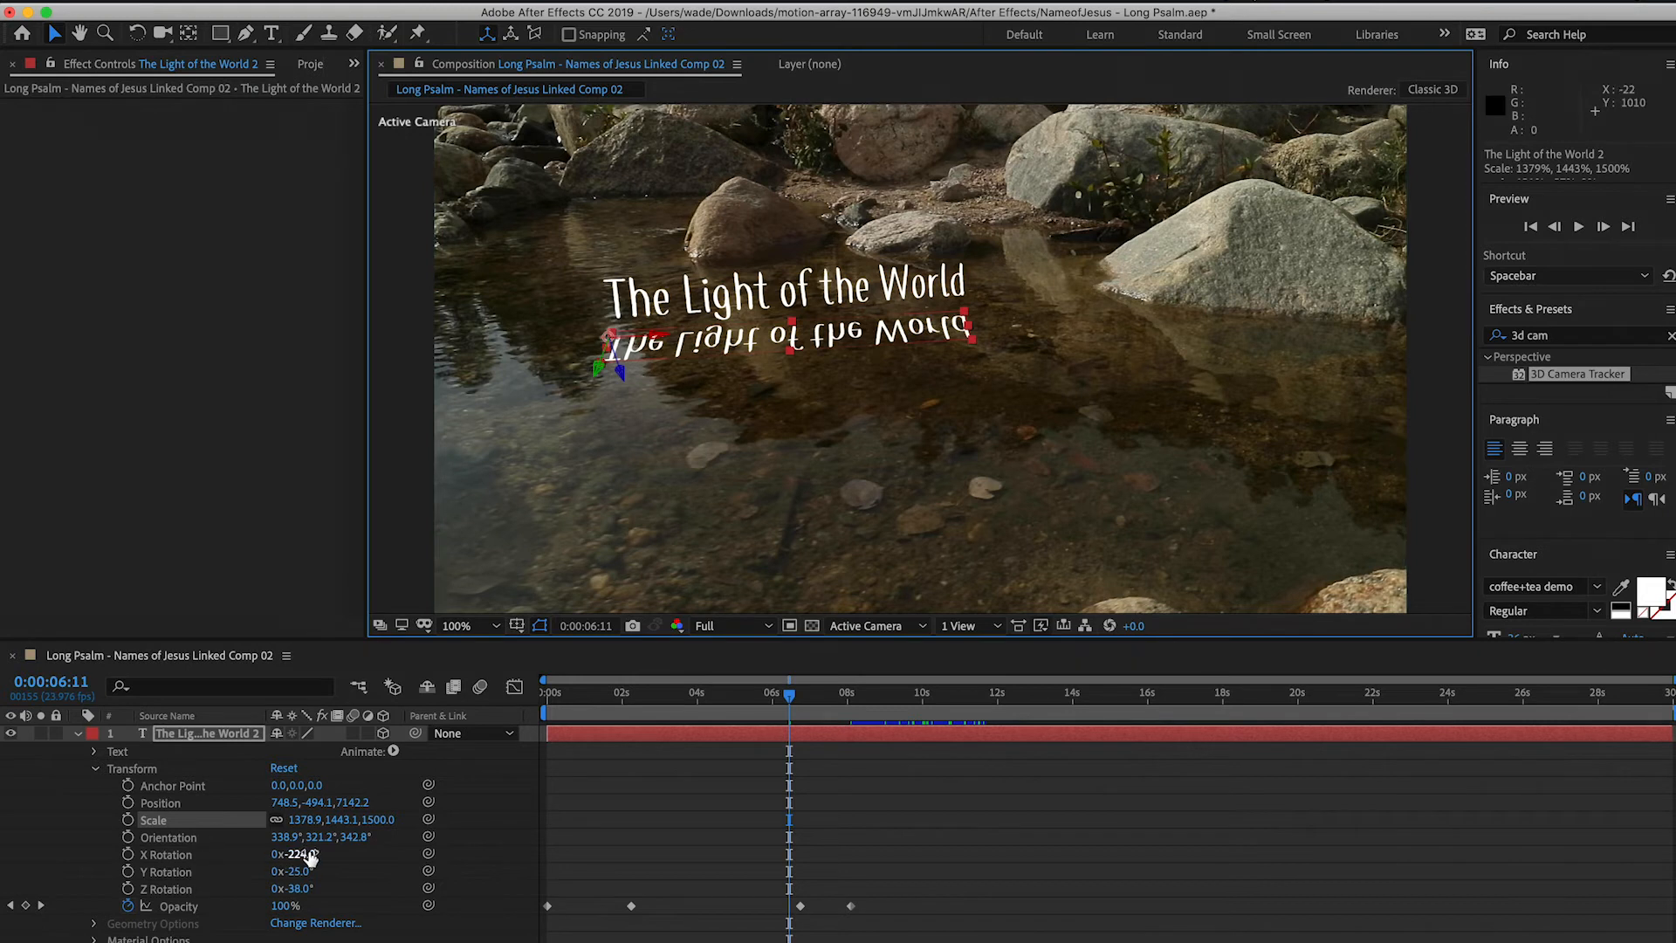
drag(305, 853, 304, 854)
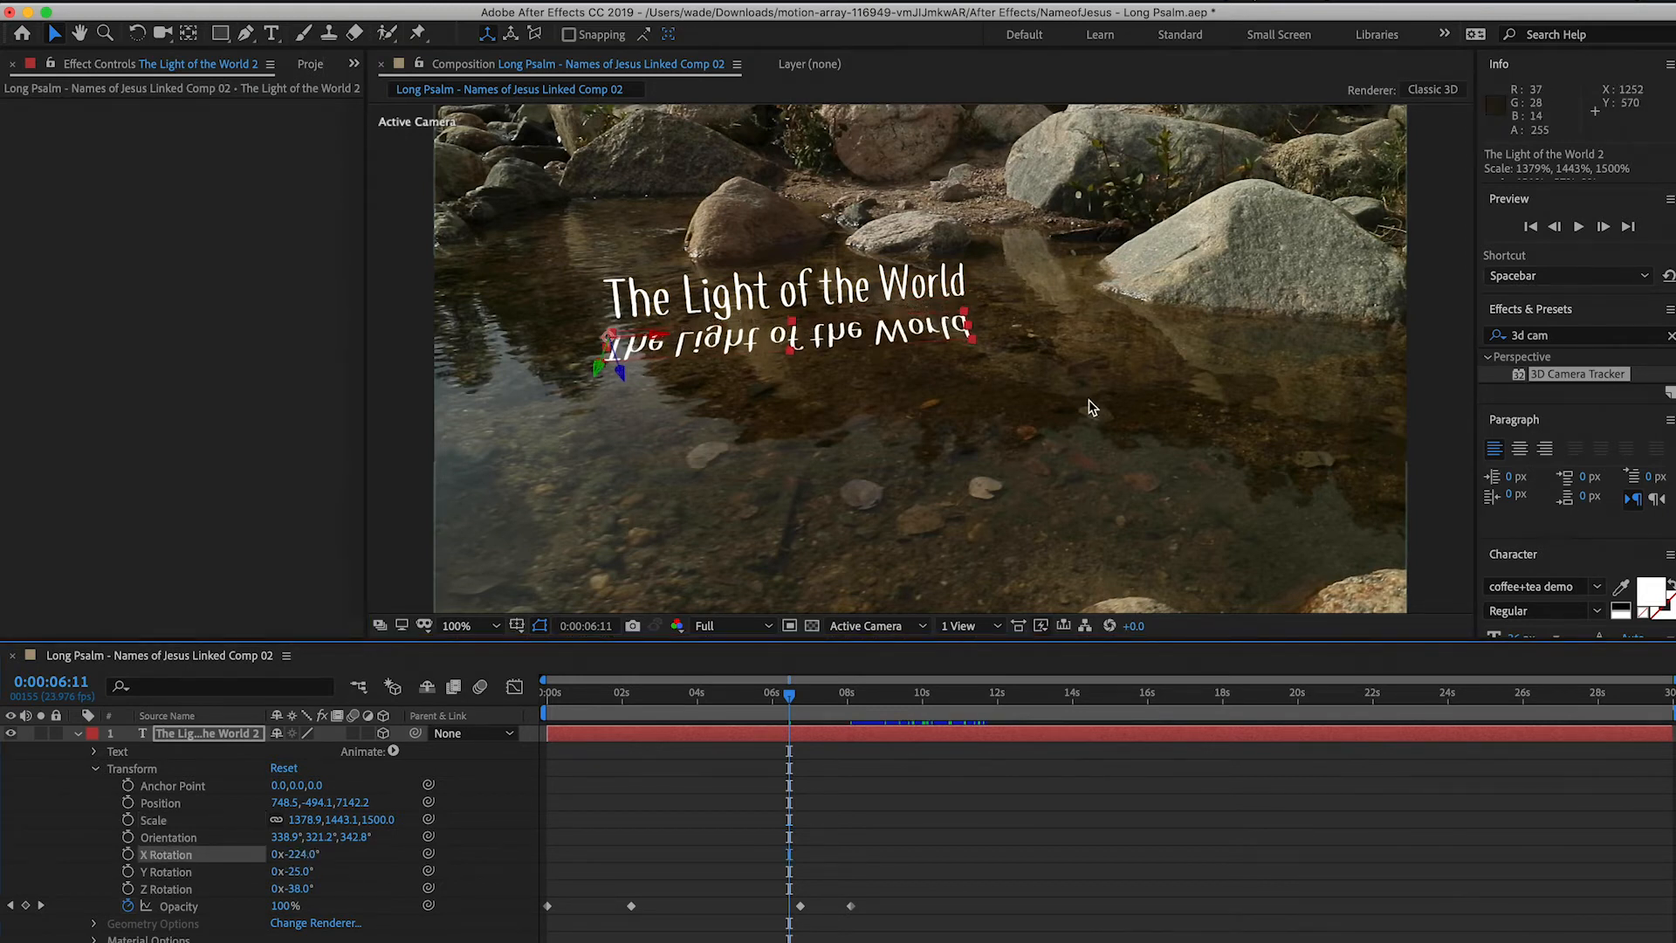
drag(761, 346, 769, 360)
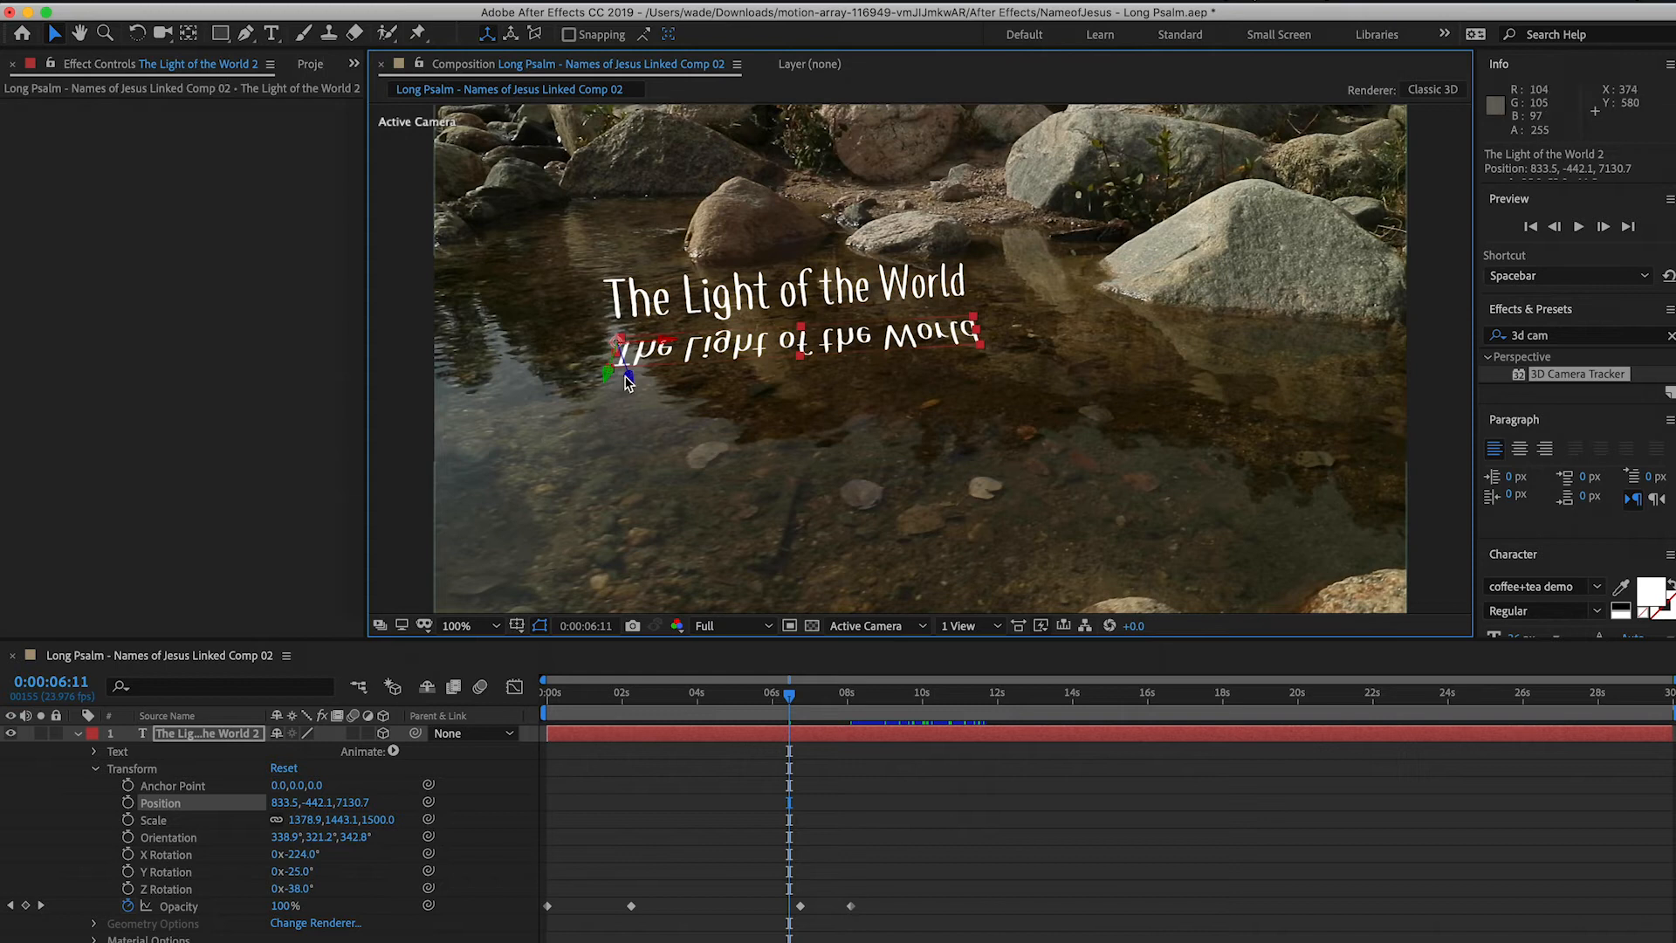
drag(299, 874, 516, 892)
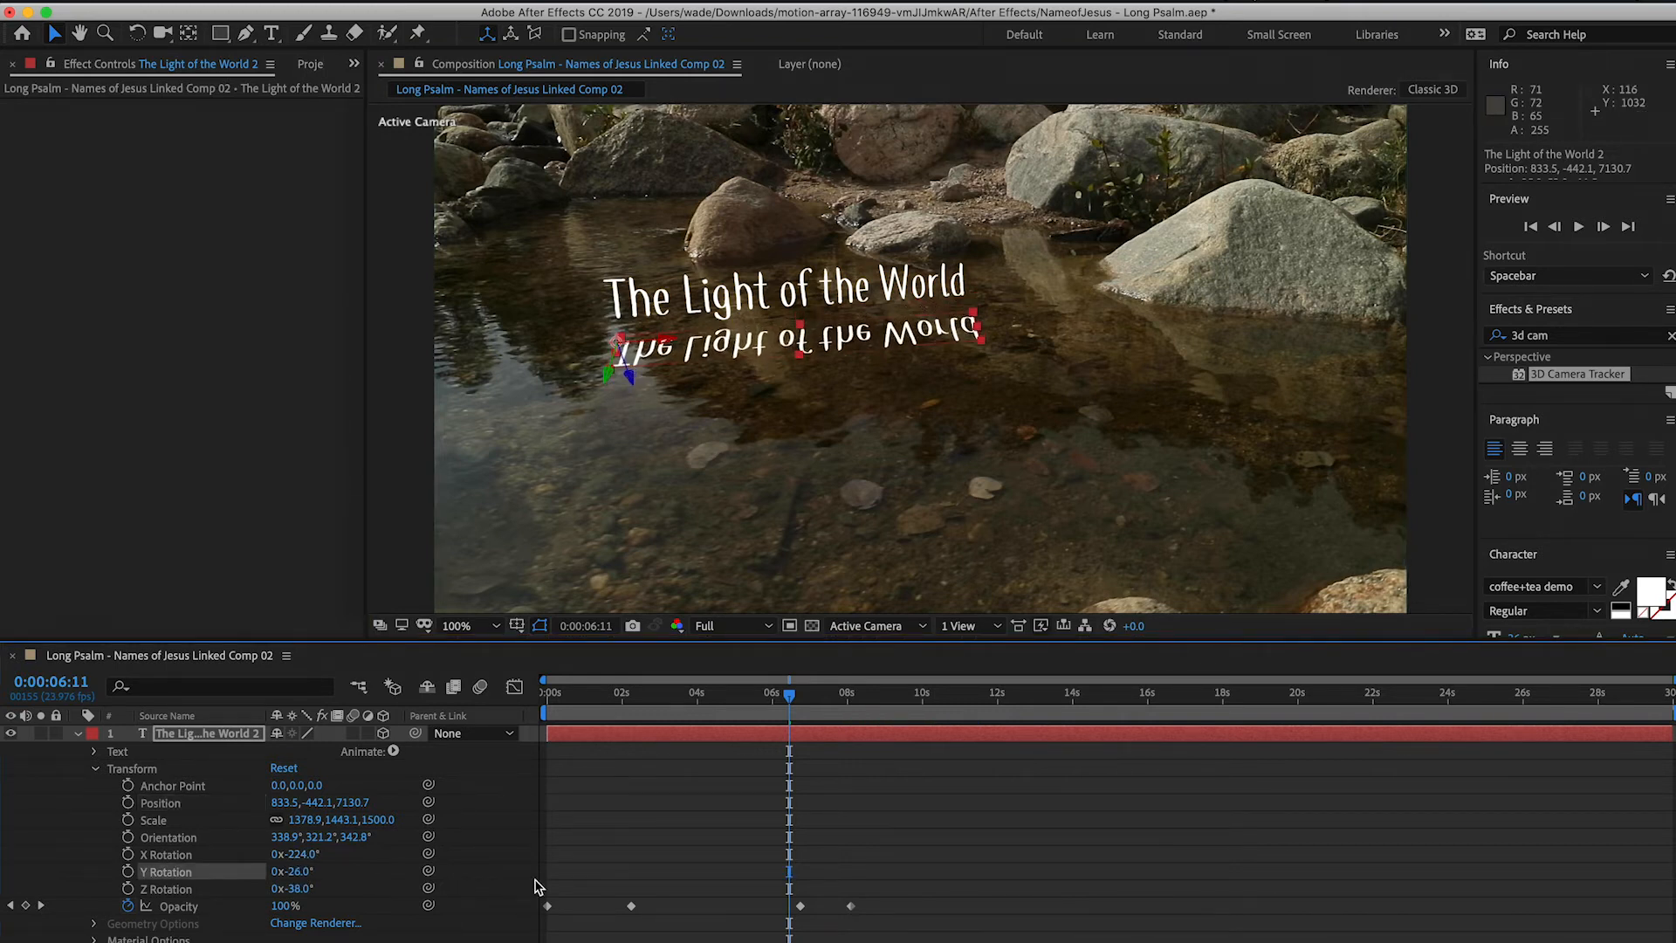
Set the reflection layer's Opacity to 24% at the 0:00:02:06 keyframe and at the 0:00:06:18 keyframe
drag(654, 696, 633, 702)
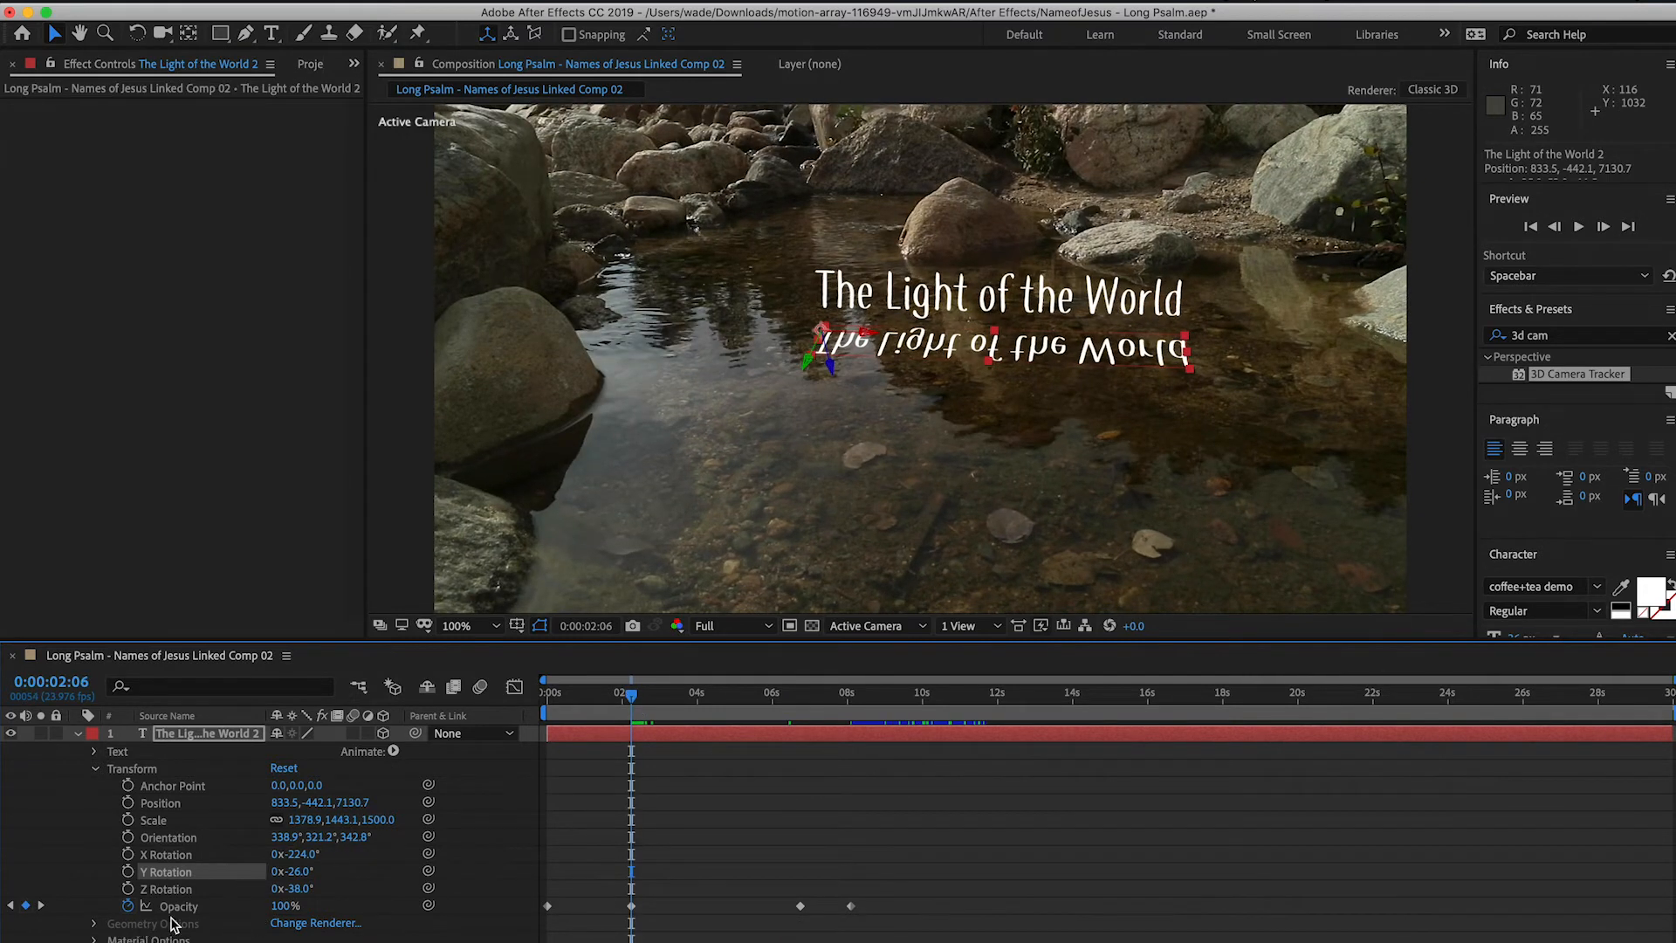
drag(284, 911, 241, 912)
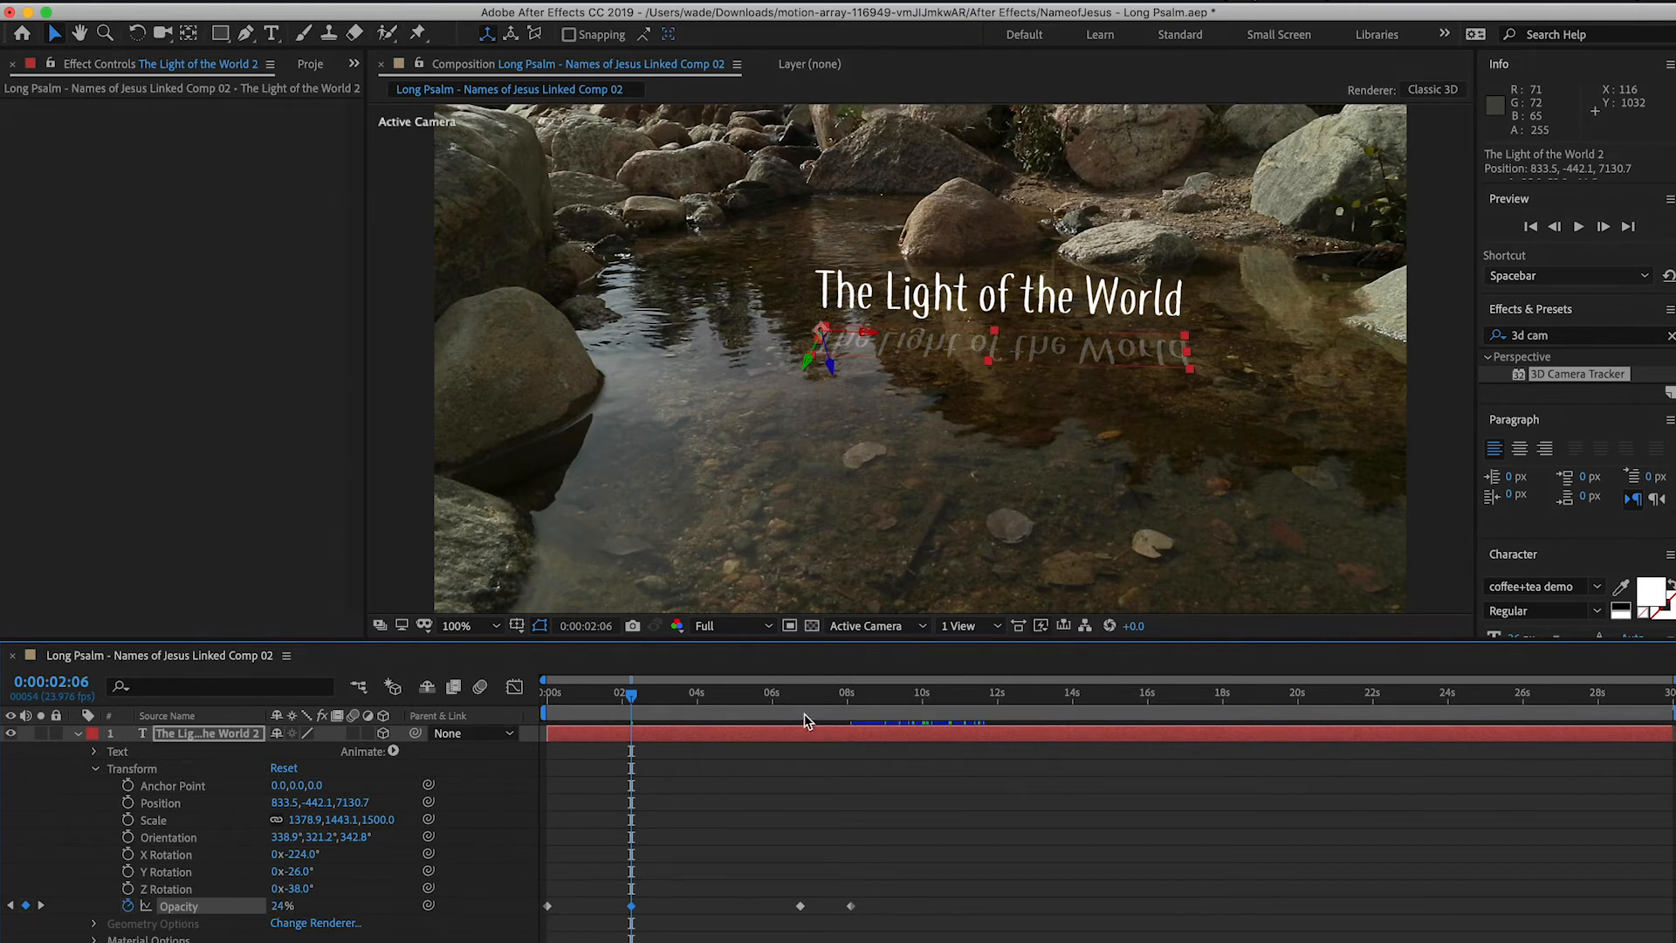
mouse_move(795, 696)
mouse_down()
mouse_move(824, 695)
mouse_move(643, 707)
mouse_move(801, 710)
mouse_up()
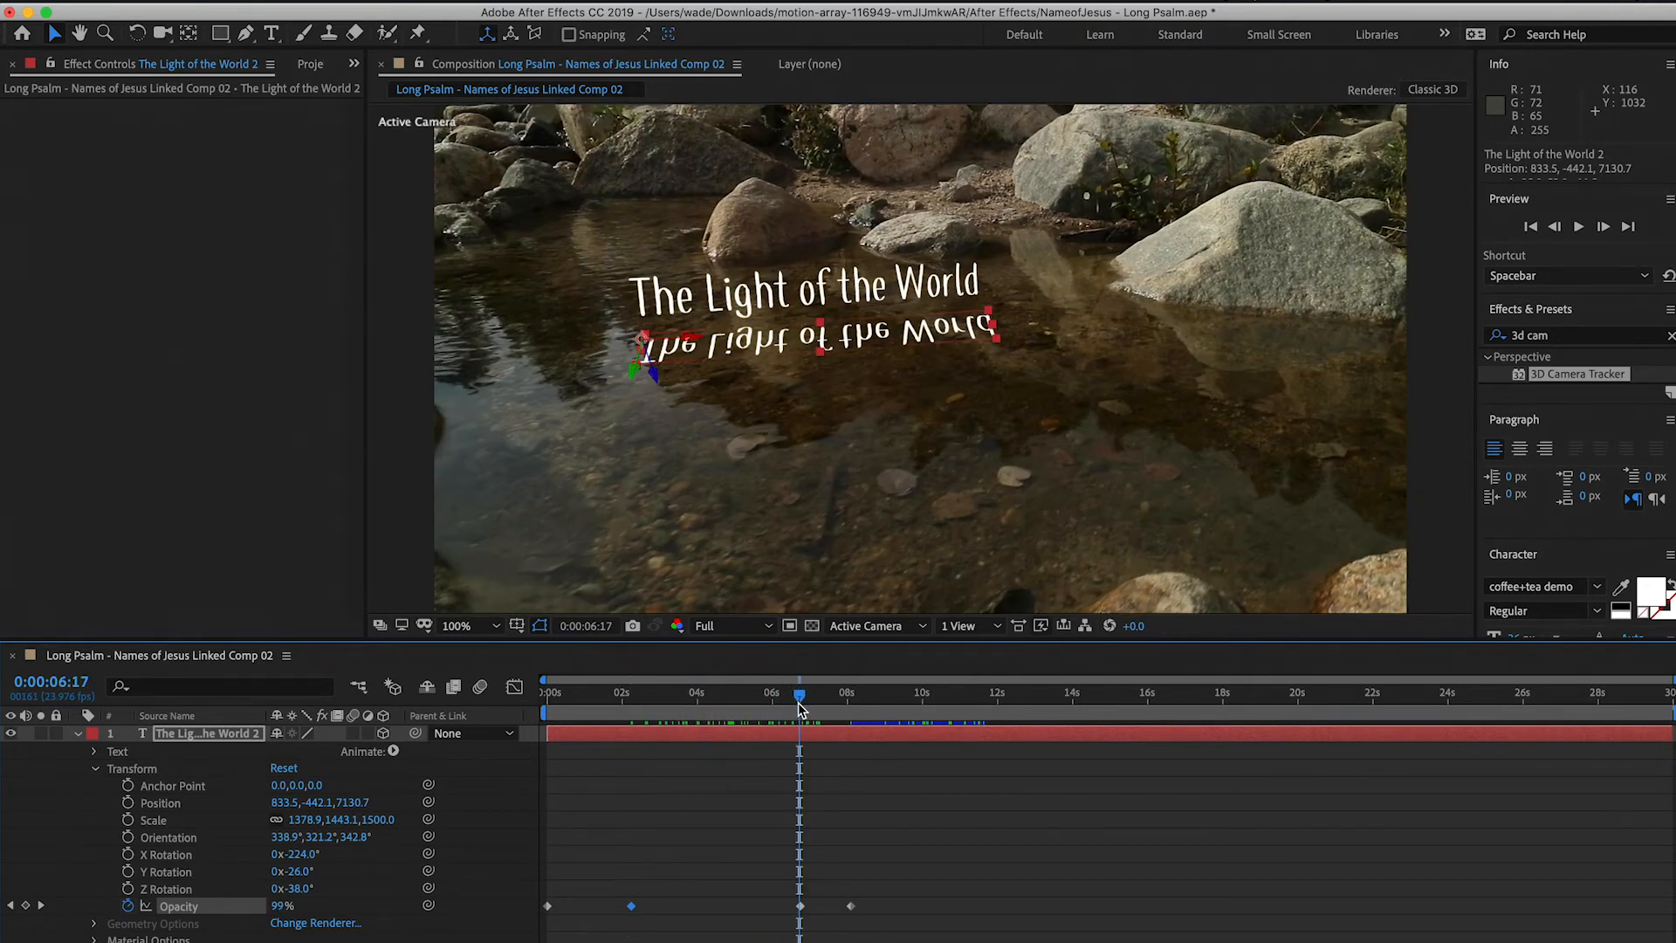
key(Right)
key(Right)
key(Right)
key(Right)
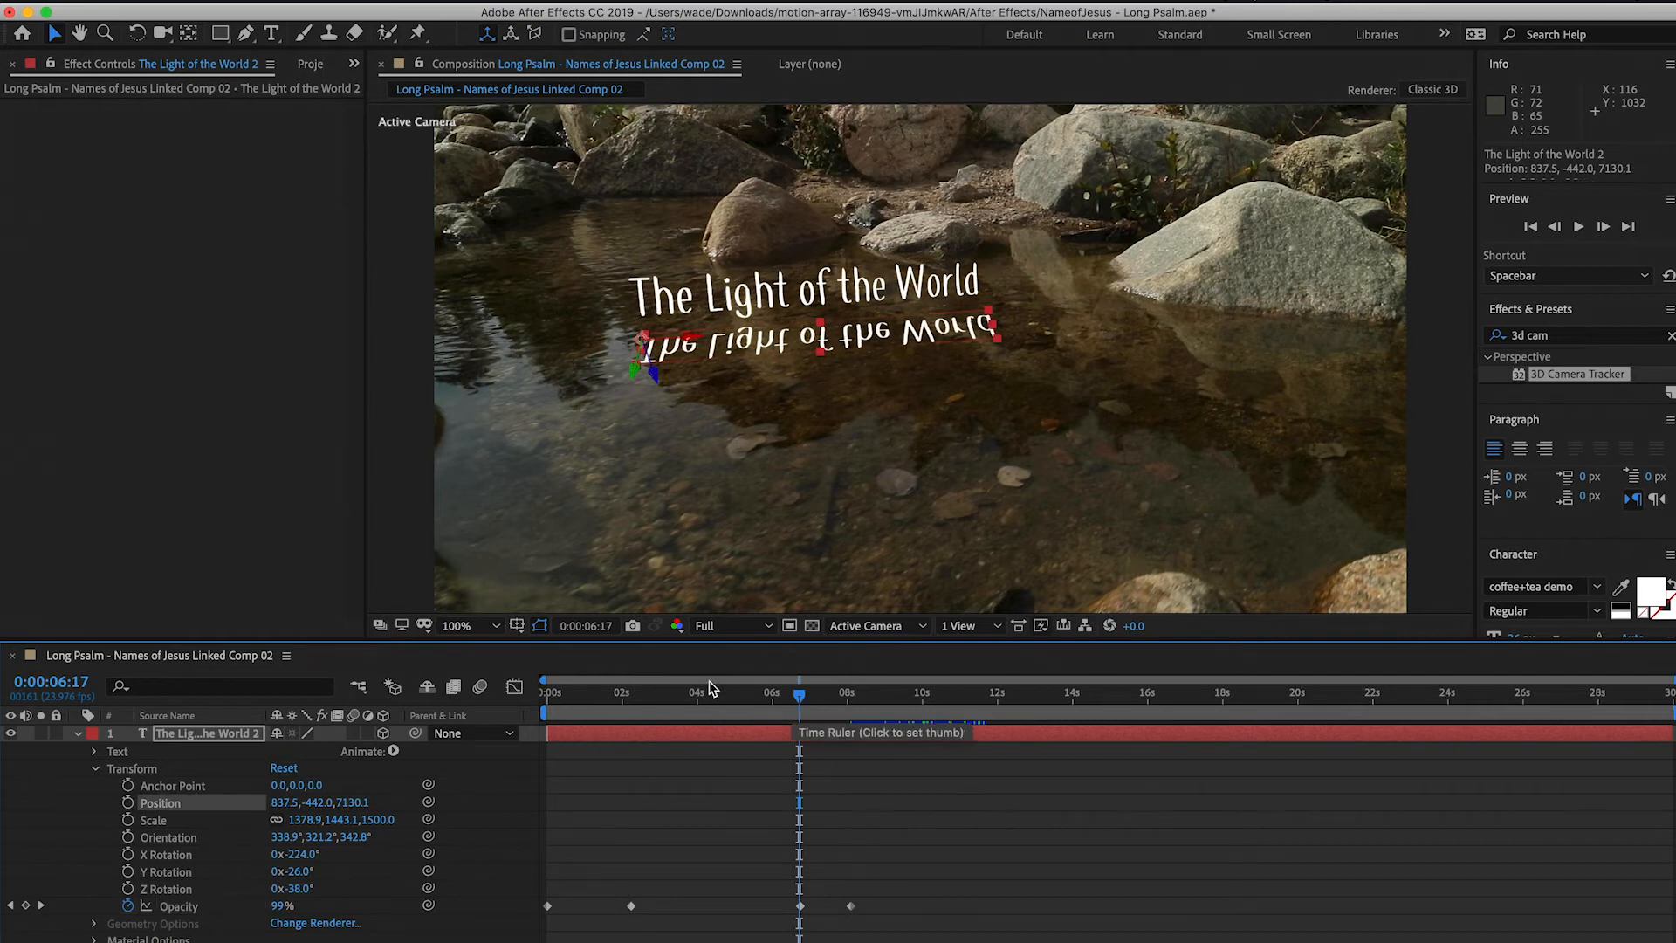
drag(798, 699, 801, 703)
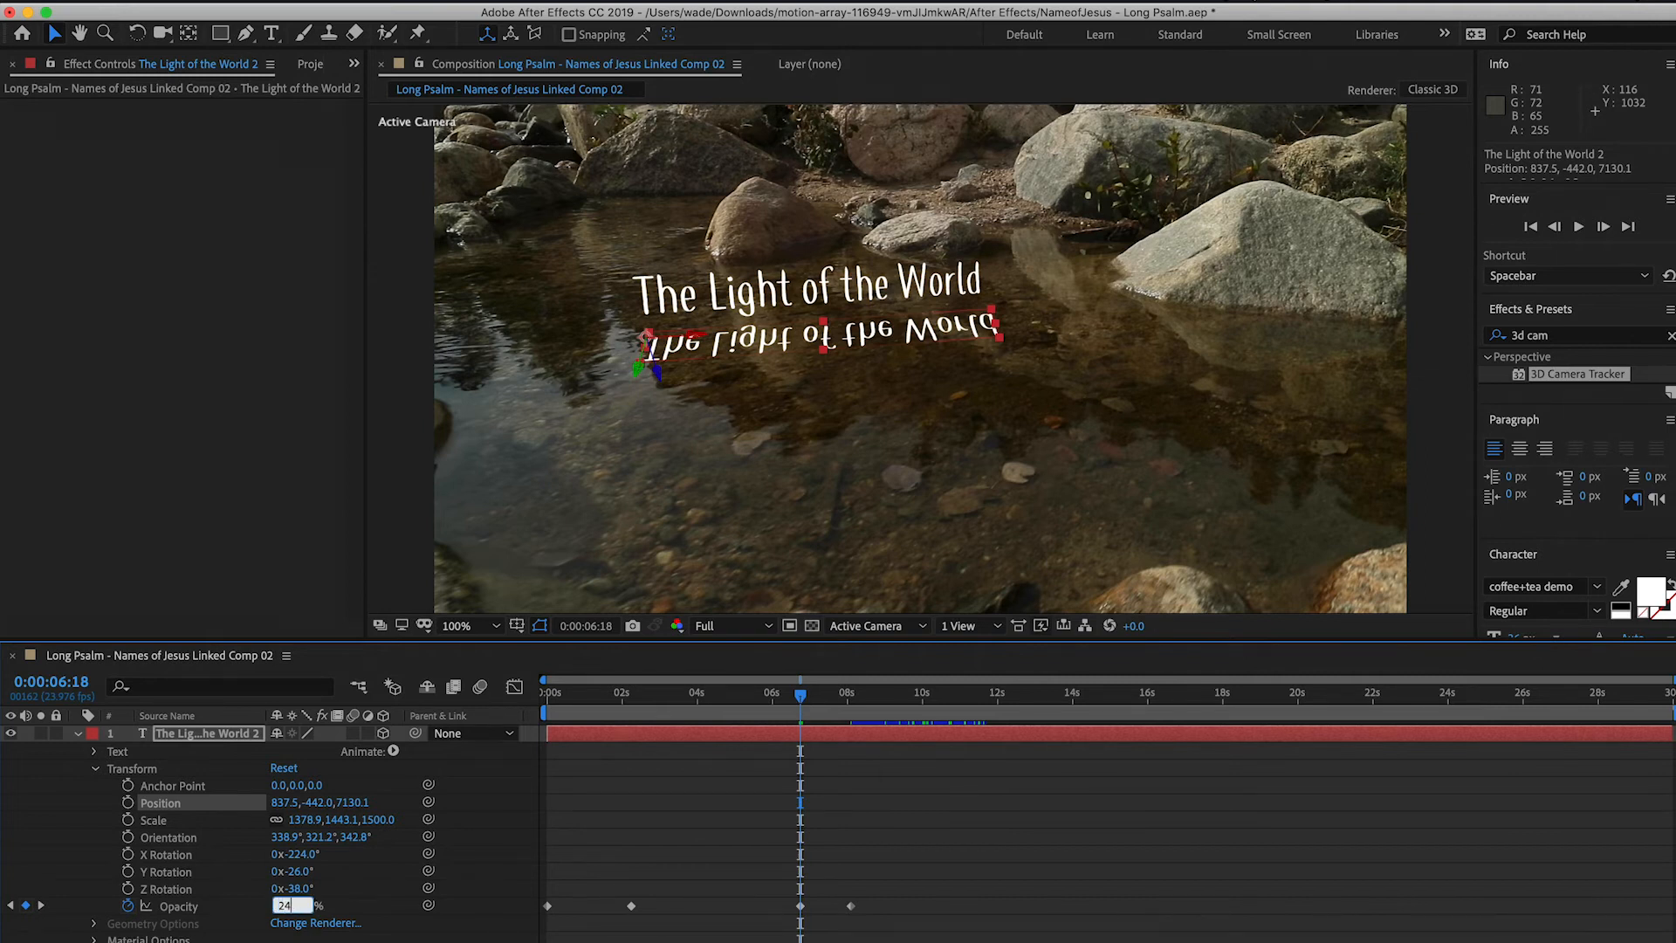
key(Return)
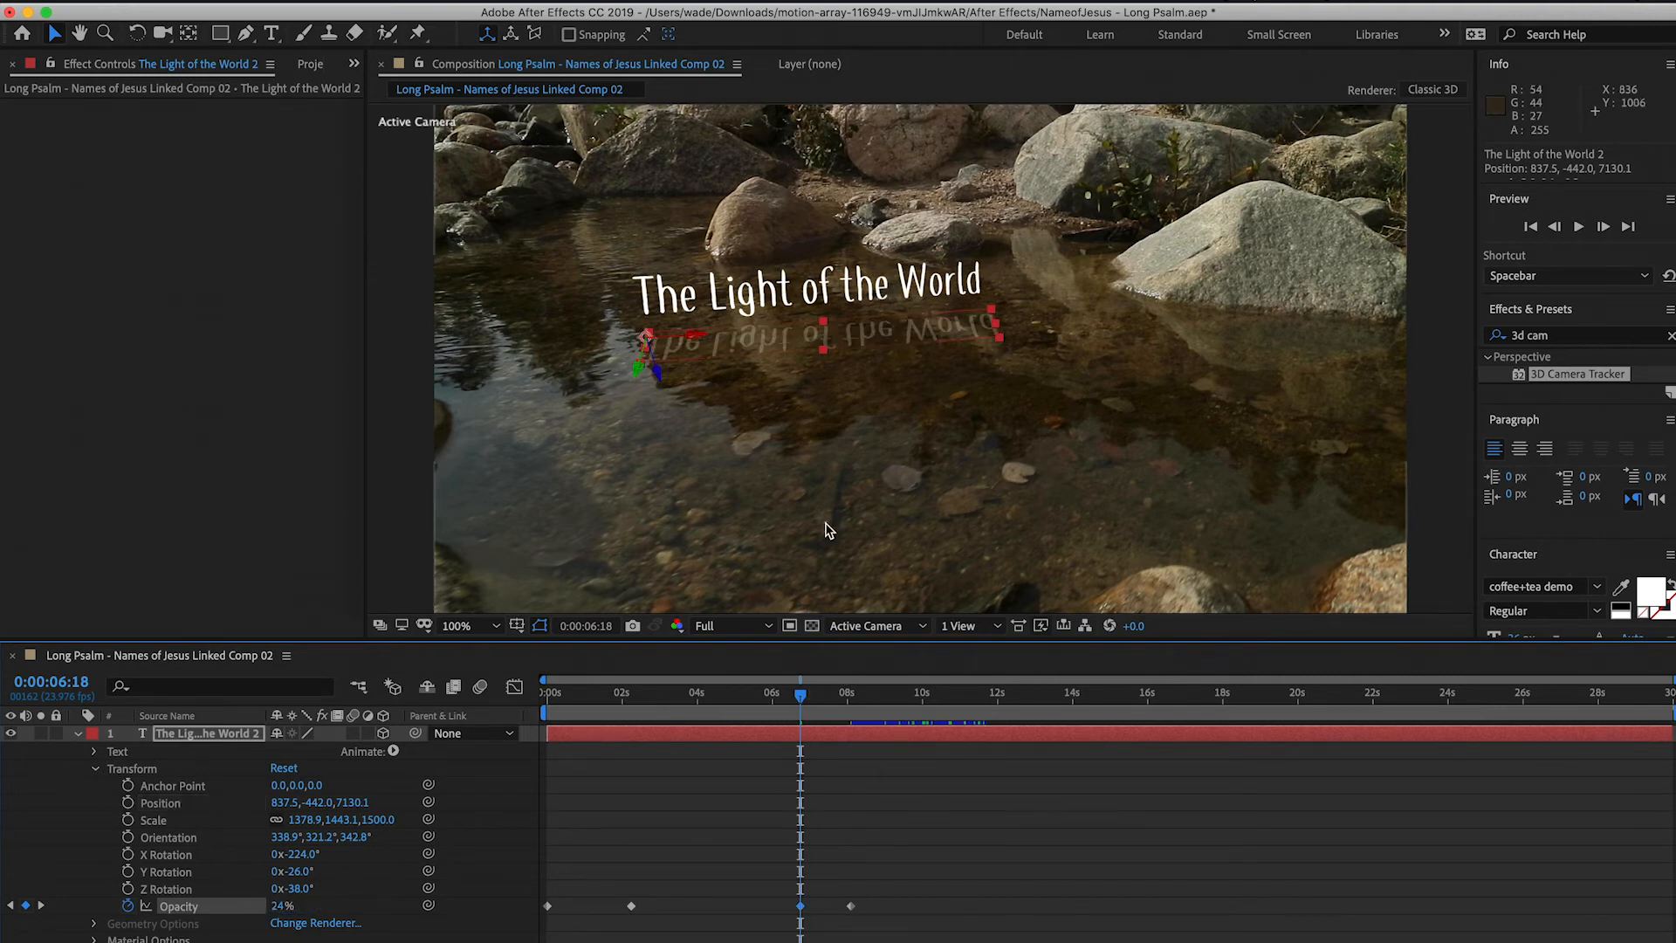
Realign the reflection with X Rotation -226°, Y Rotation -22° and Position about 764, -373, 7140, and play it back from the start
click(297, 855)
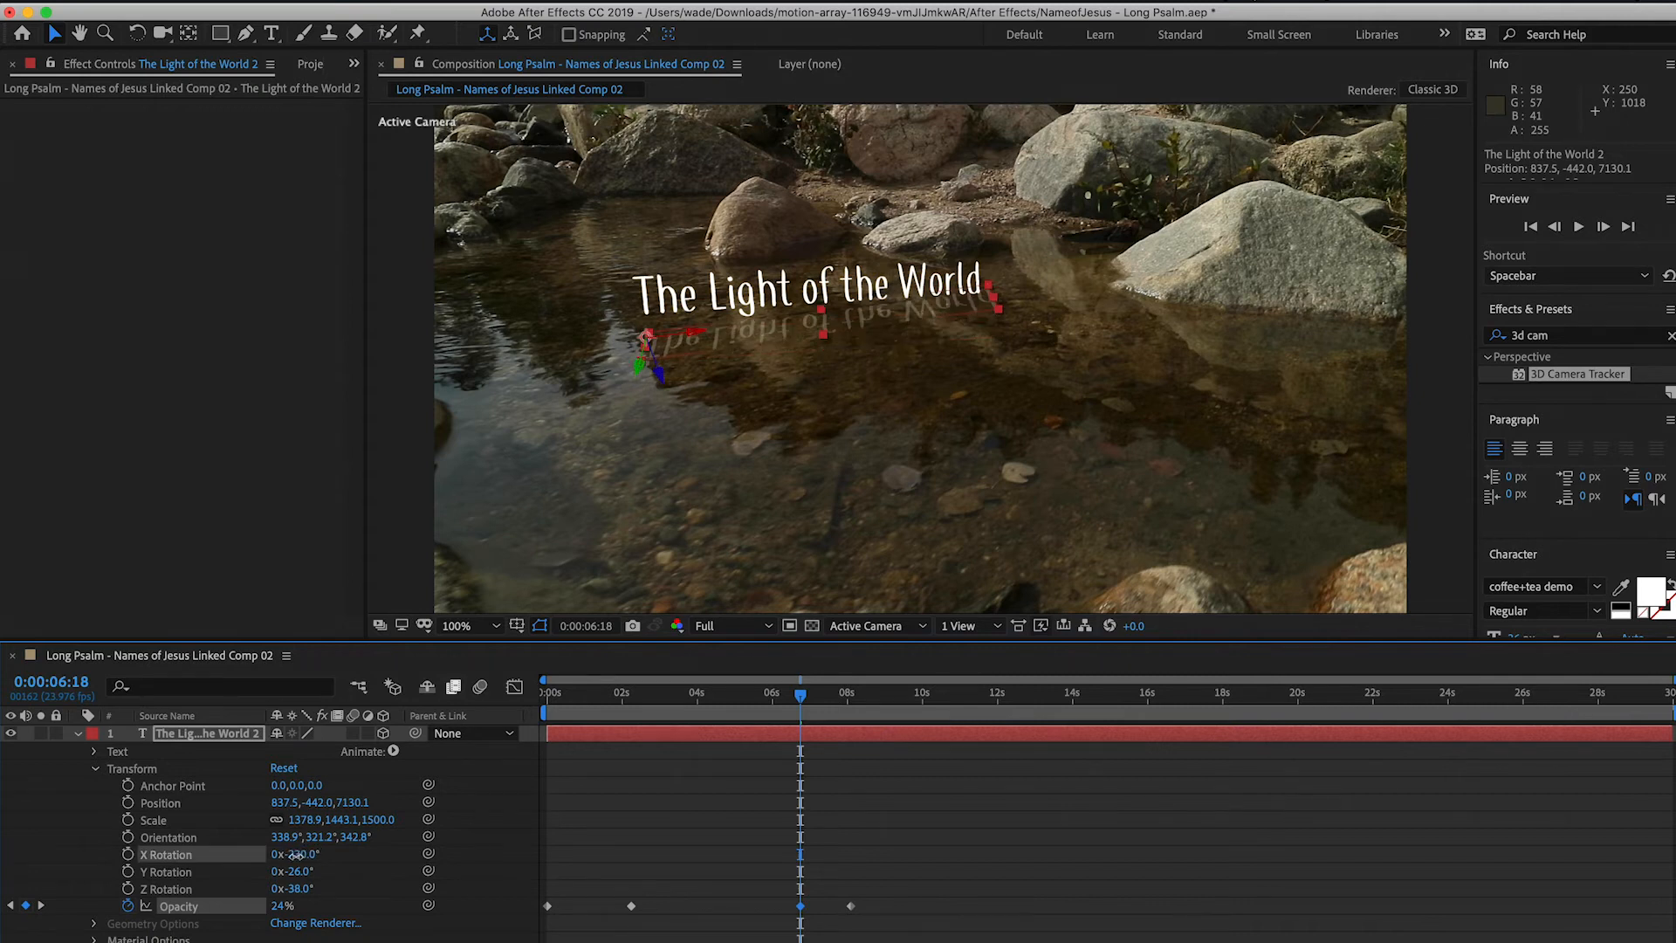
drag(297, 872, 306, 872)
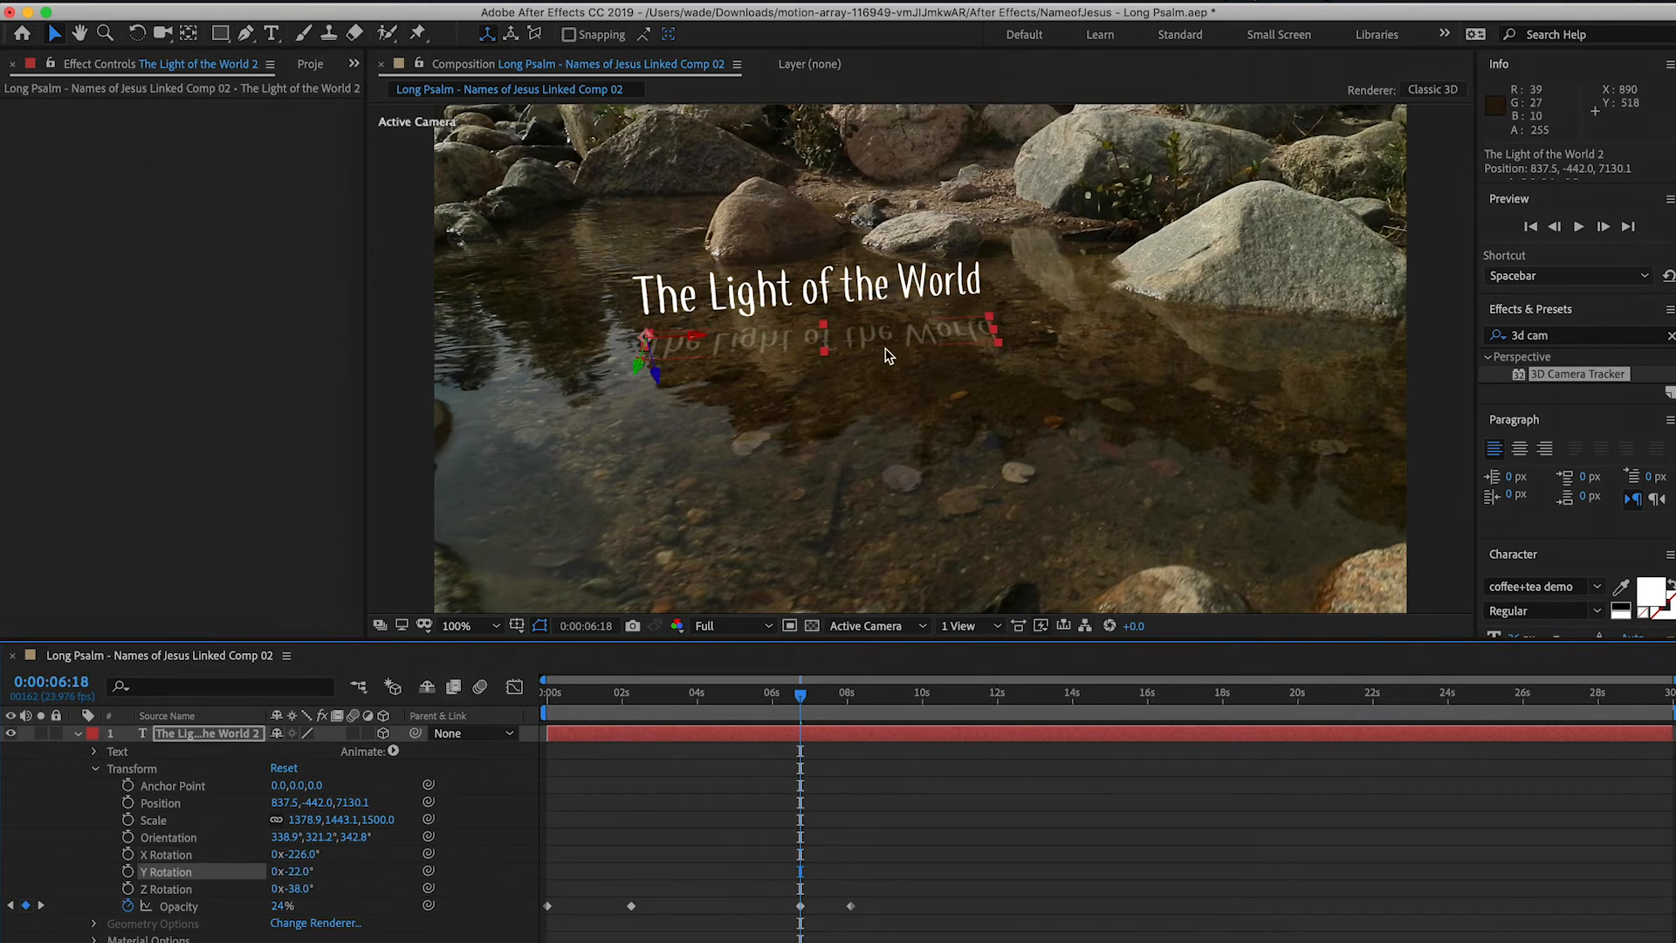
drag(820, 343, 814, 348)
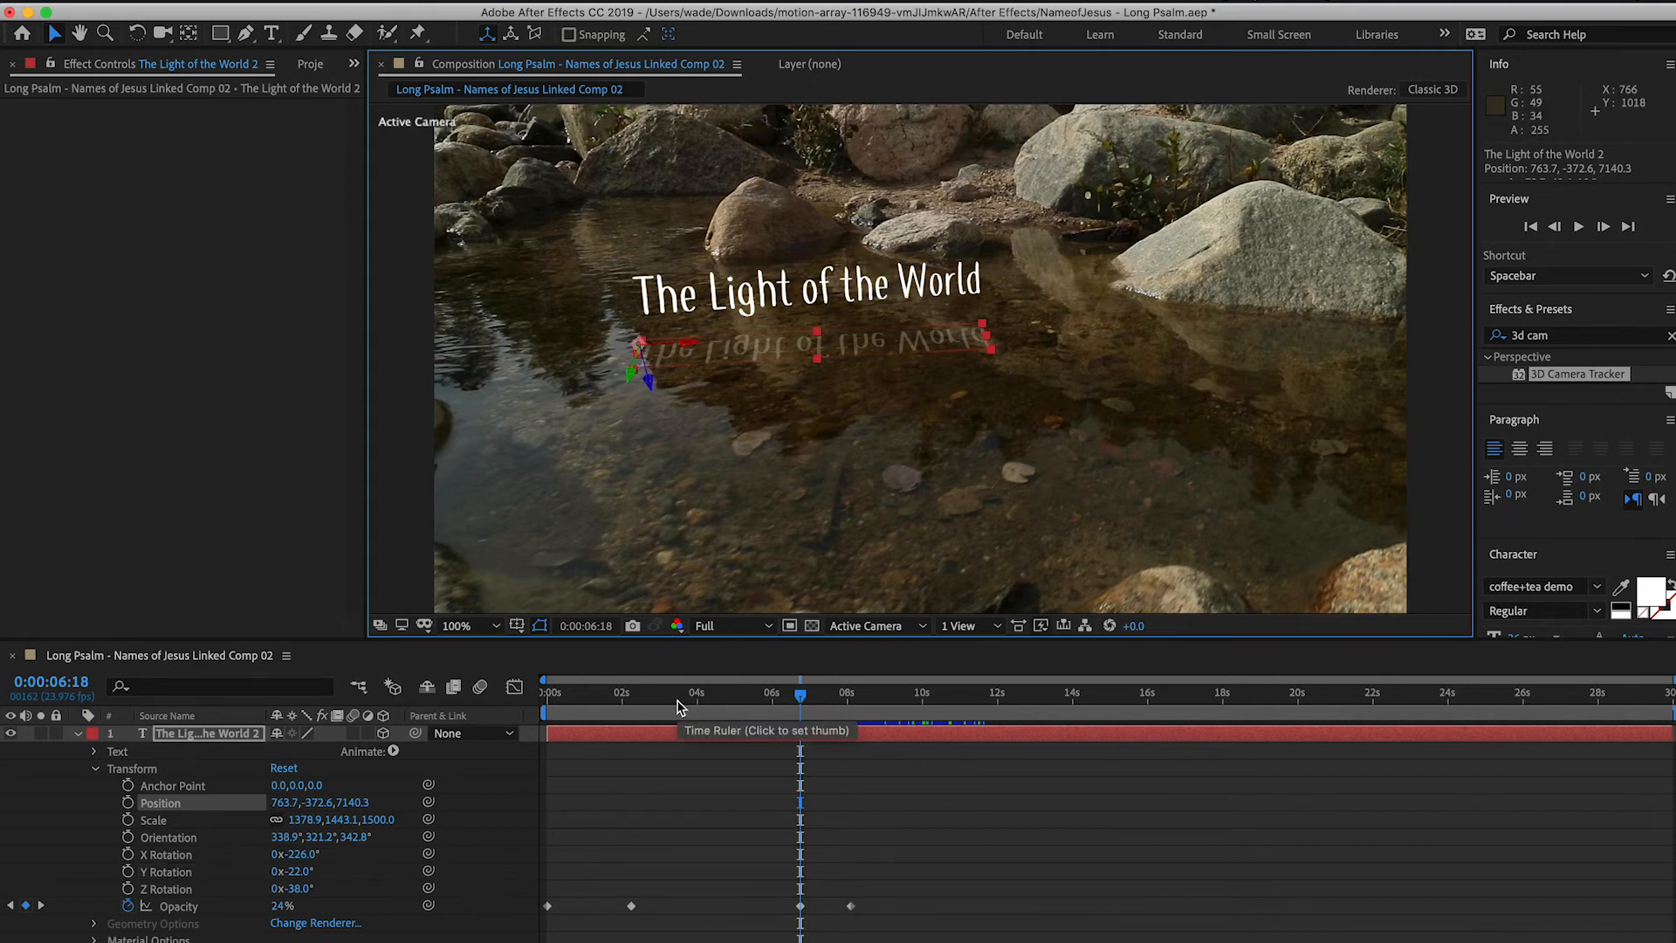
click(543, 699)
key(space)
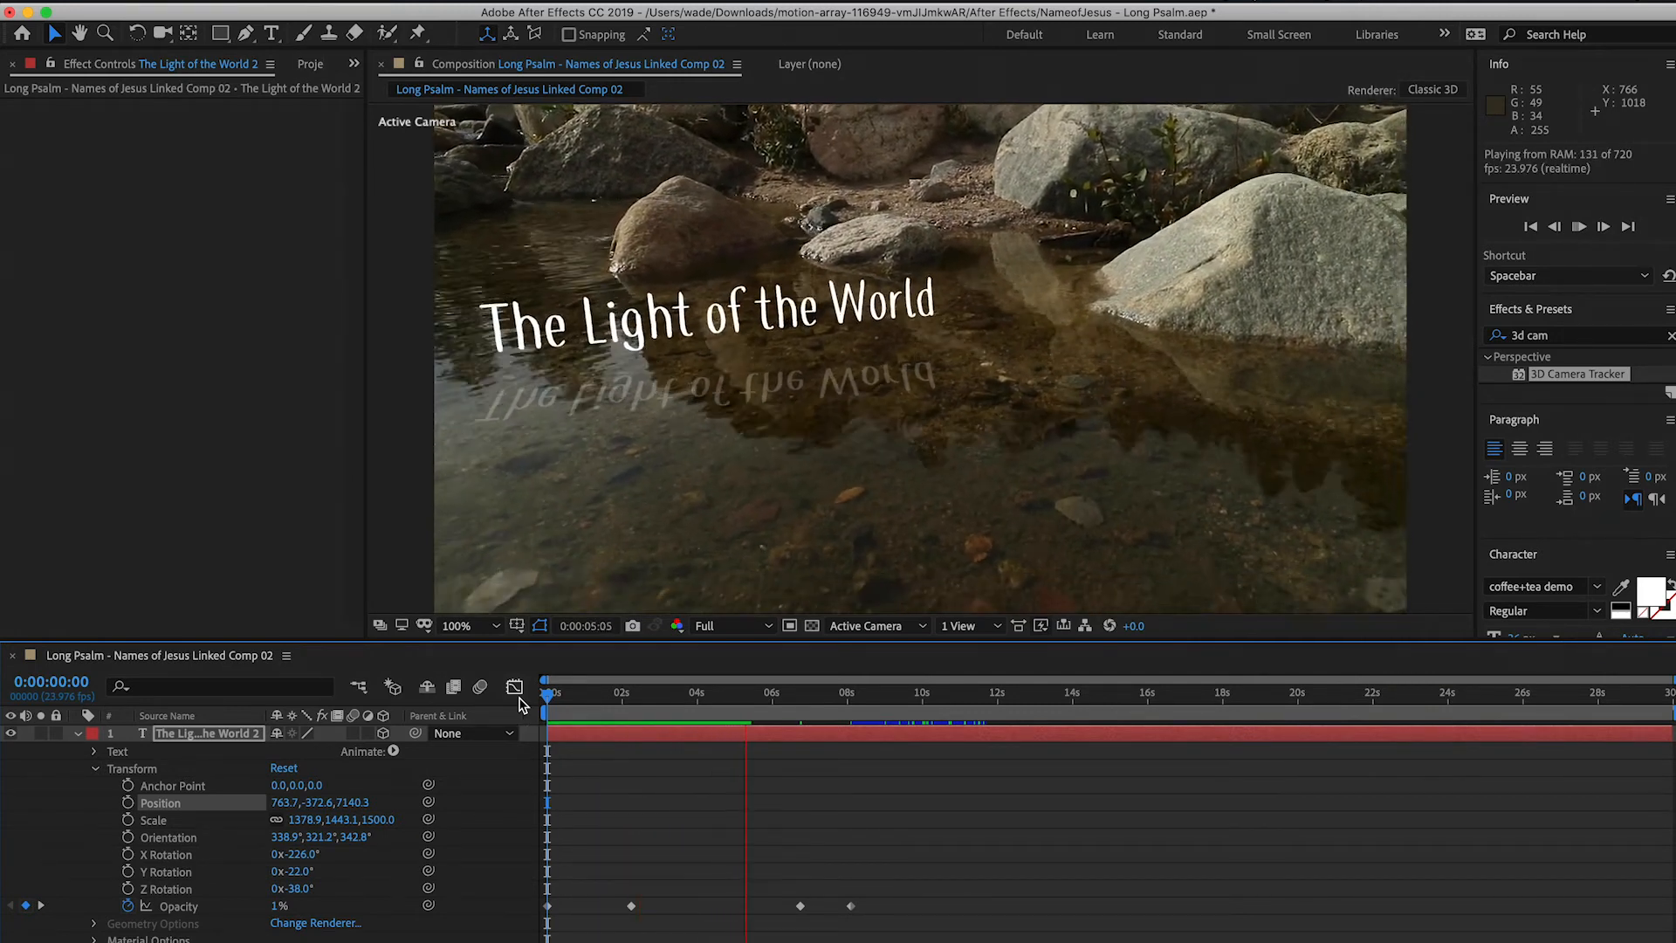
key(space)
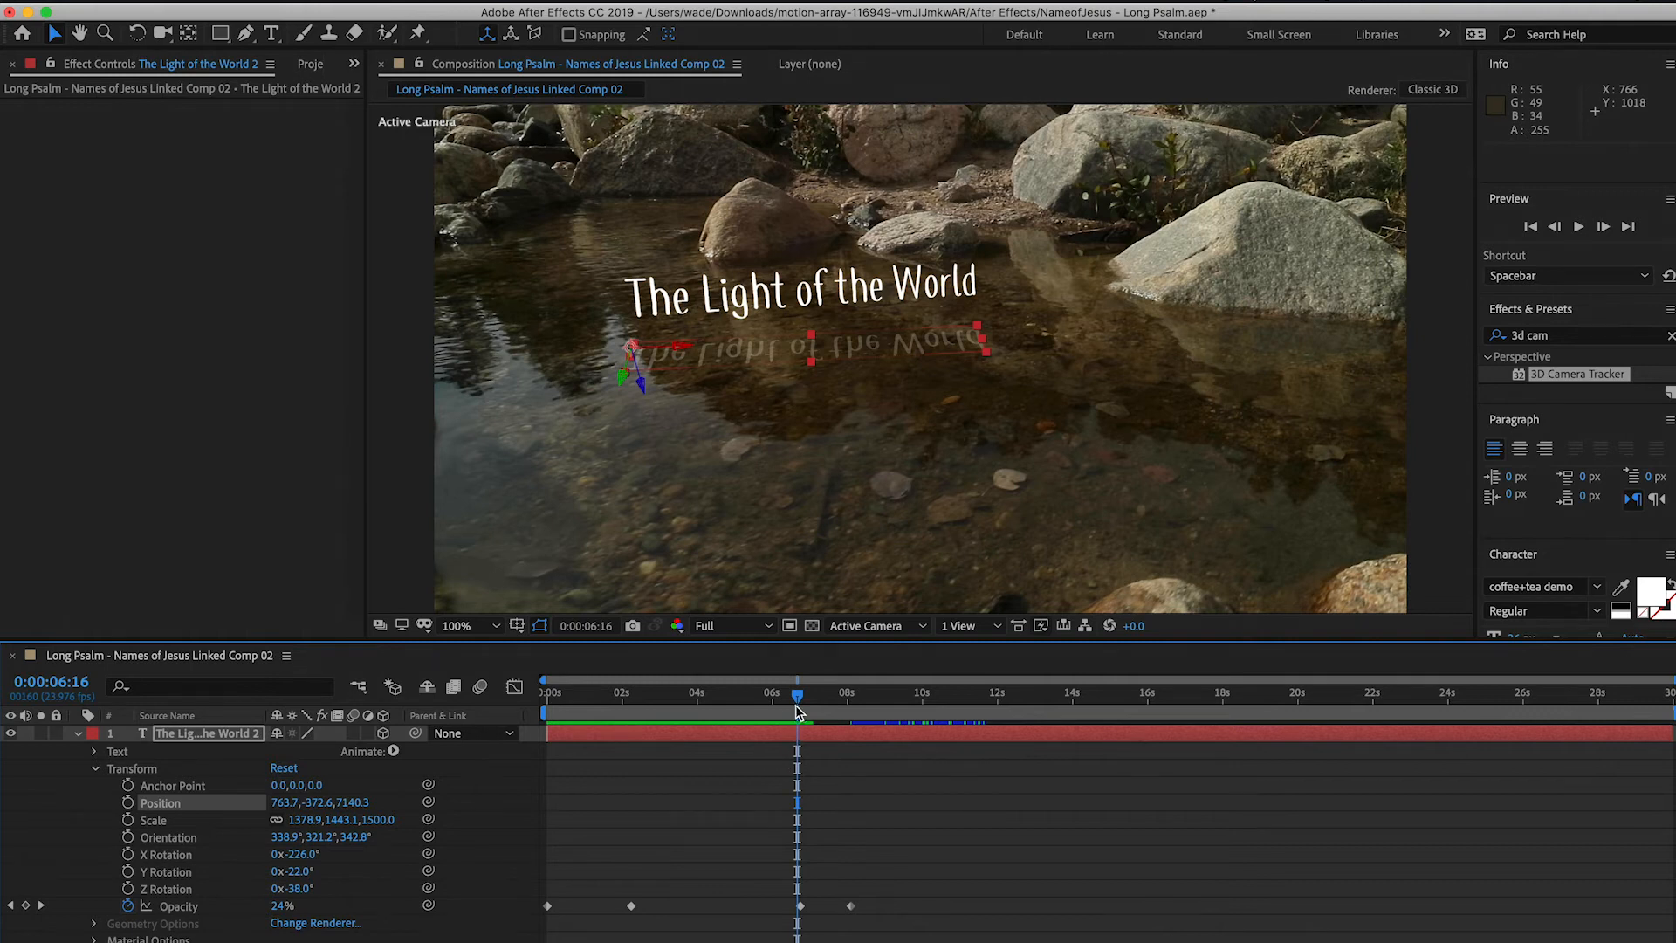
Lower the reflection's Opacity around 0:00:06:17 and set it to 10% at 0:00:02:06, and preview the fade from the start
drag(797, 702, 799, 703)
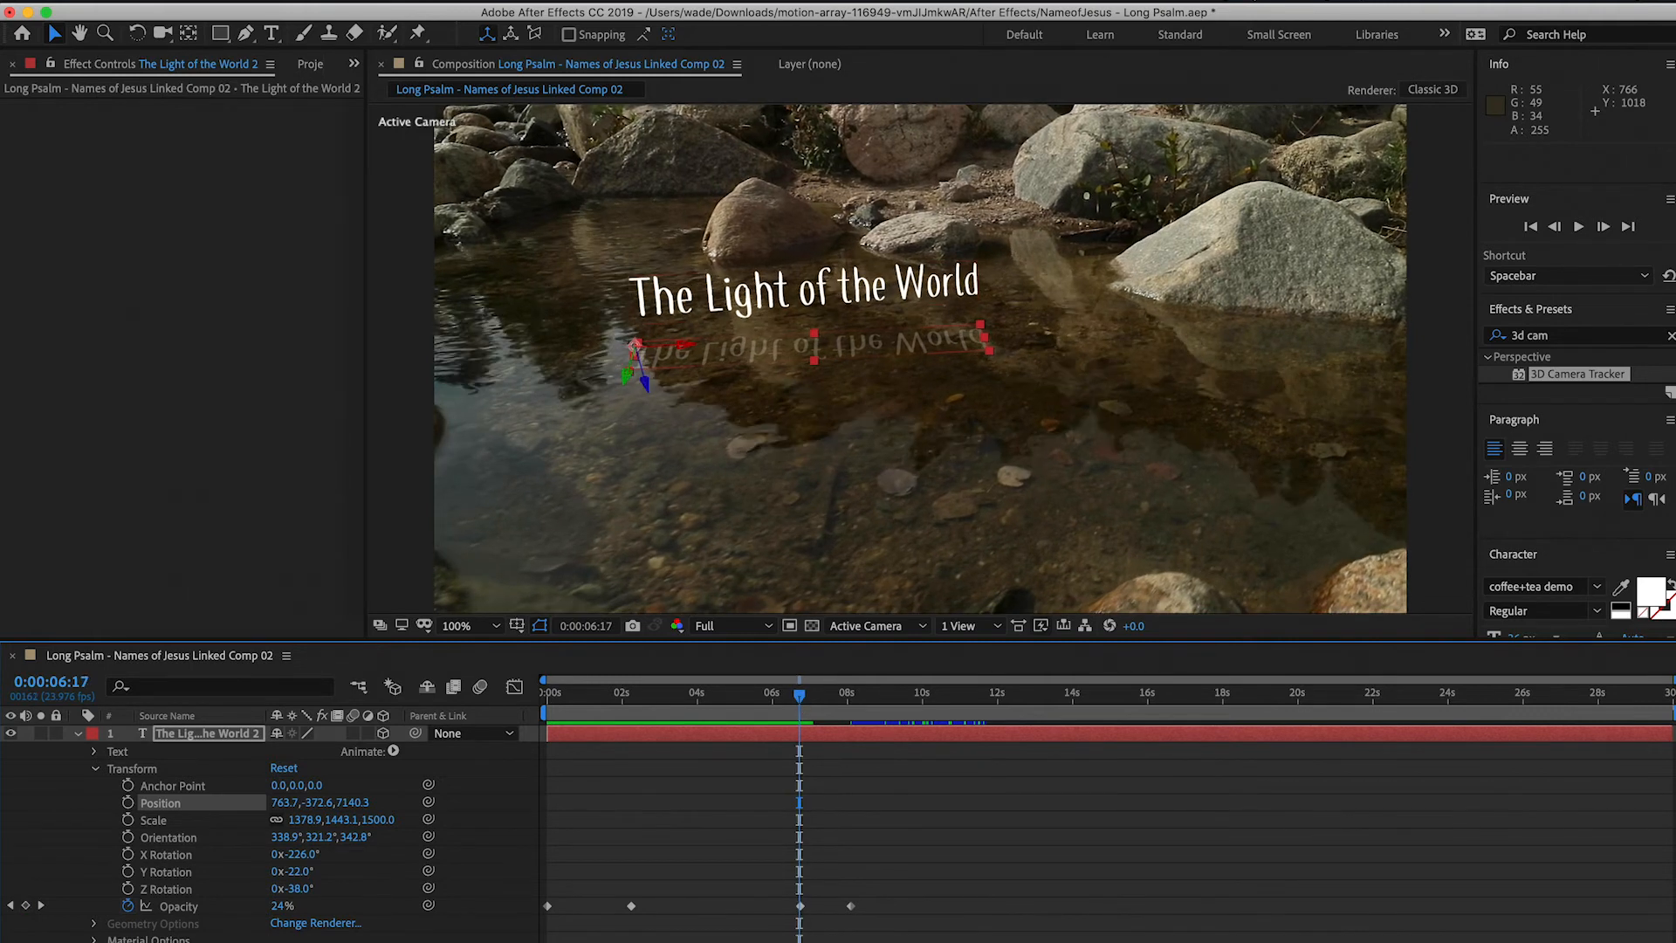
drag(277, 906, 632, 703)
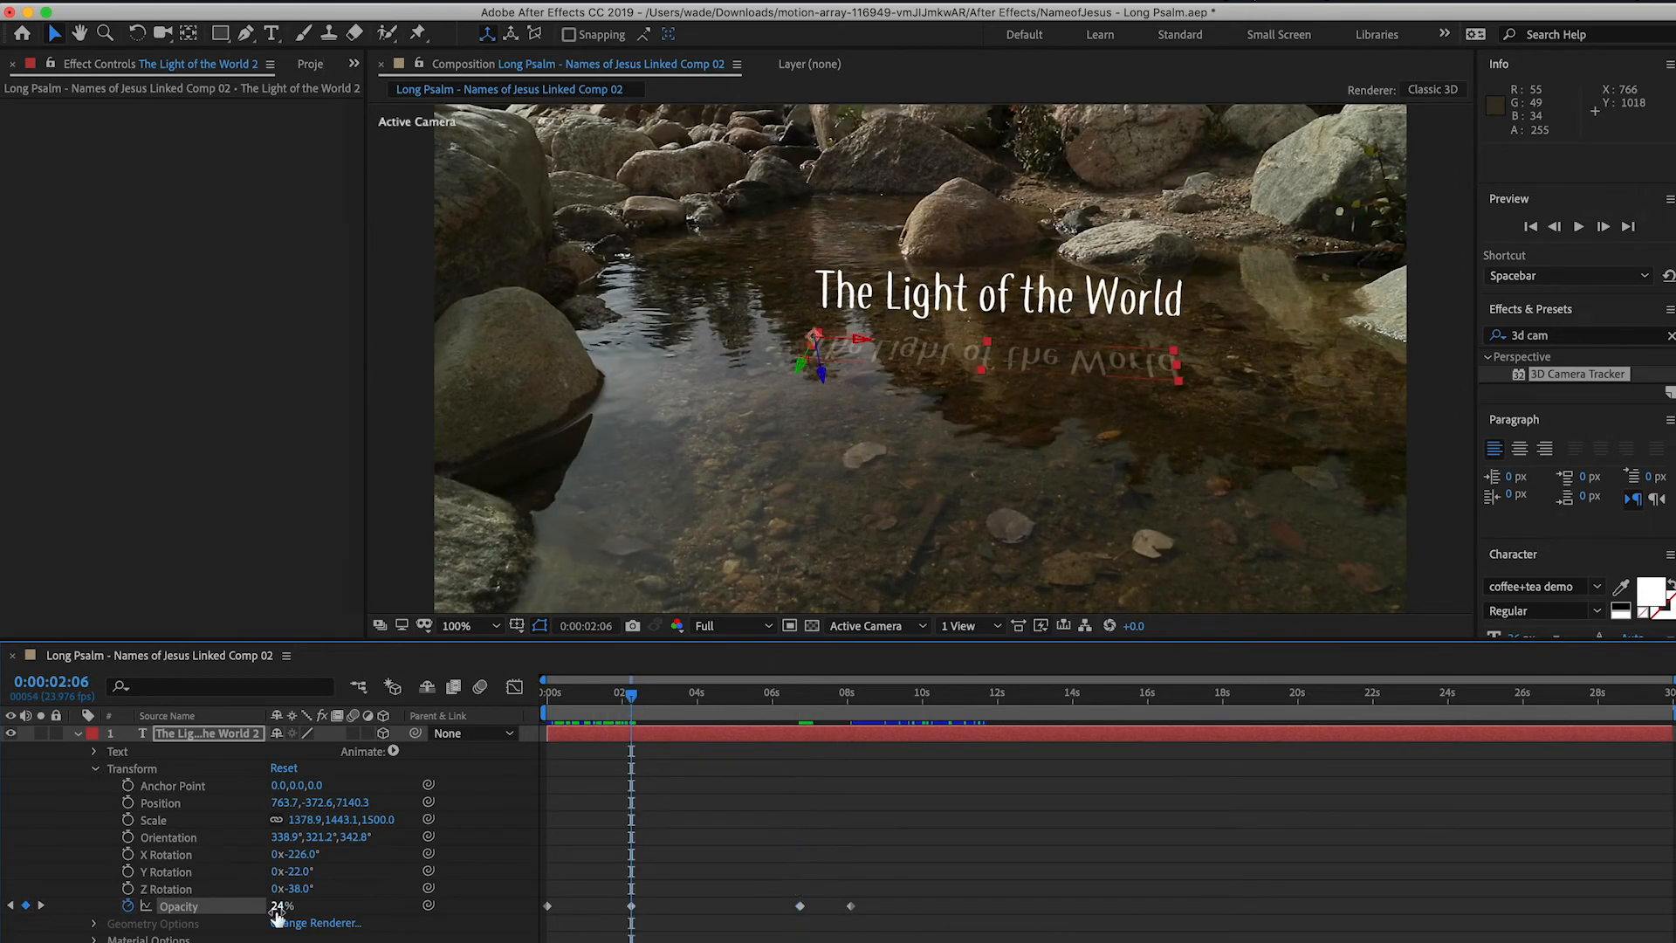
drag(279, 909, 264, 913)
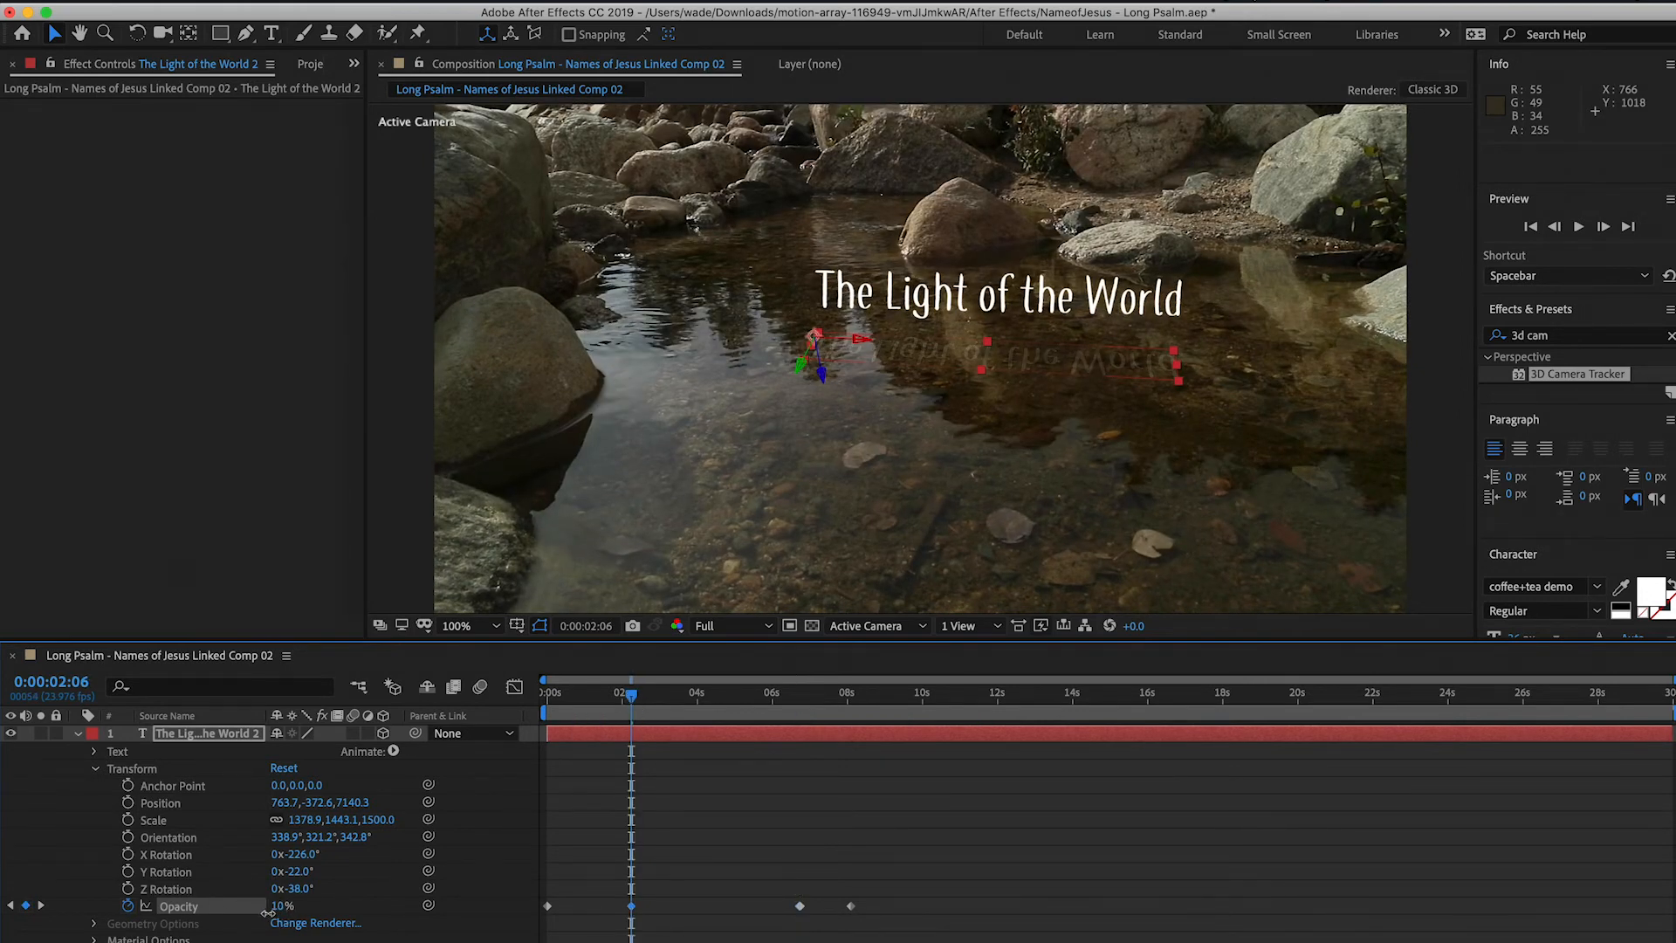
drag(577, 703, 539, 704)
key(space)
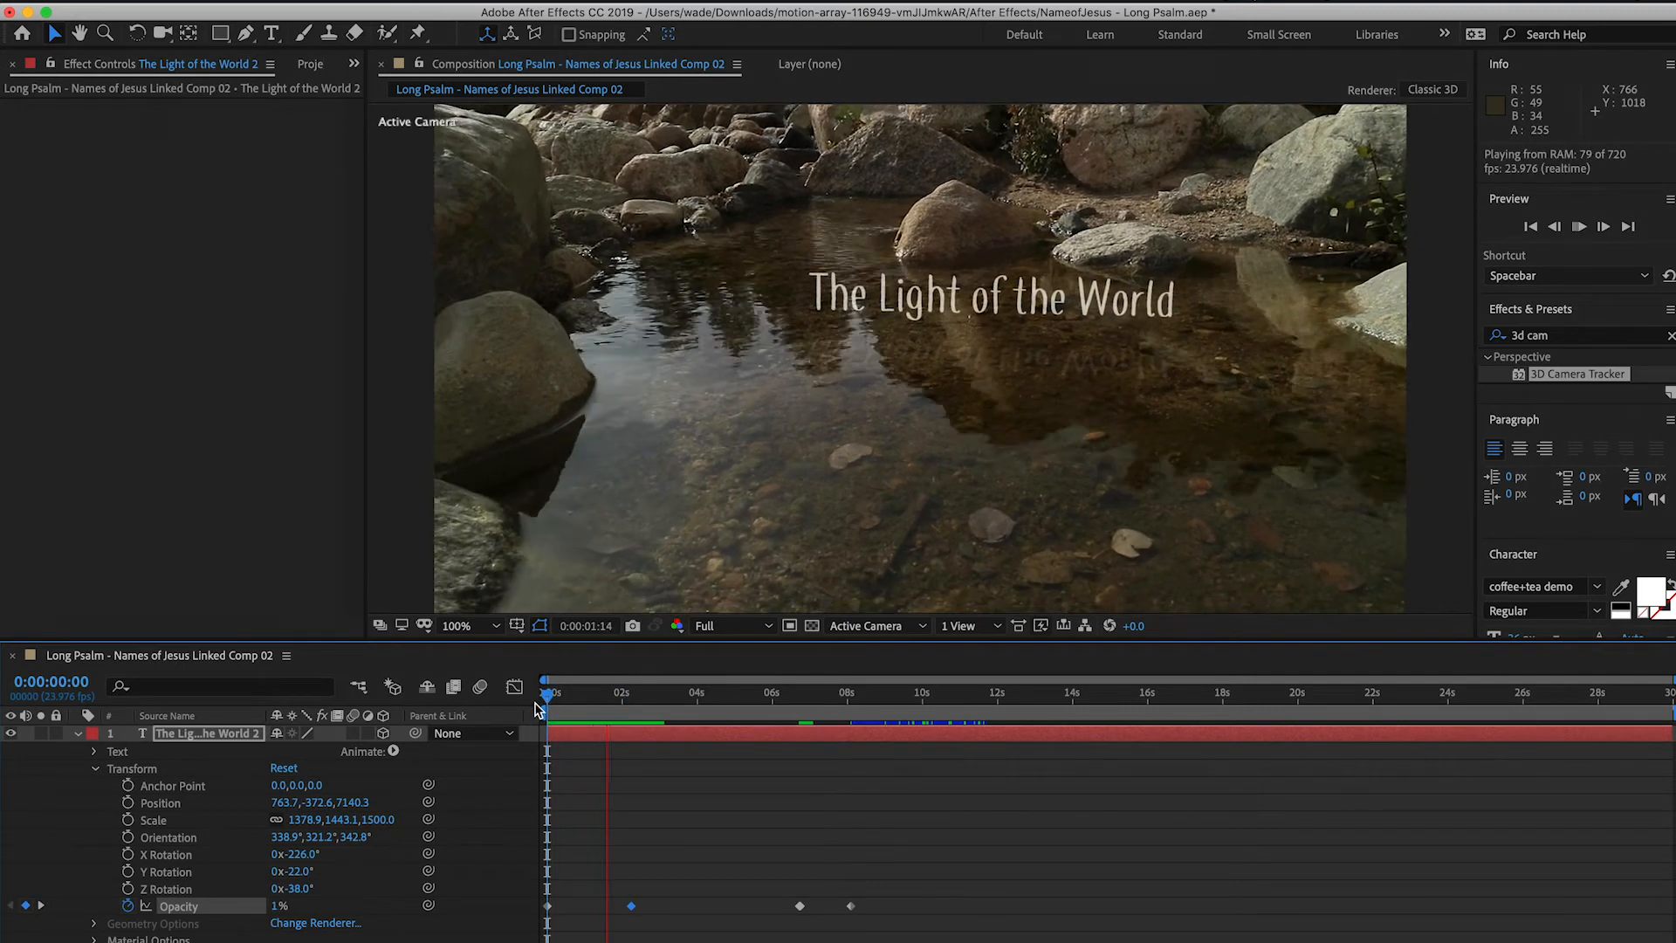